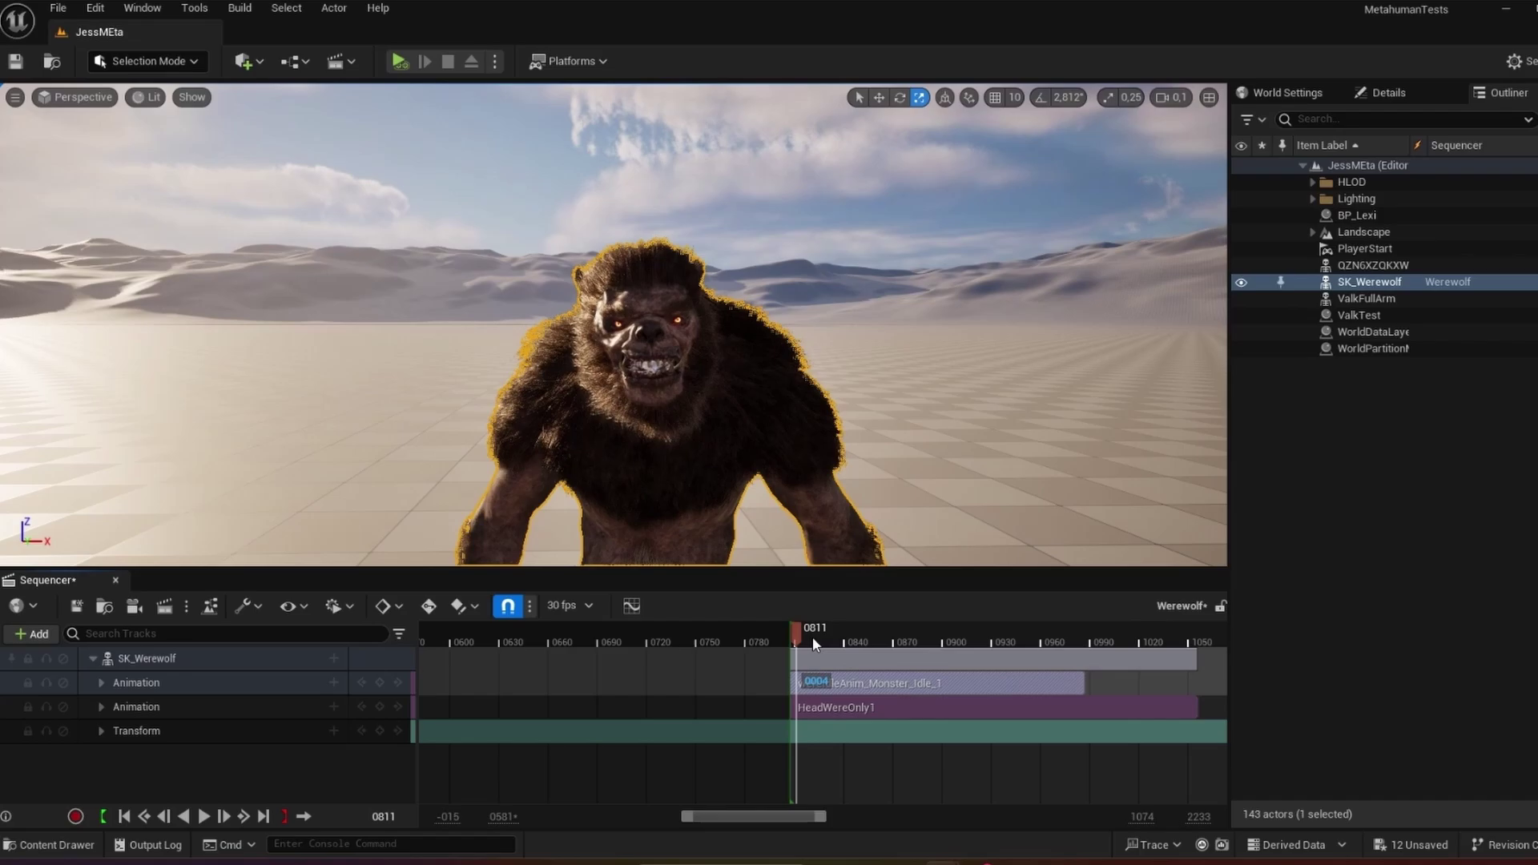
Step: Preview the werewolf sequence and slide the wereIdleAnim clip earlier to start near frame 0627
key("space")
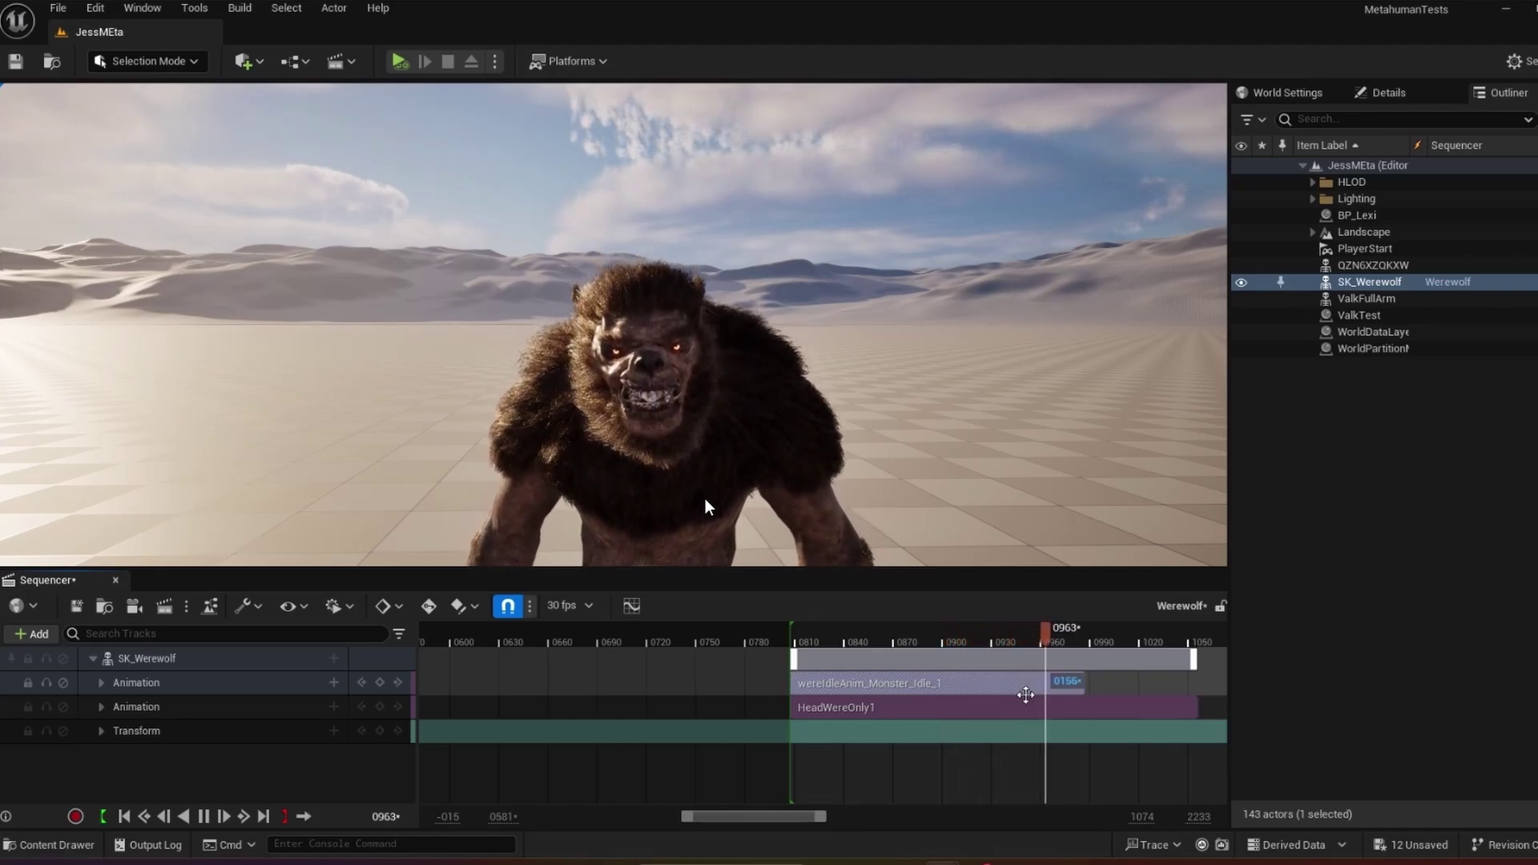
key("space")
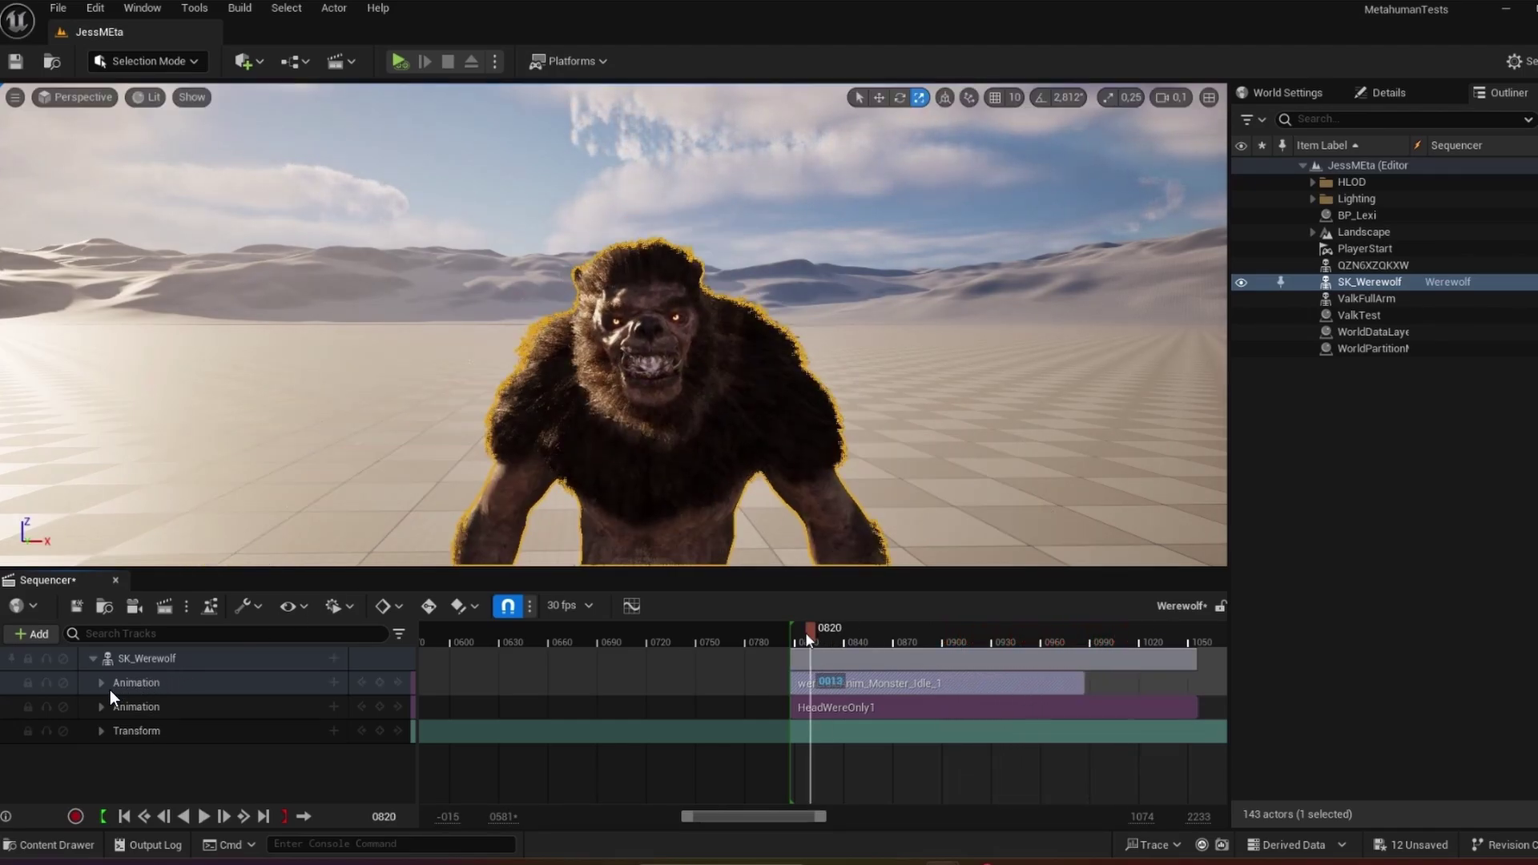
key("space")
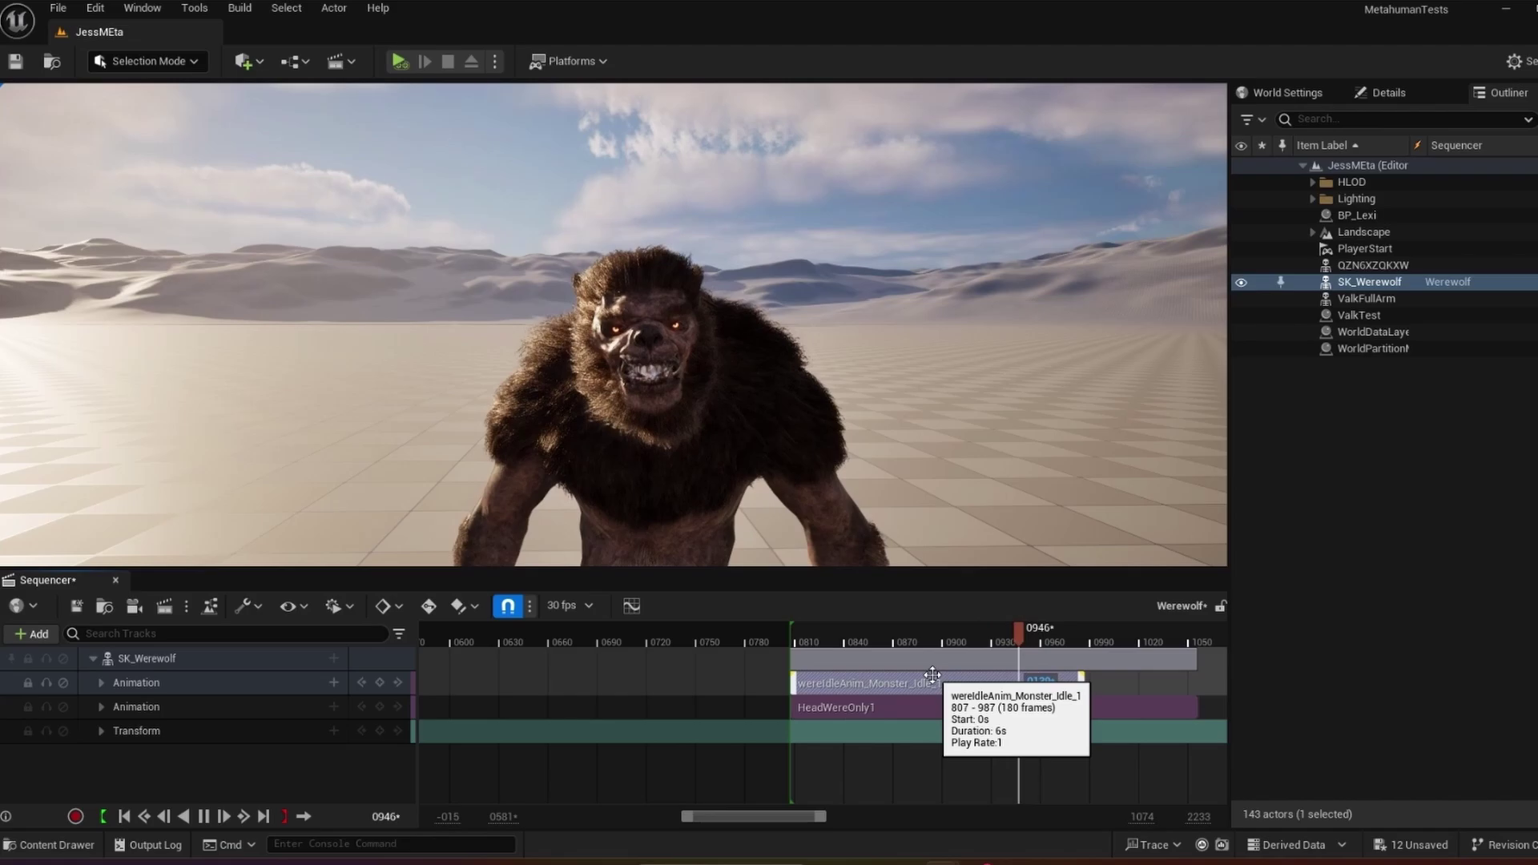
left_click(824, 633)
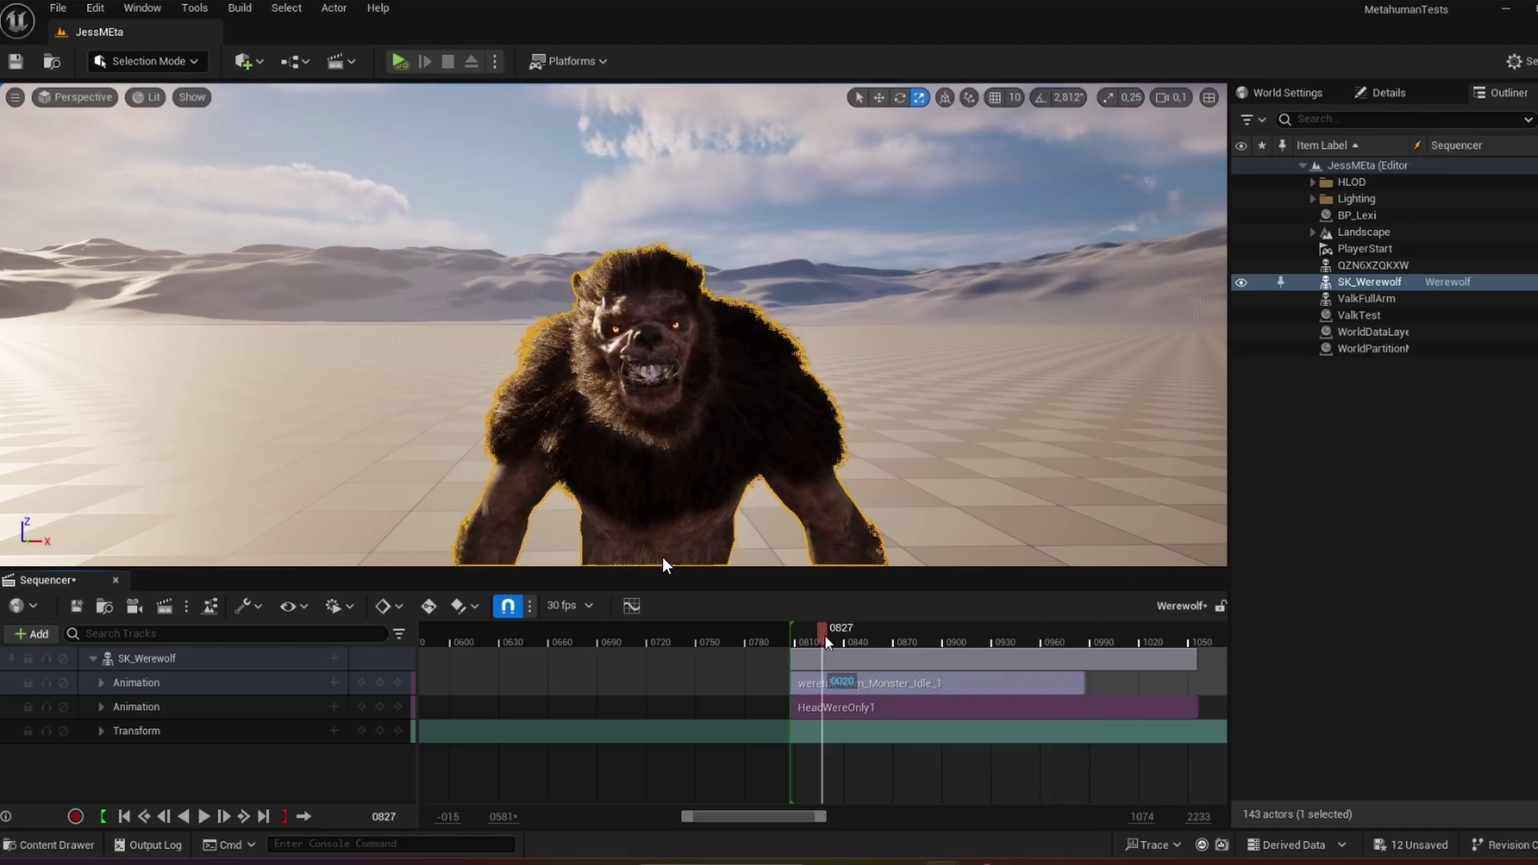
left_click_drag(826, 635, 857, 634)
left_click_drag(802, 682, 505, 677)
left_click_drag(835, 634, 893, 634)
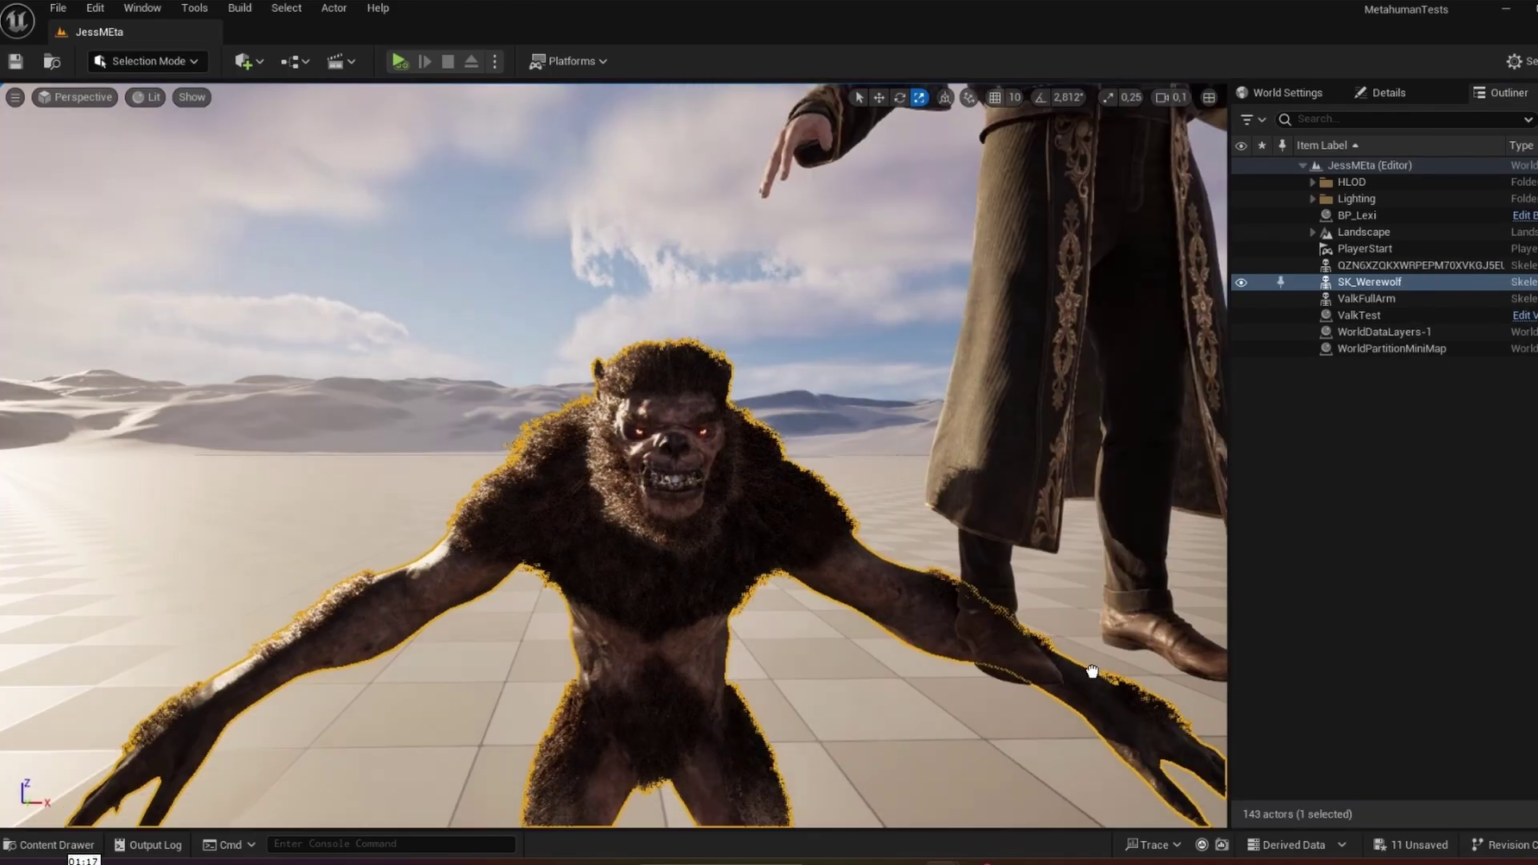
Step: Place the Vampire Priest in the level and open SK_Head from Mesh > SeparatedMesh > Body
left_click_drag(1092, 671, 1196, 400)
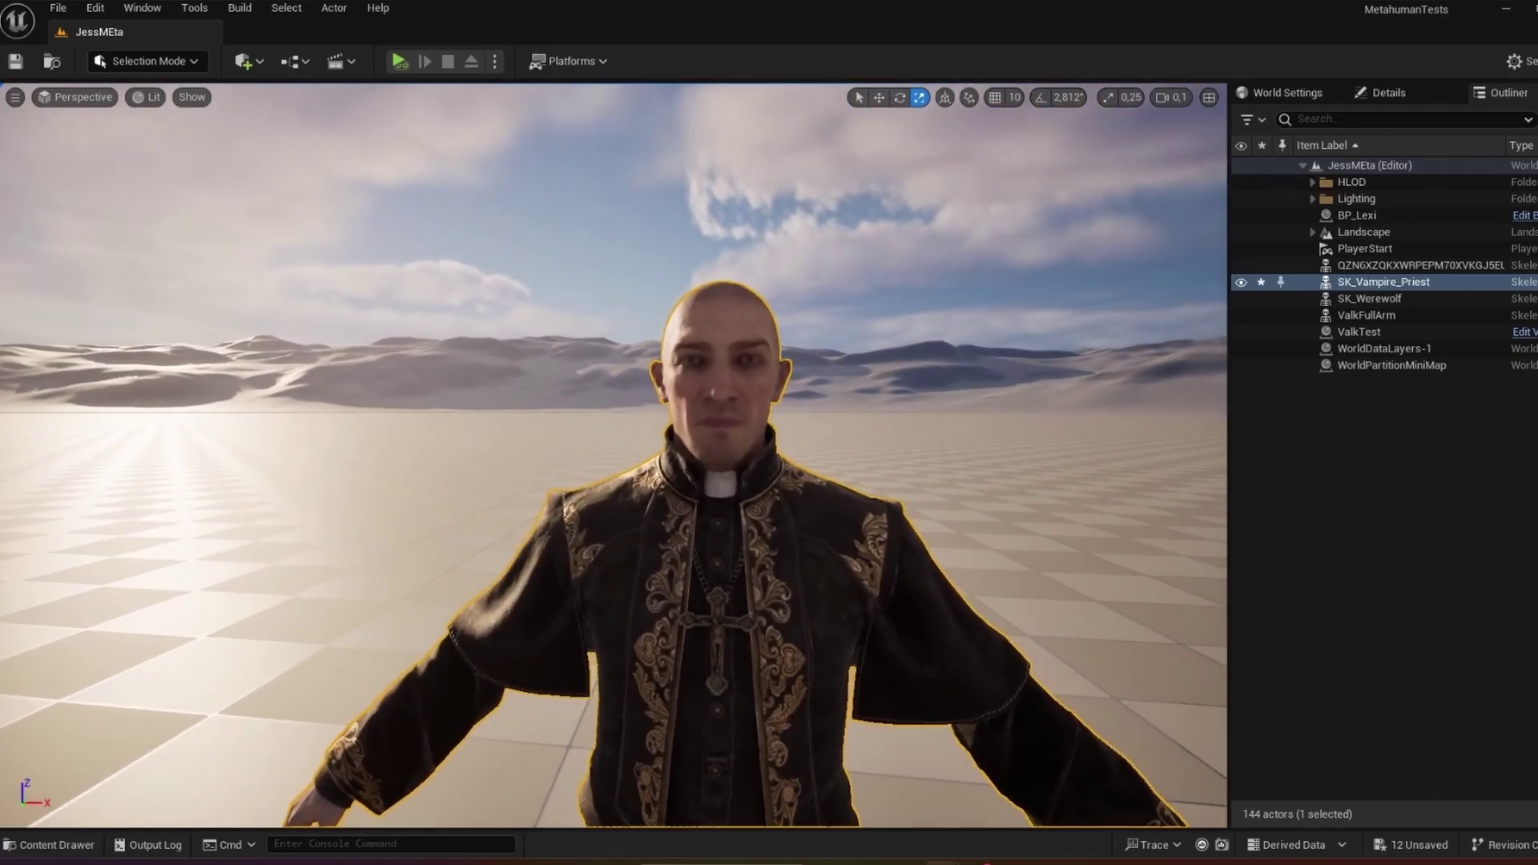
left_click(67, 845)
left_click(933, 803)
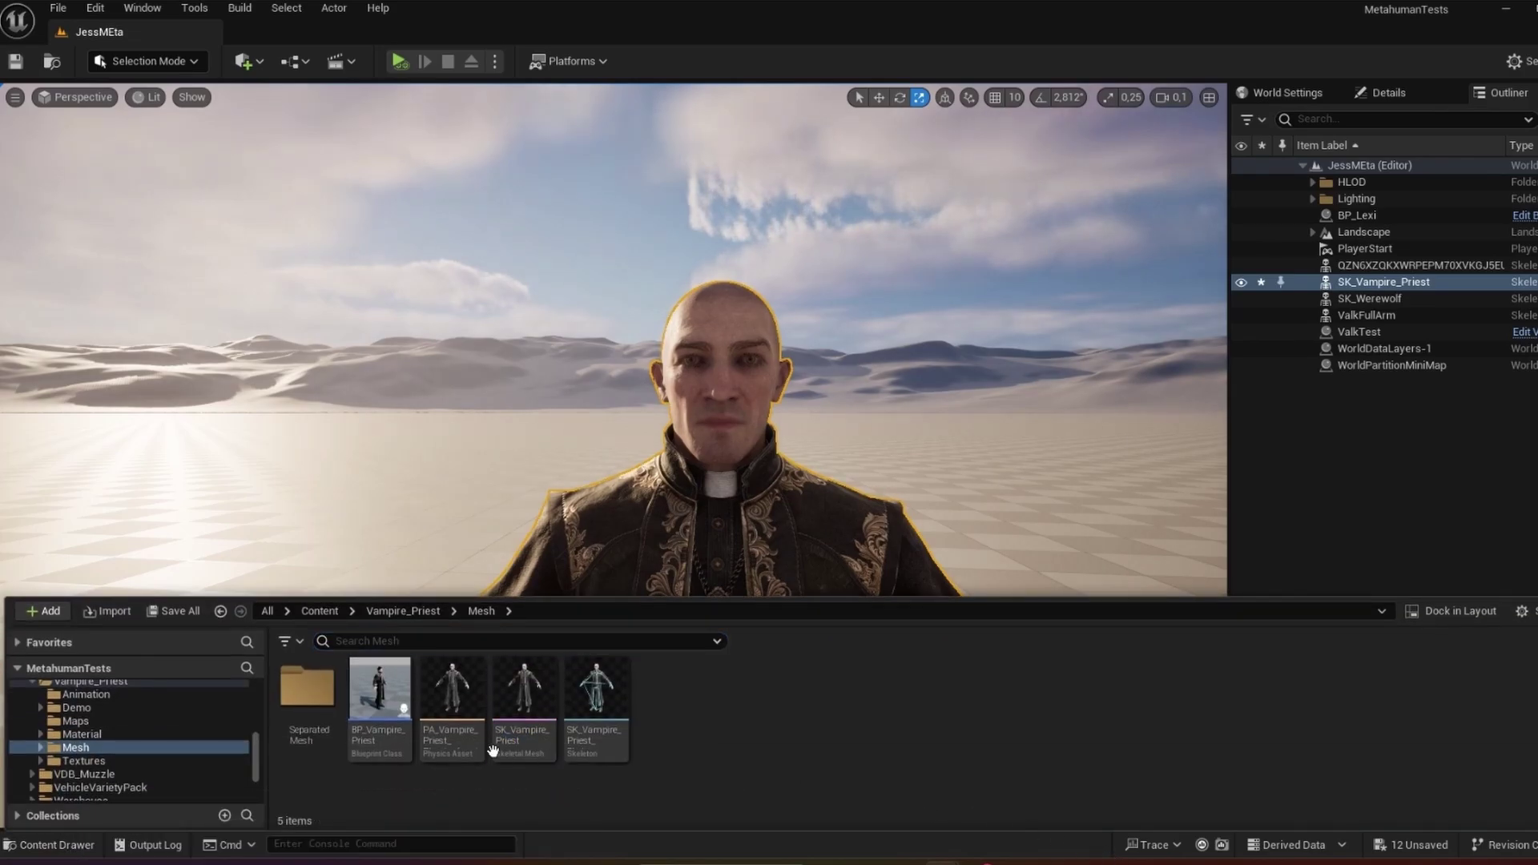
double_click(320, 694)
double_click(321, 696)
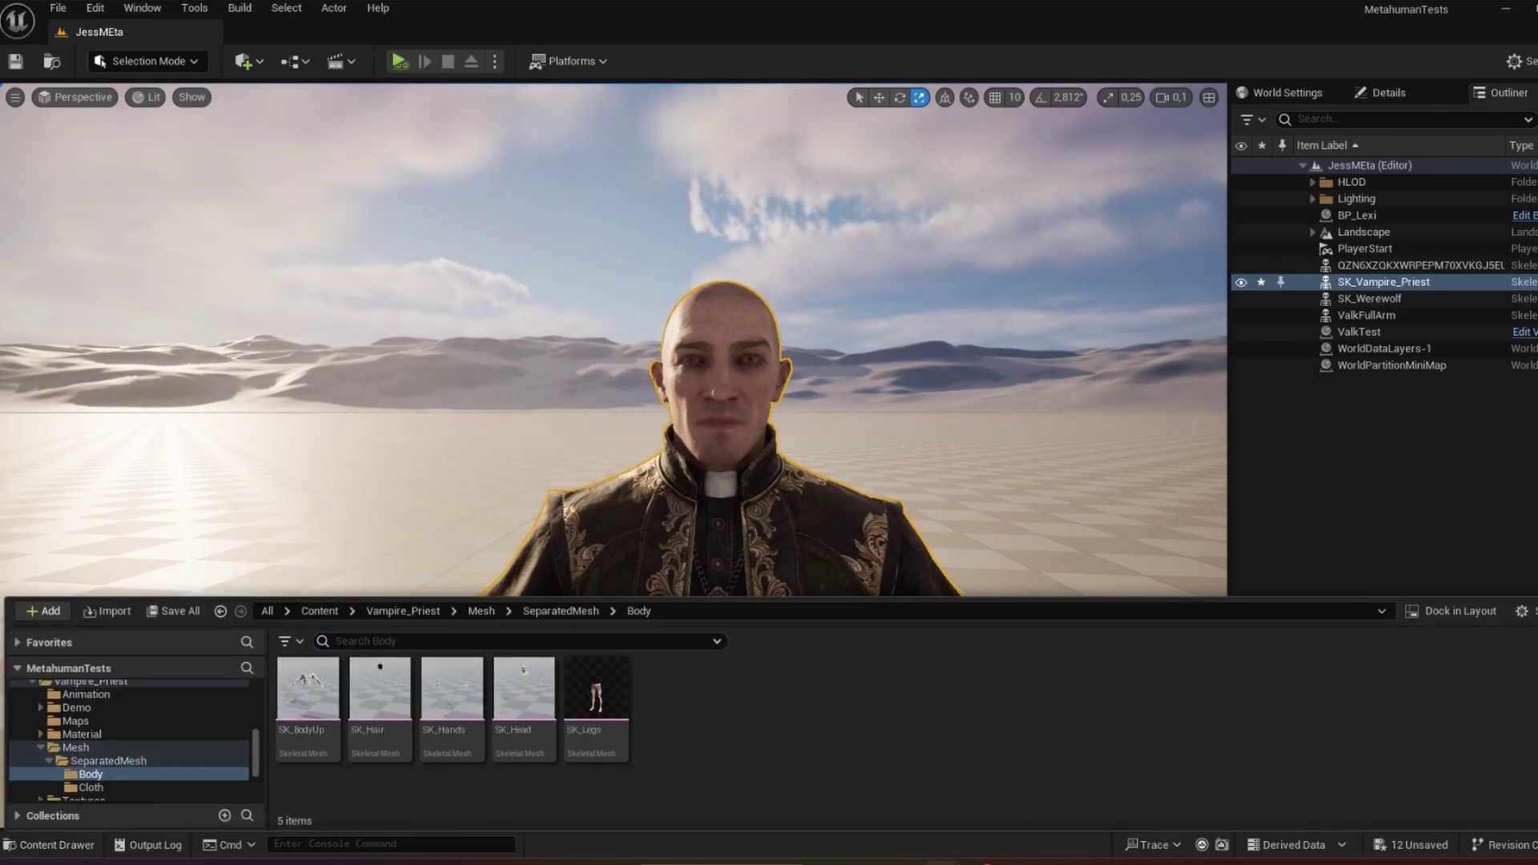
double_click(546, 708)
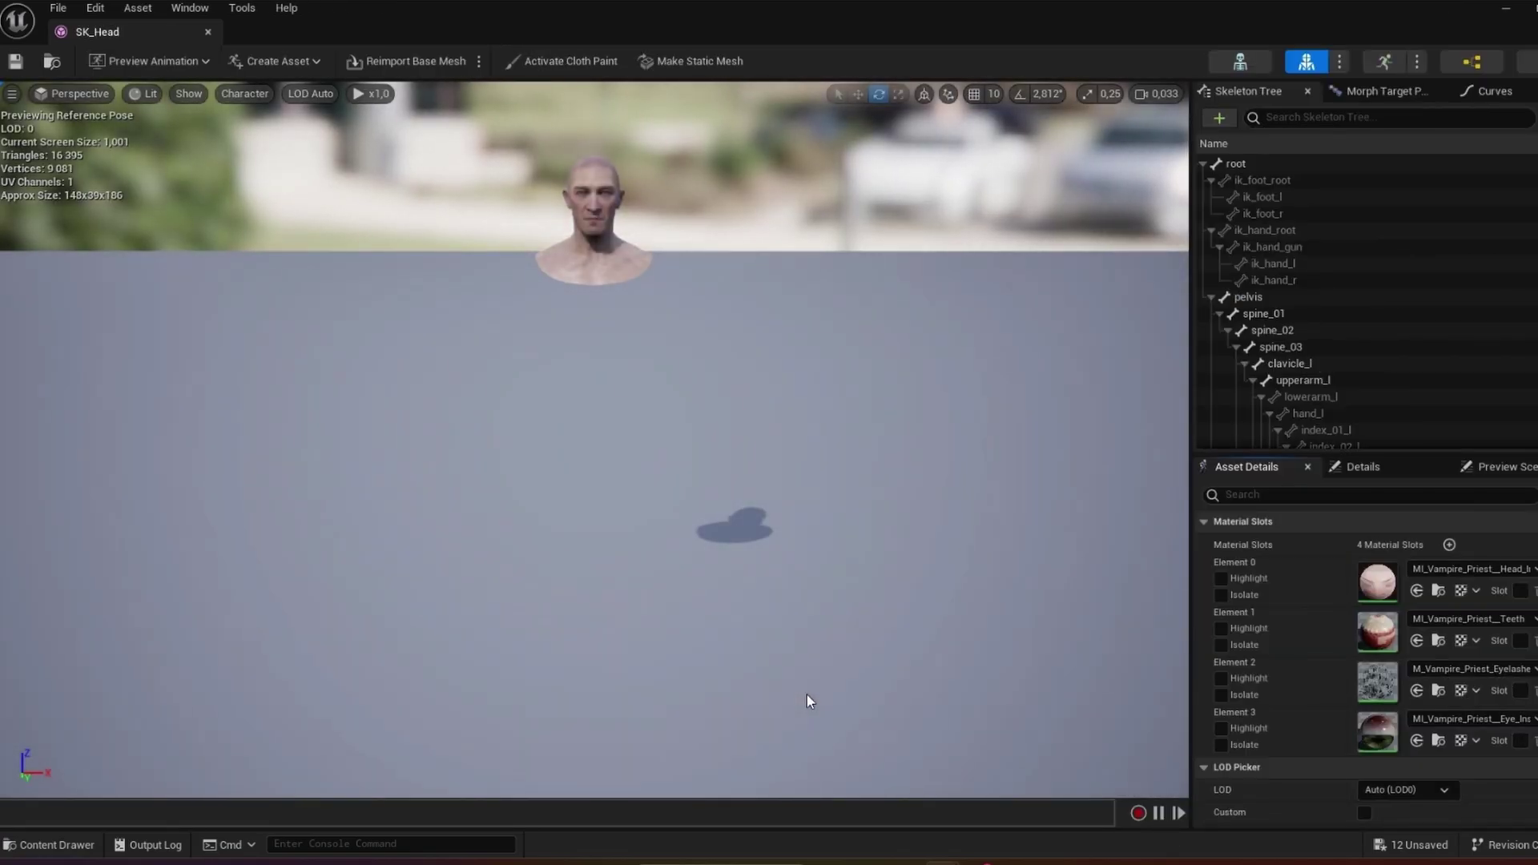
Step: Search all content for 'slate' and open the MySlatew_14_iPhone_cal capture asset
left_click_drag(761, 627, 303, 789)
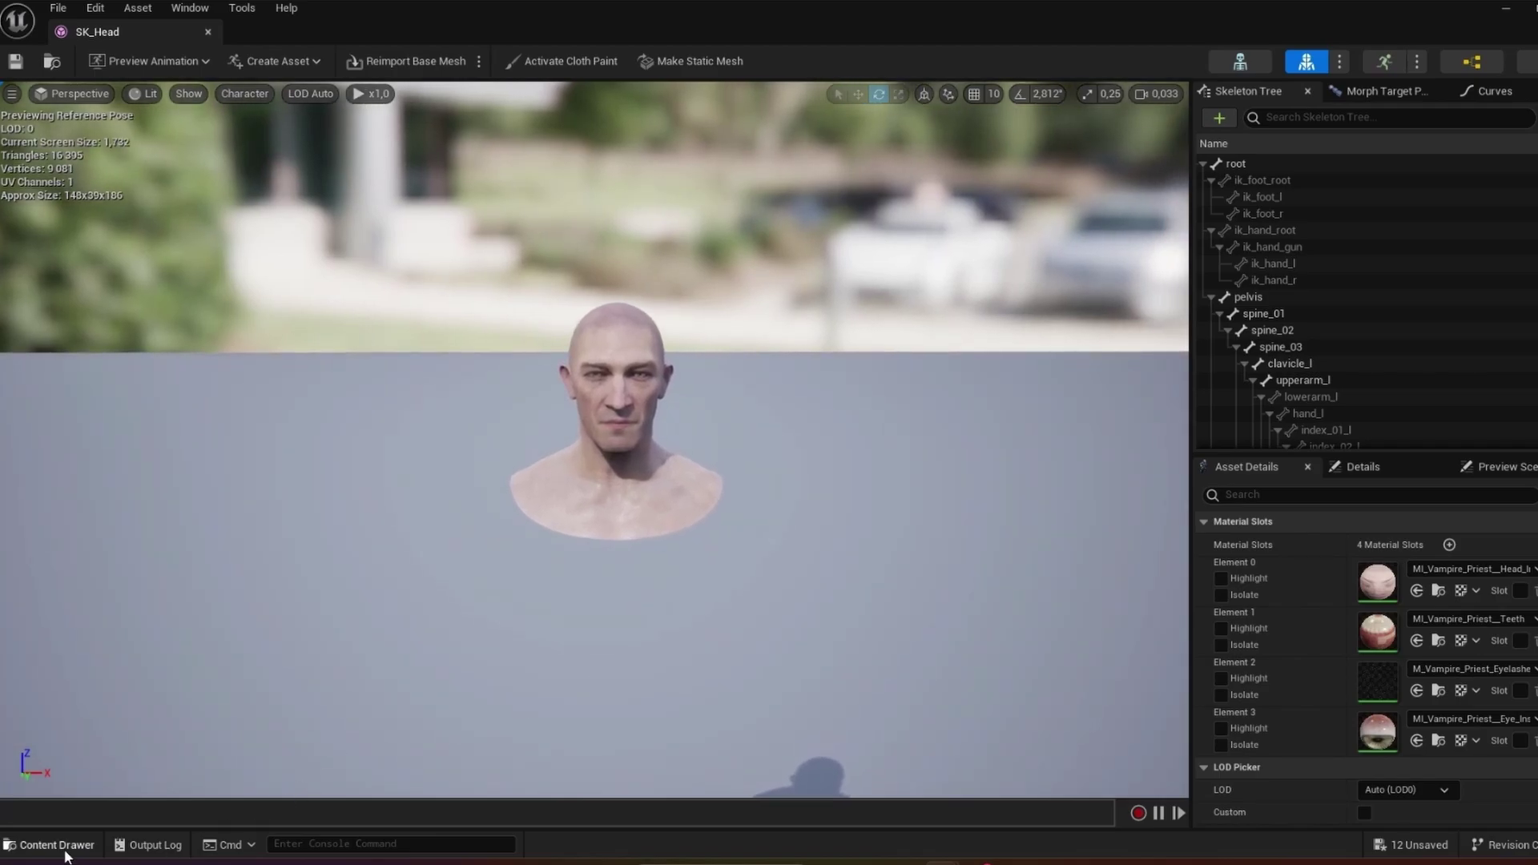
left_click(12, 844)
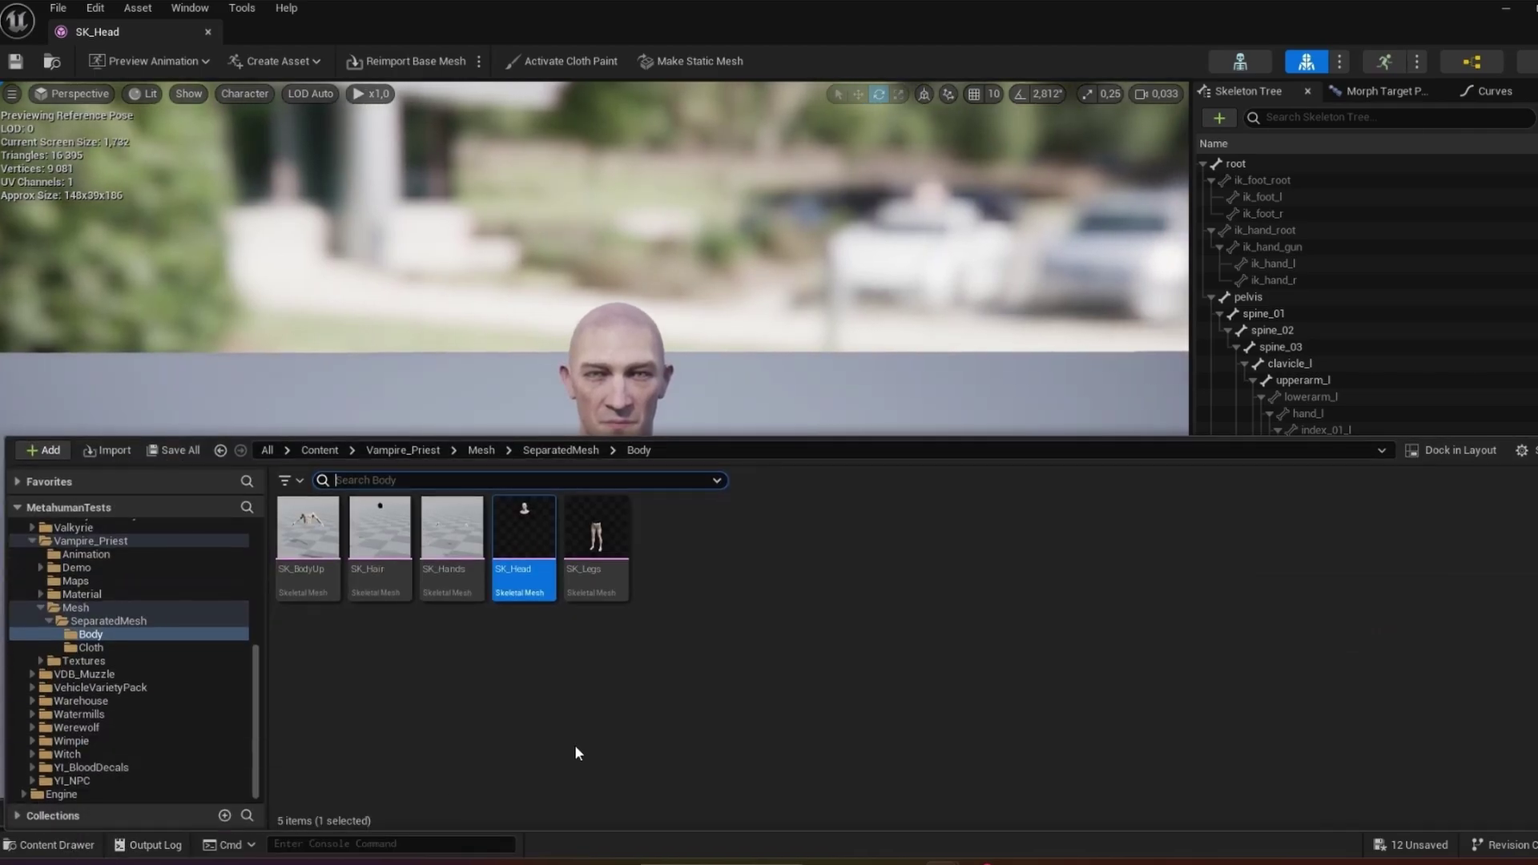
left_click(56, 846)
left_click(56, 846)
scroll(112, 594, "up", 5)
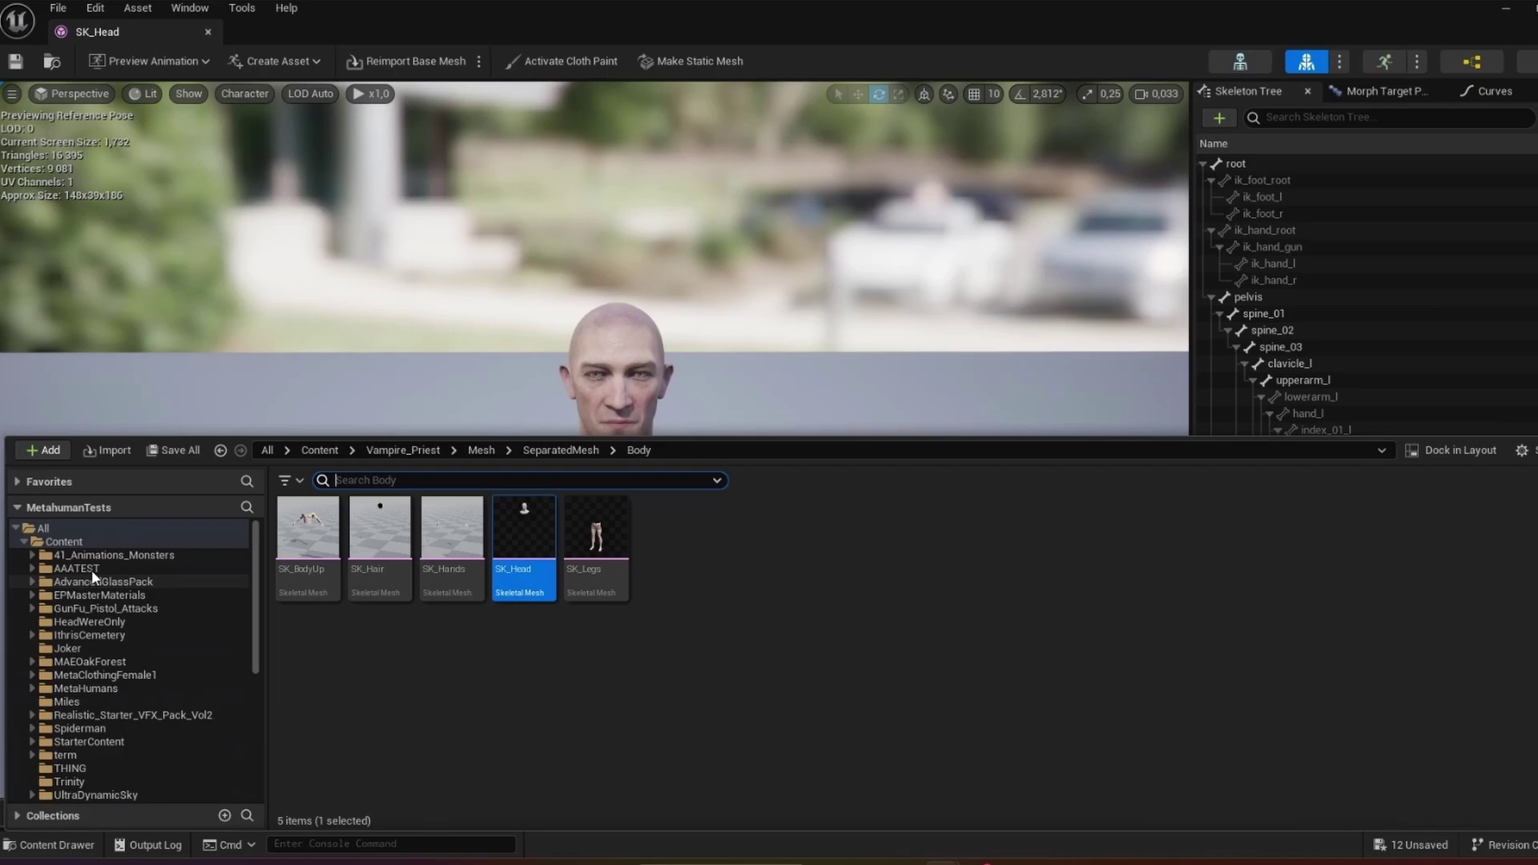
left_click(80, 543)
left_click(43, 528)
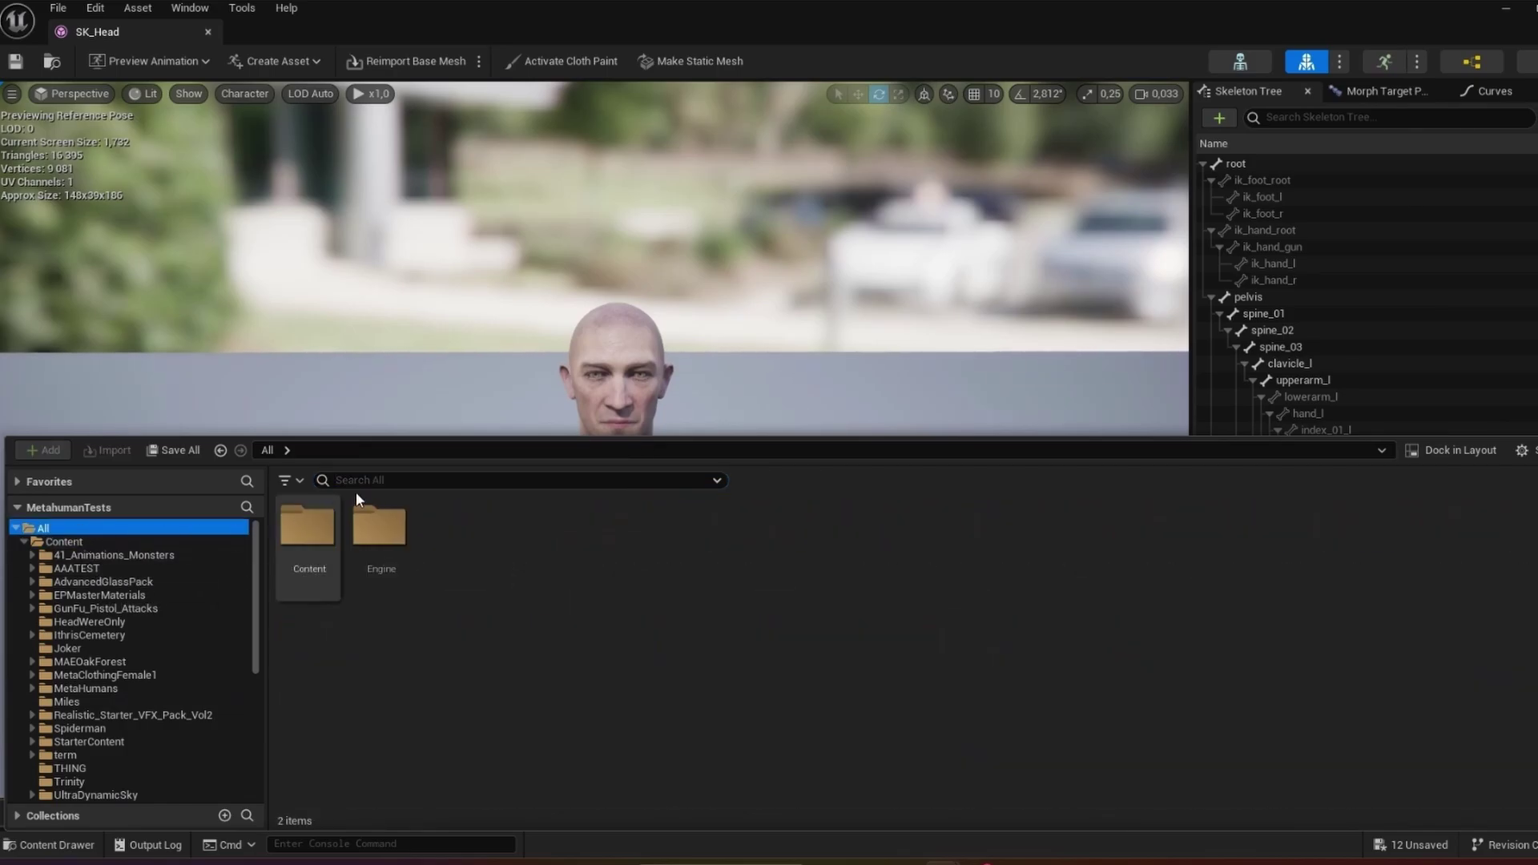
left_click(436, 479)
type("slate")
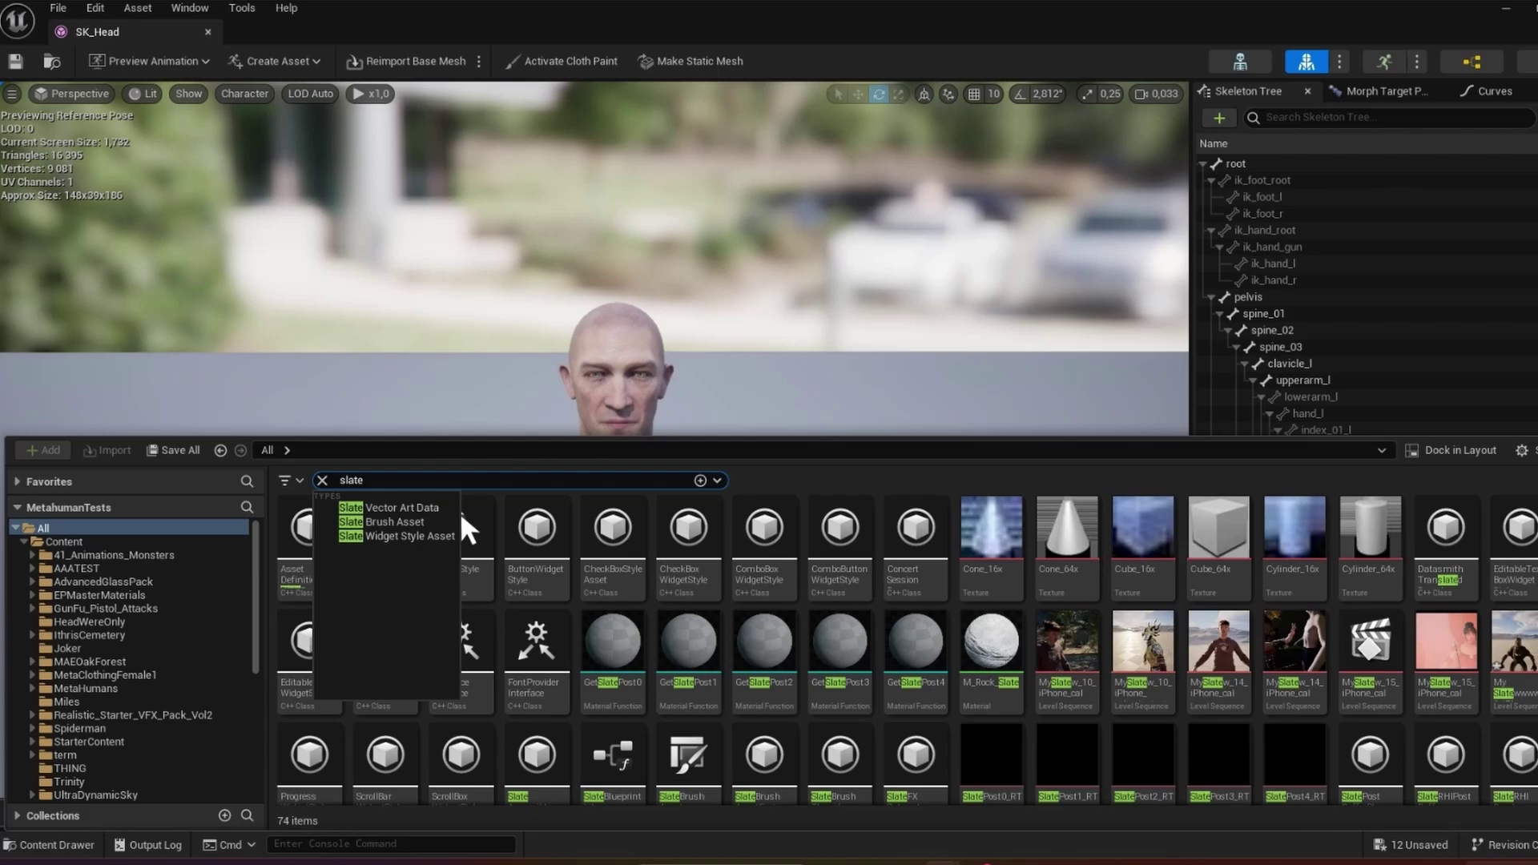
double_click(1218, 659)
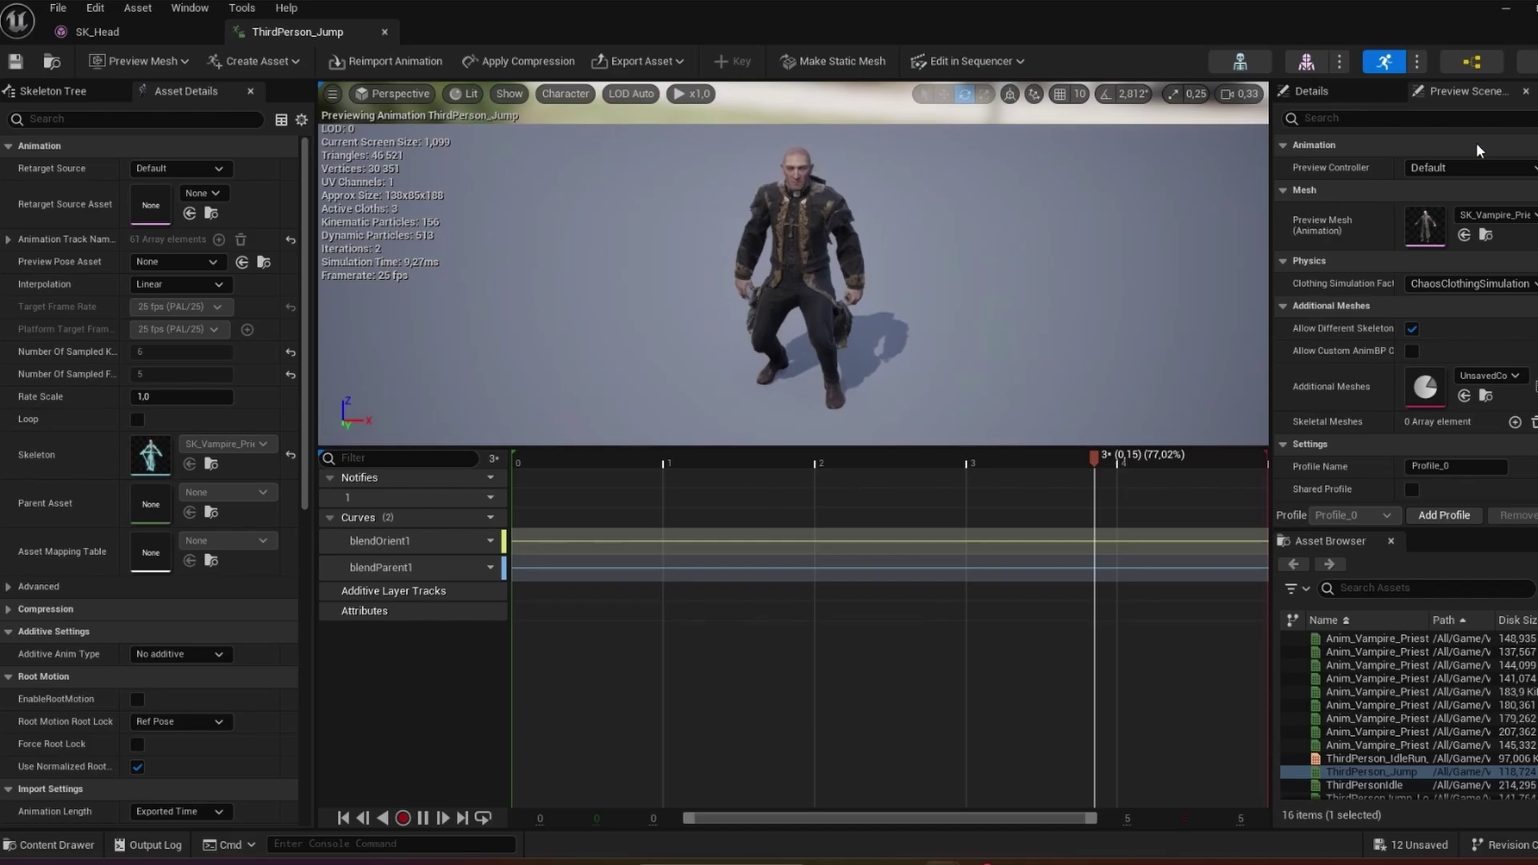
Step: Set the Preview Controller to Live Link Preview Controller using subject MySlatew_14_iPhone
left_click(1524, 166)
left_click(1491, 229)
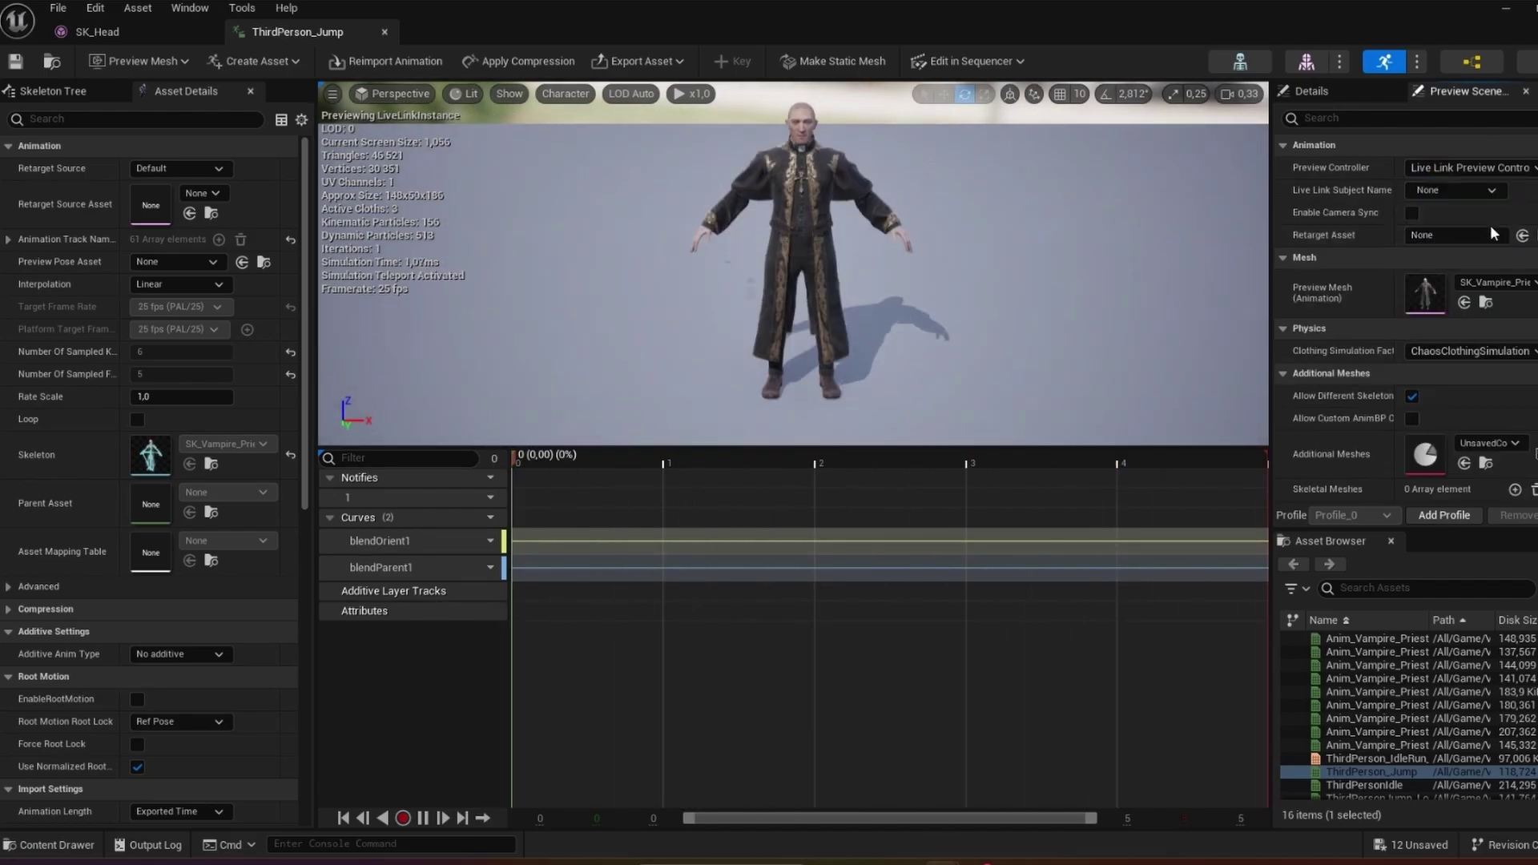
left_click(1491, 190)
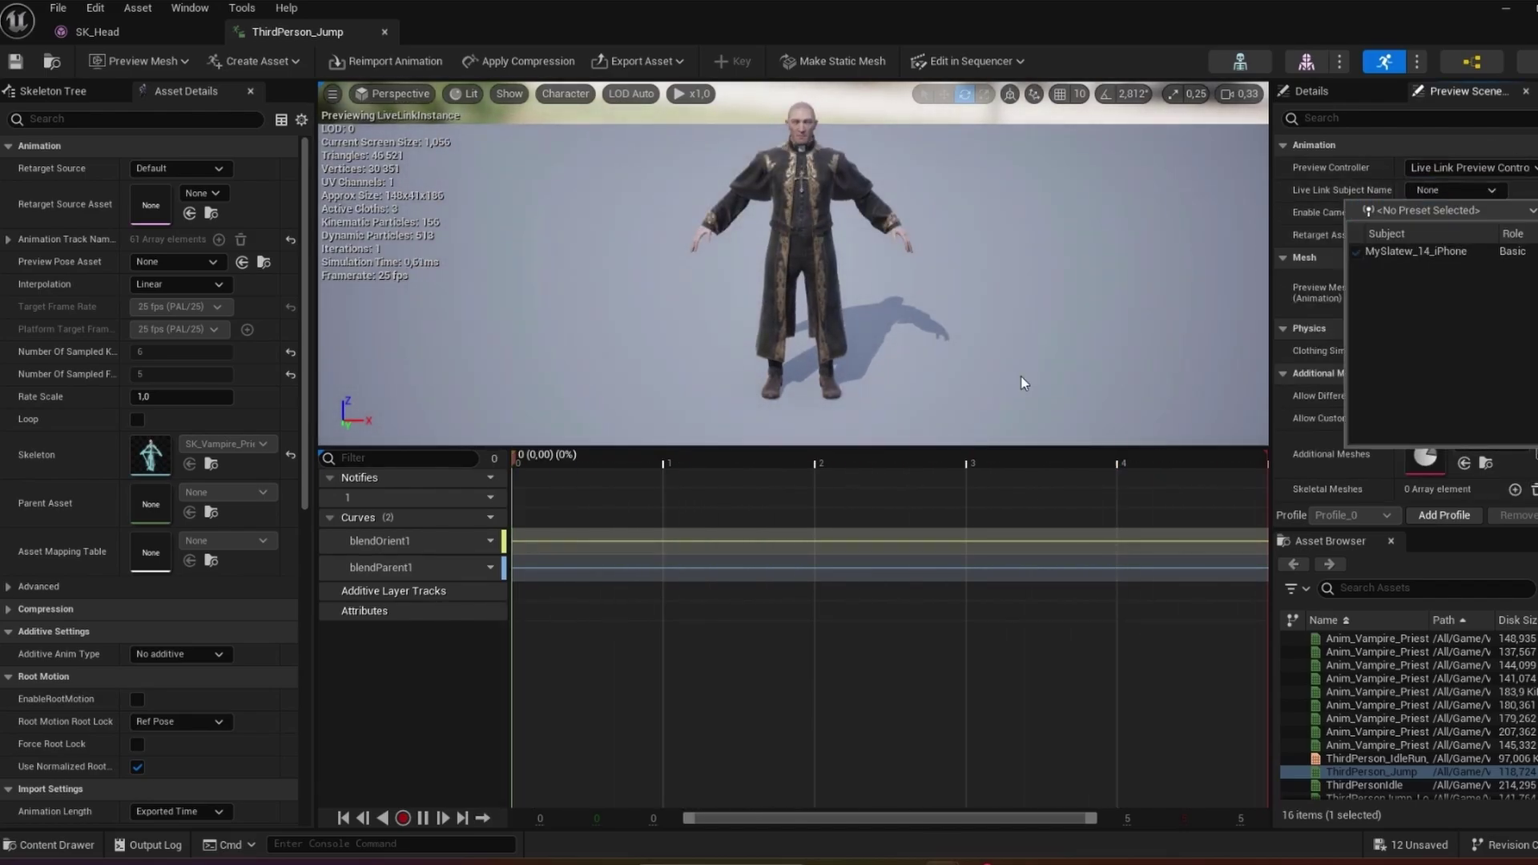
left_click(1410, 252)
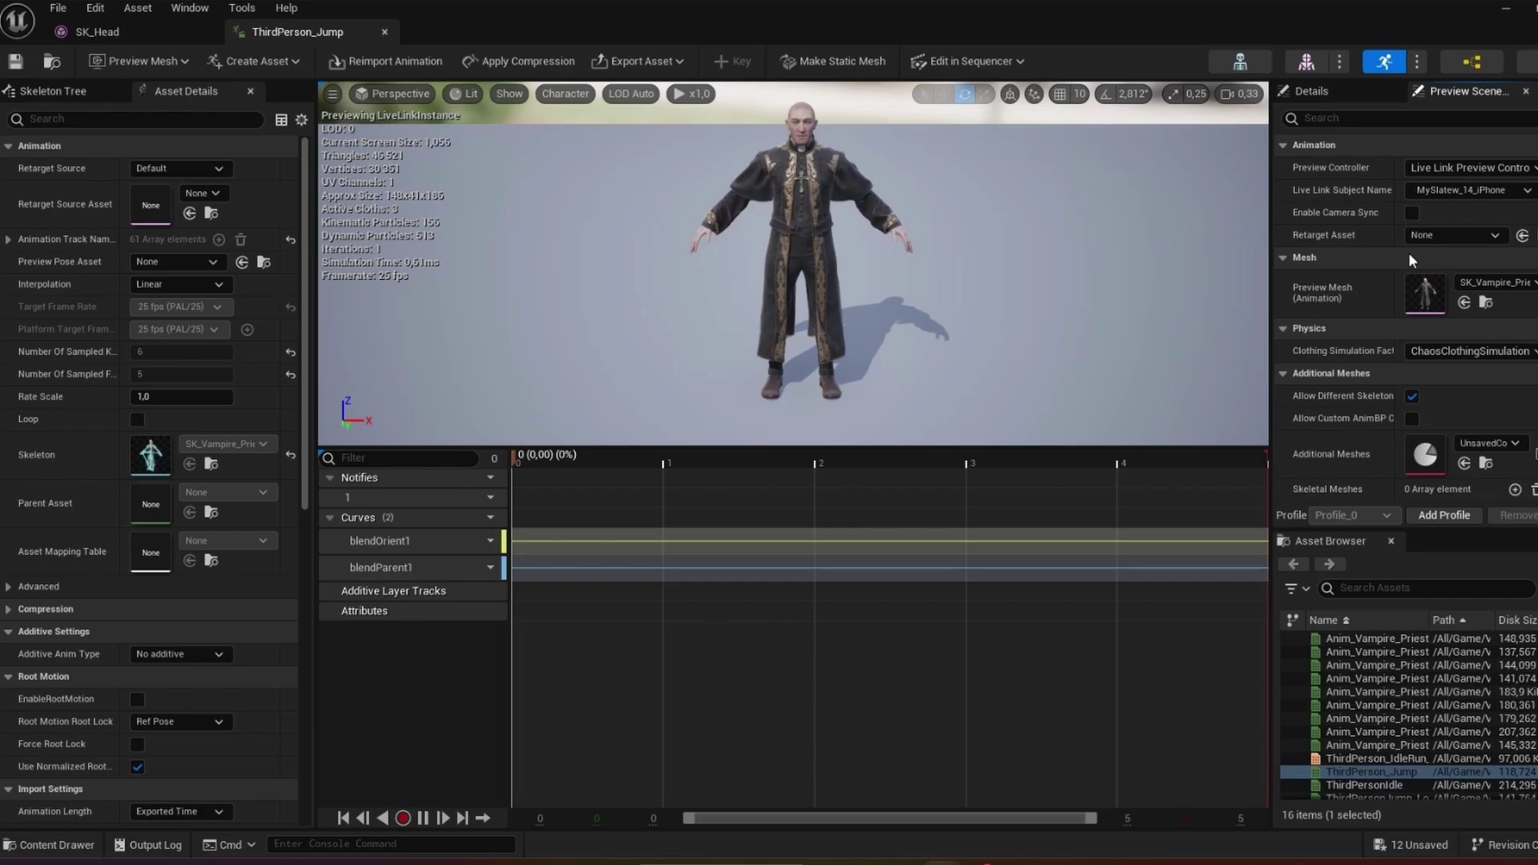
Step: Start a new Live Link animation recording named VampireHead
left_click(403, 817)
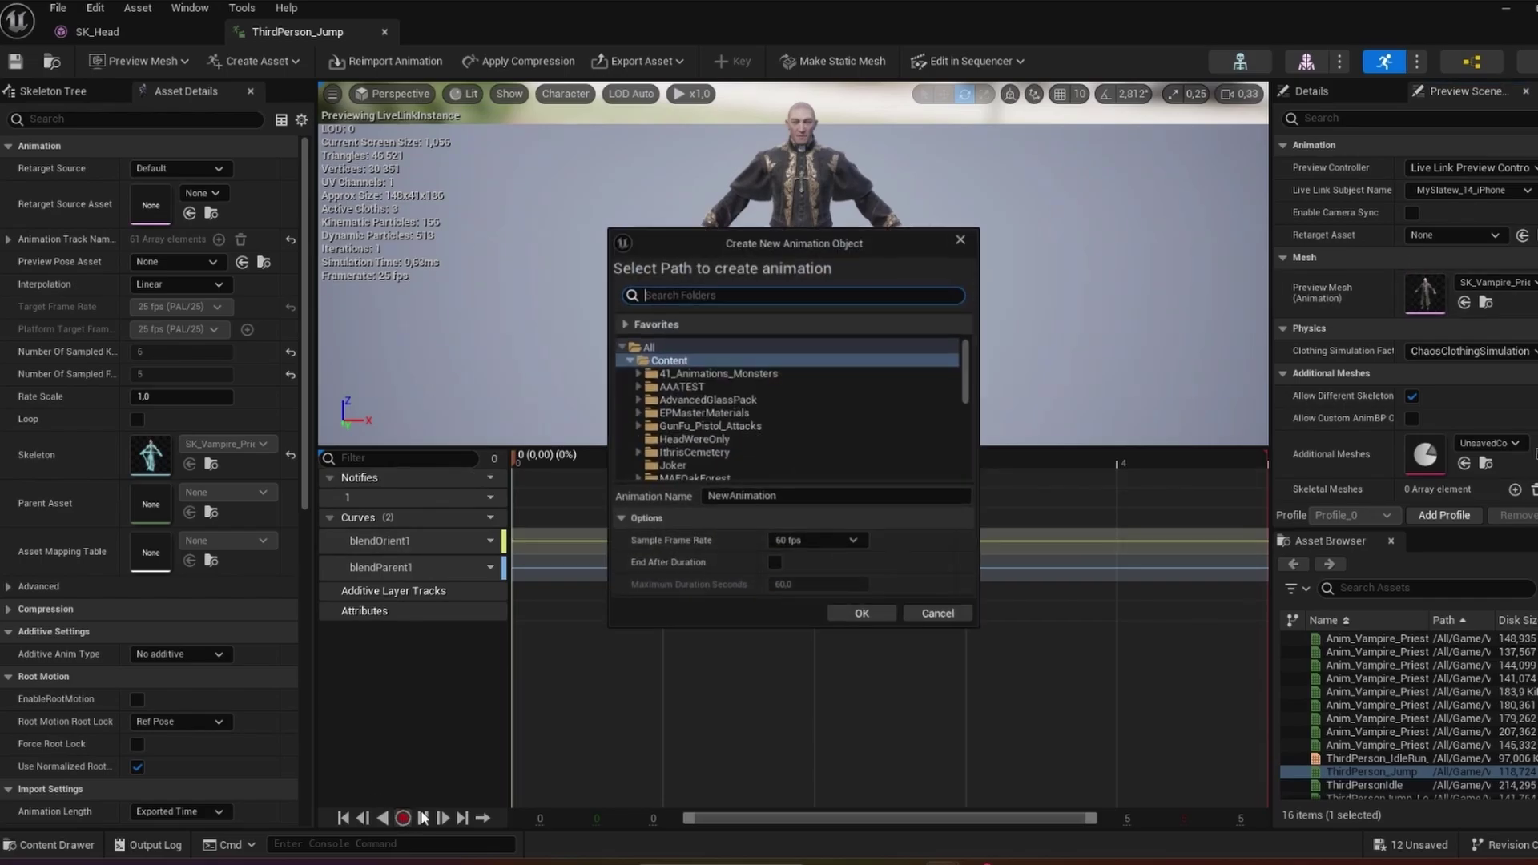
double_click(819, 496)
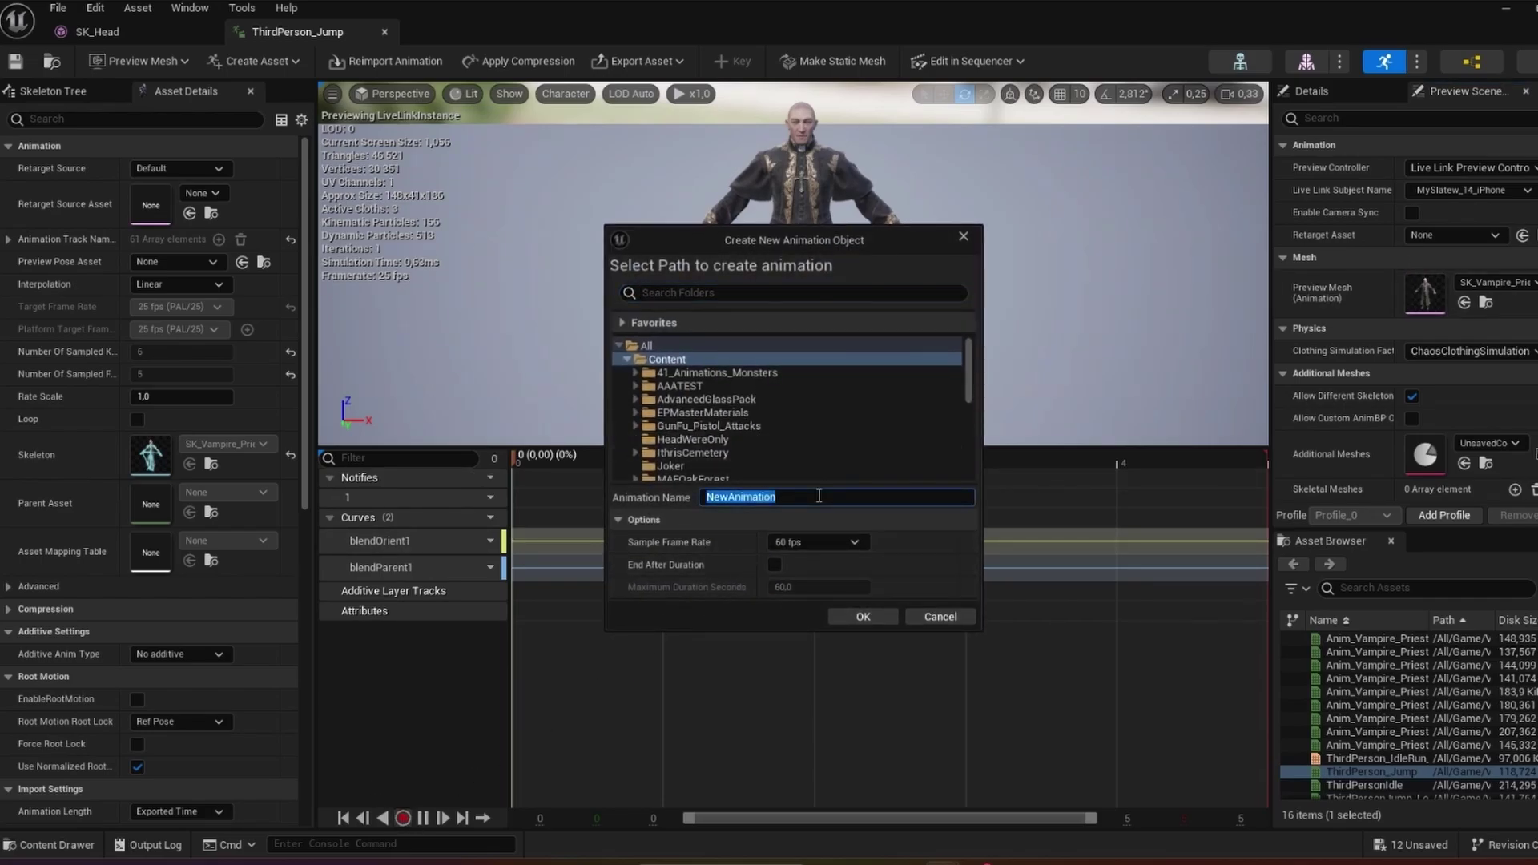
type("VampireHead")
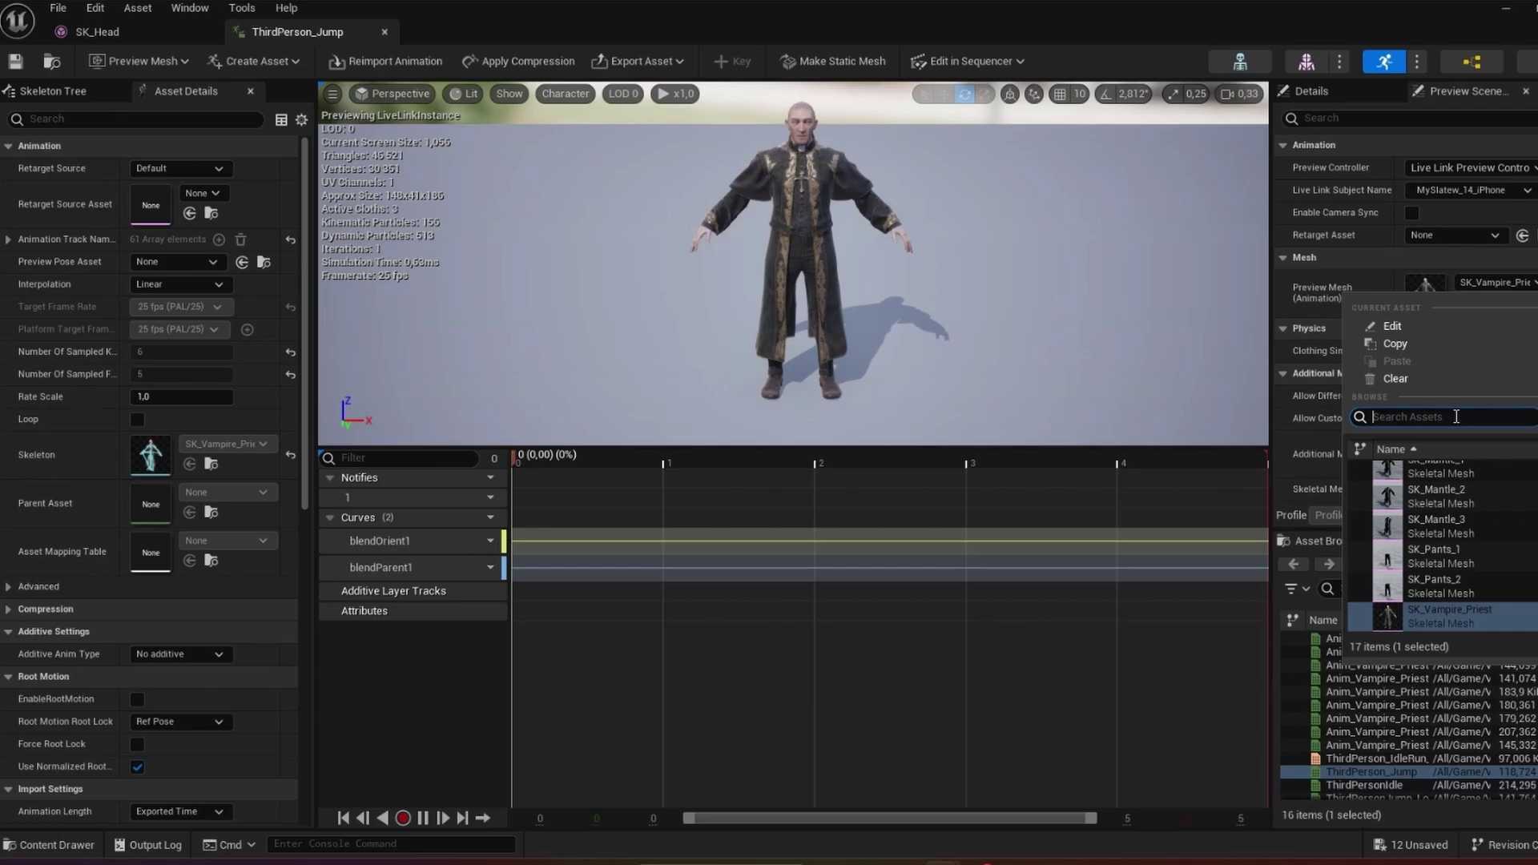
Step: Set the preview mesh to SK_Head
type("priest")
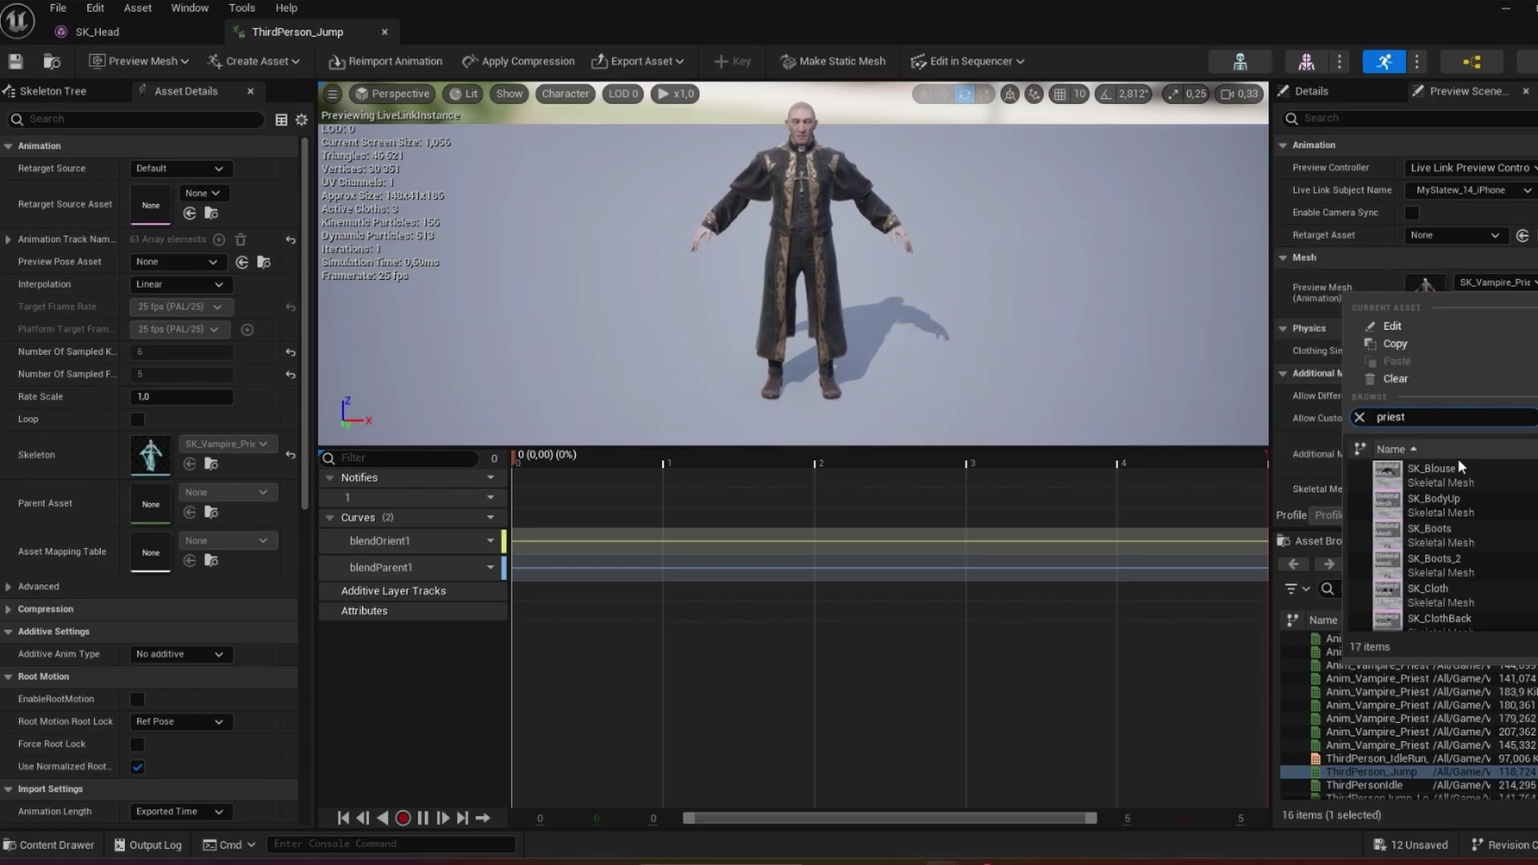
type("body")
key("BackSpace")
key("BackSpace")
key("BackSpace")
key("BackSpace")
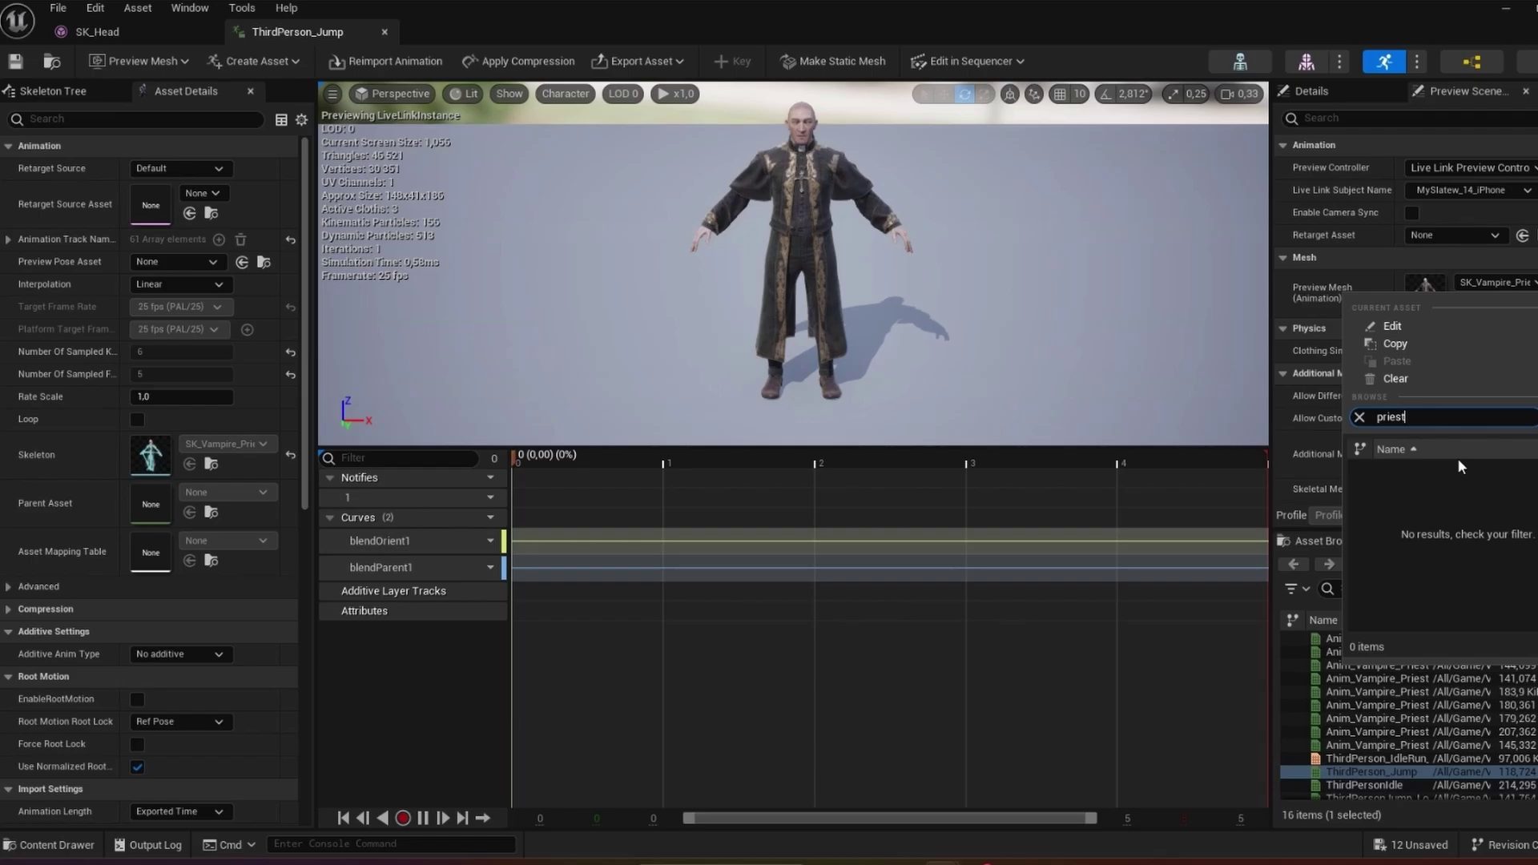
scroll(1473, 528, "down", 5)
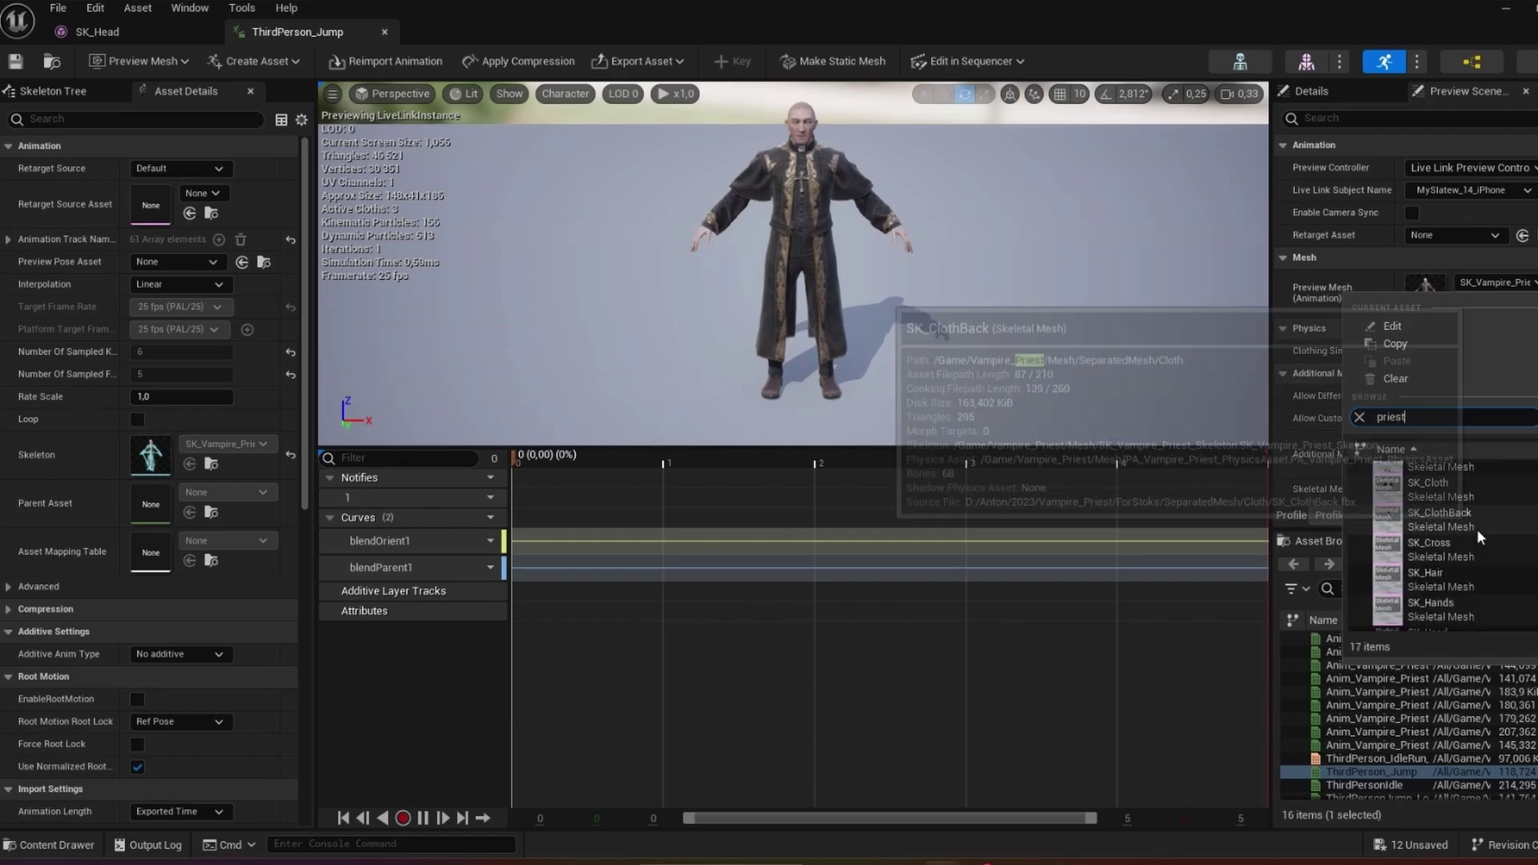
left_click(1482, 583)
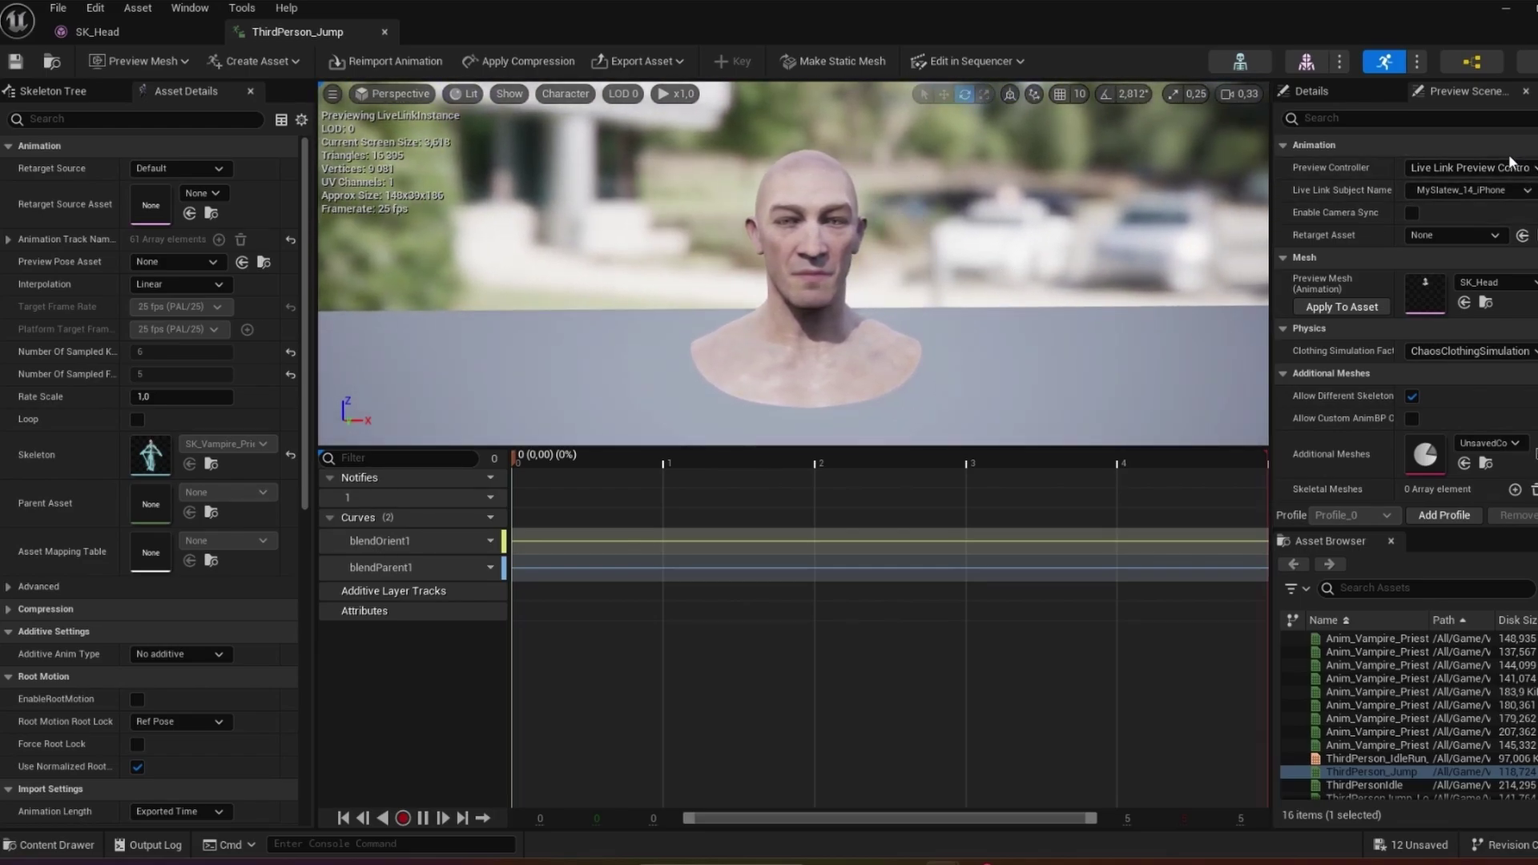
Step: Start a new Live Link recording named VampirePriestHead
left_click(403, 818)
double_click(782, 498)
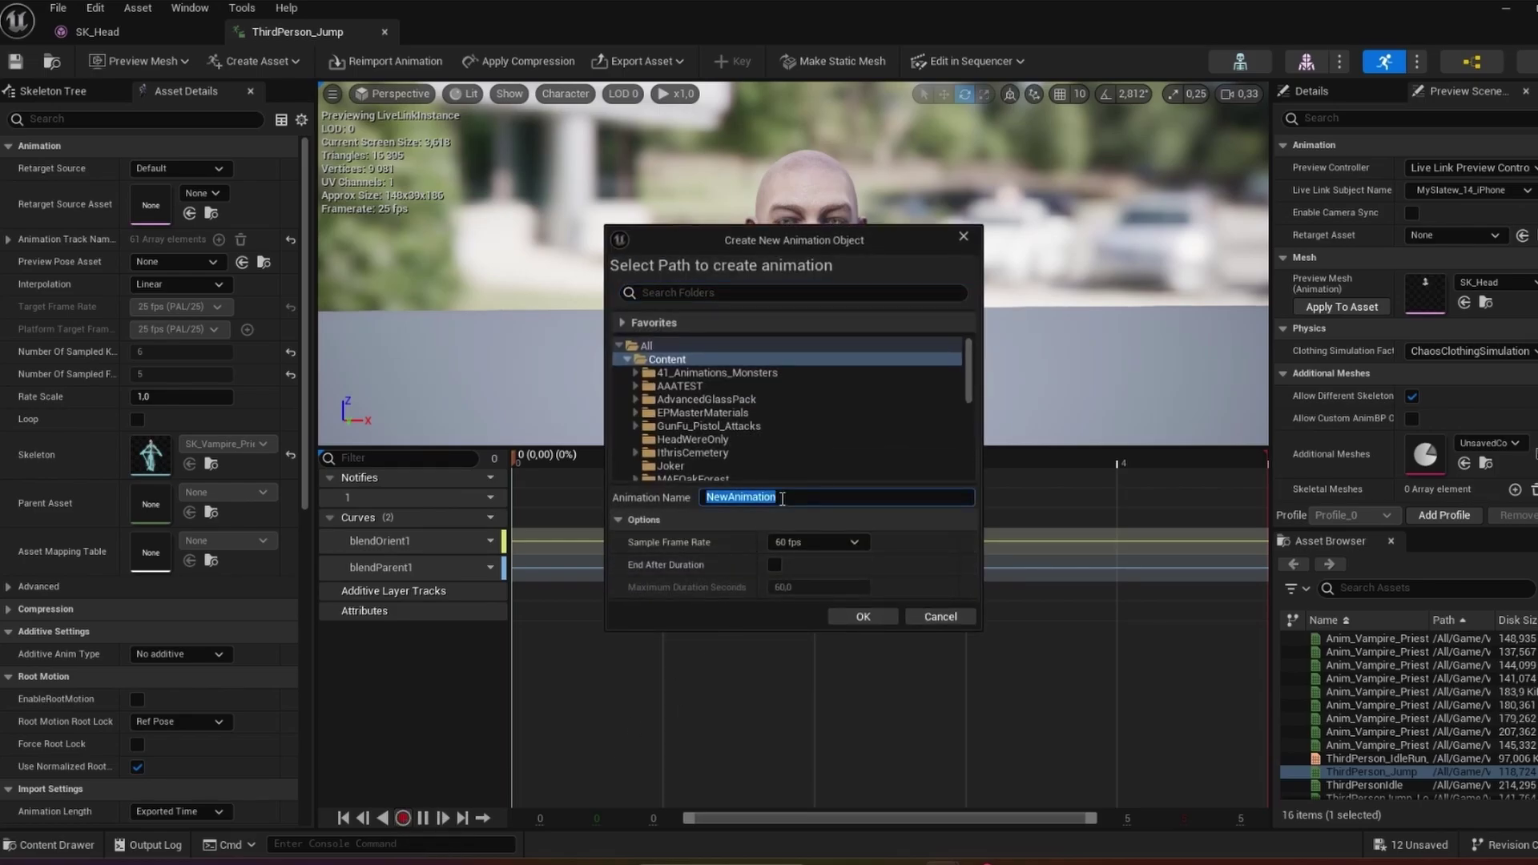
type("VampireProest")
key("BackSpace")
key("BackSpace")
type("iestHead")
left_click(872, 613)
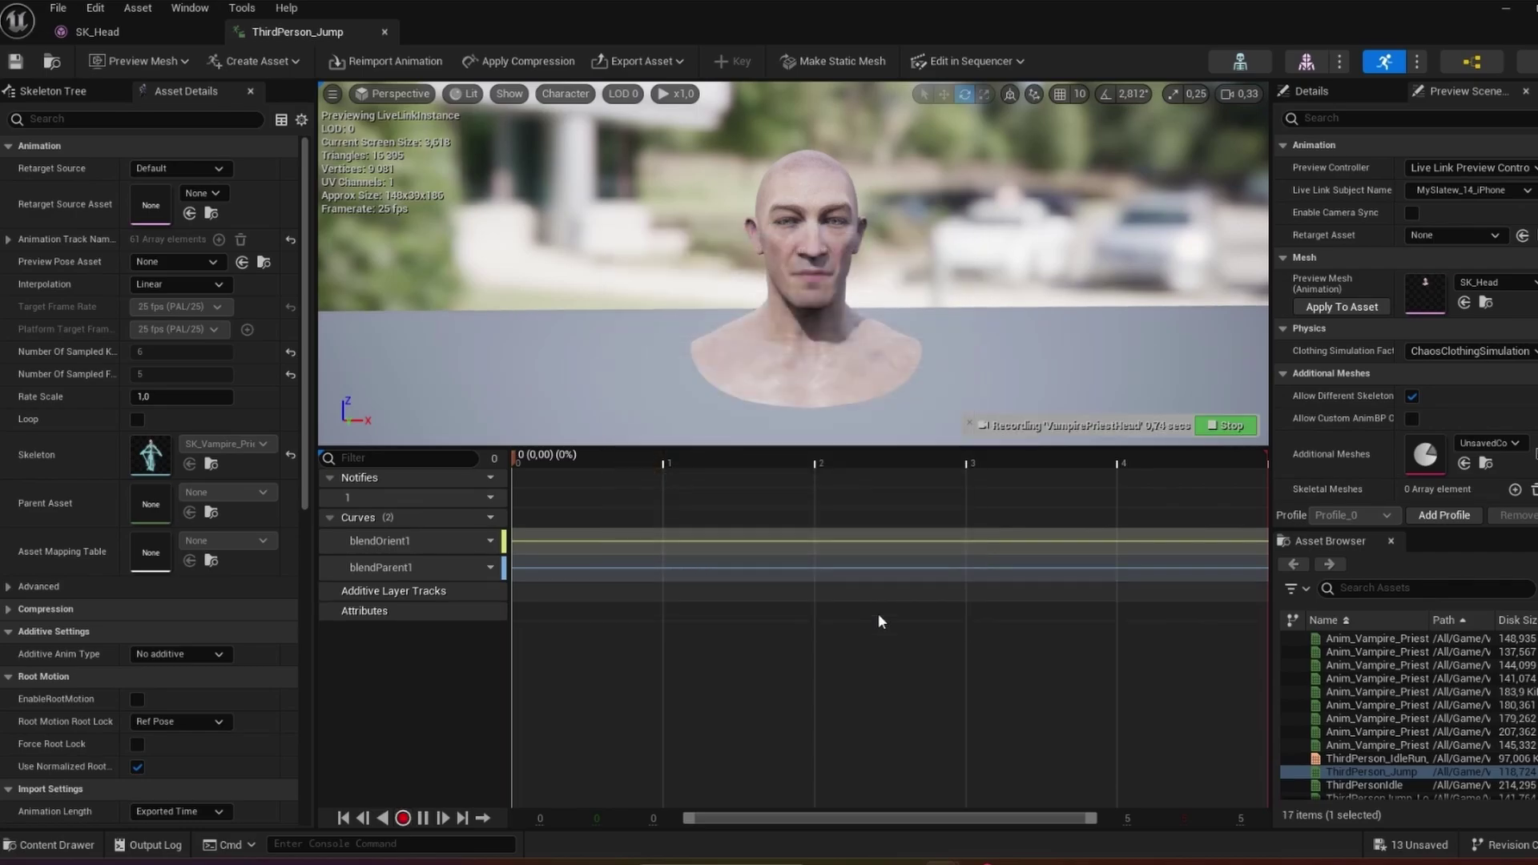
Step: Let the facial recording run about 44 seconds, then stop it
mouse_move(941, 857)
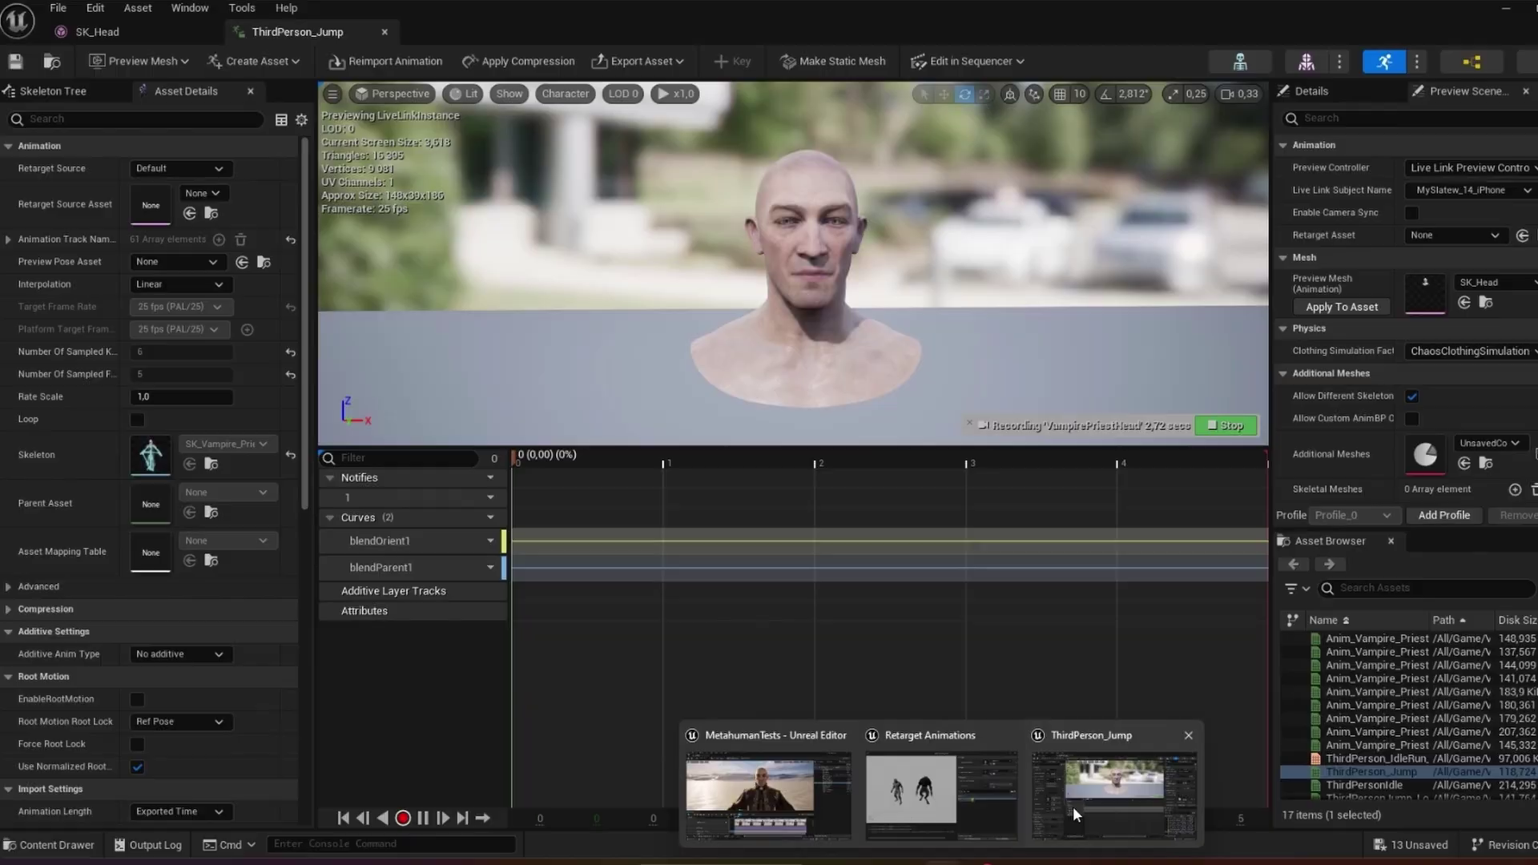
left_click(816, 803)
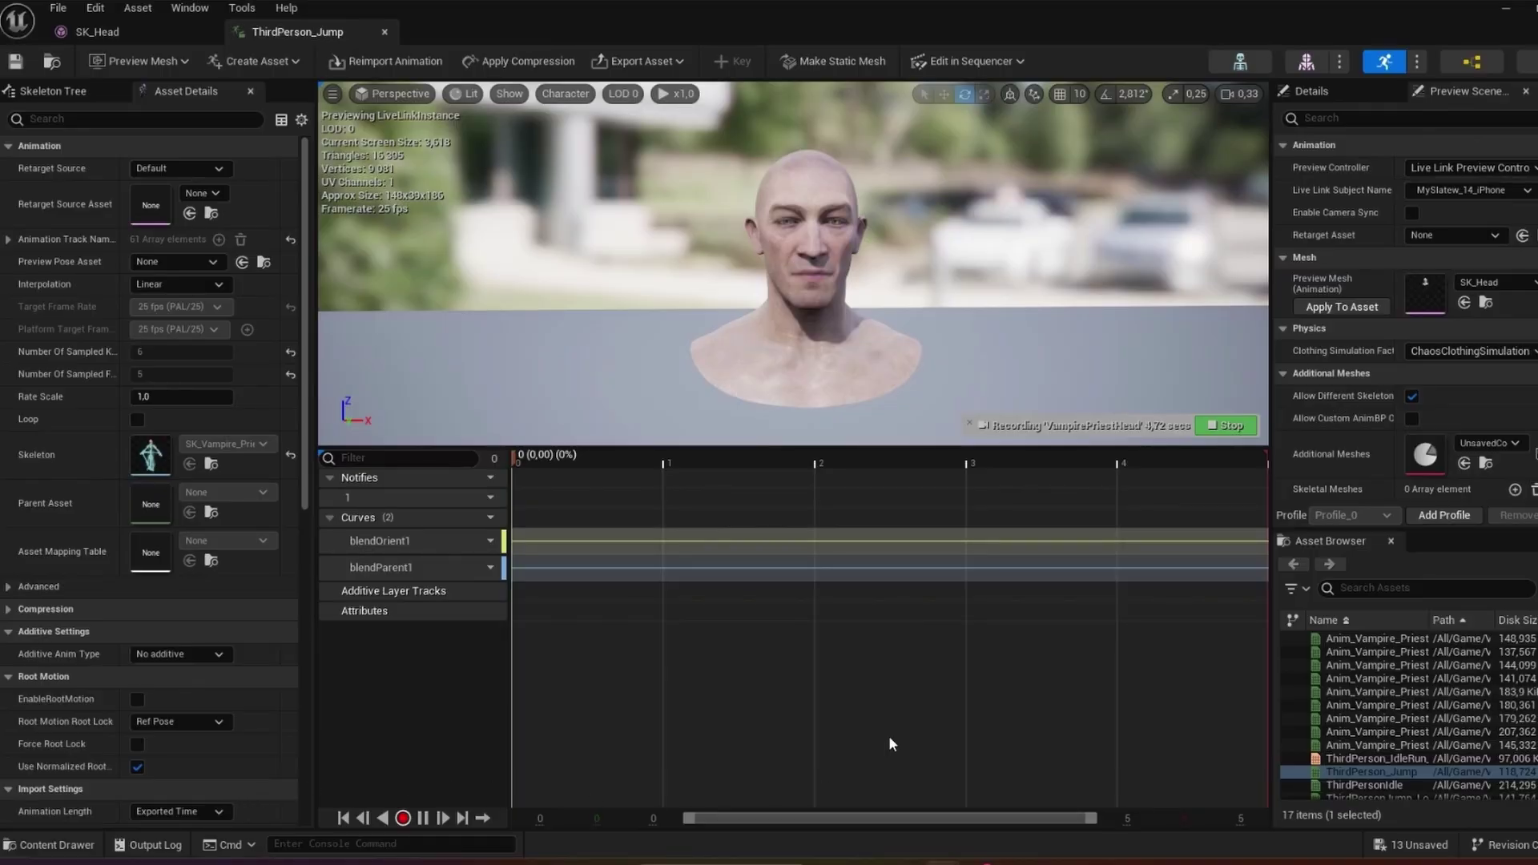
left_click(1506, 8)
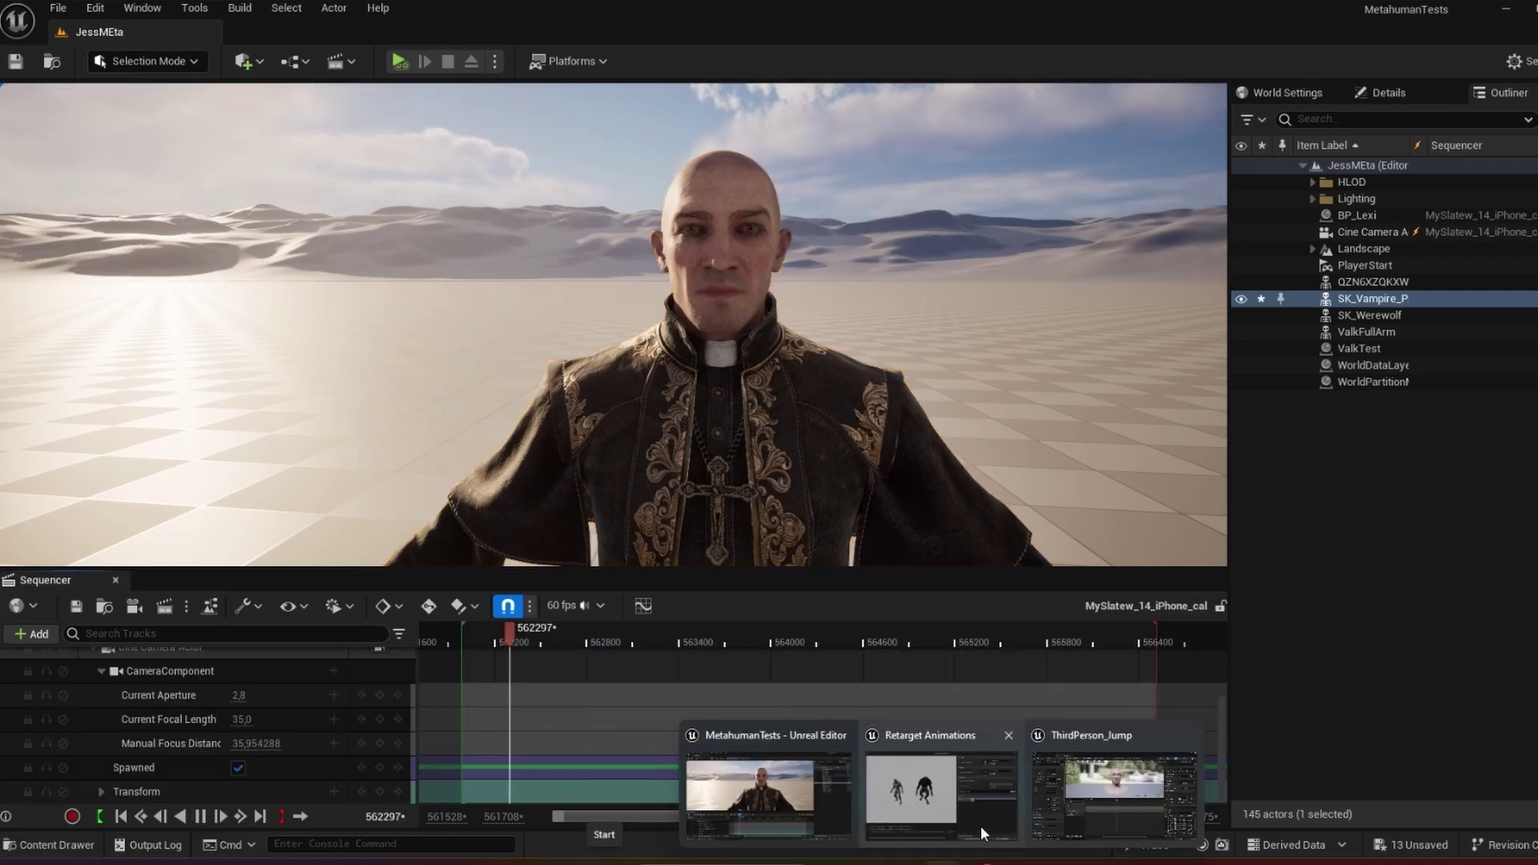
left_click(1090, 793)
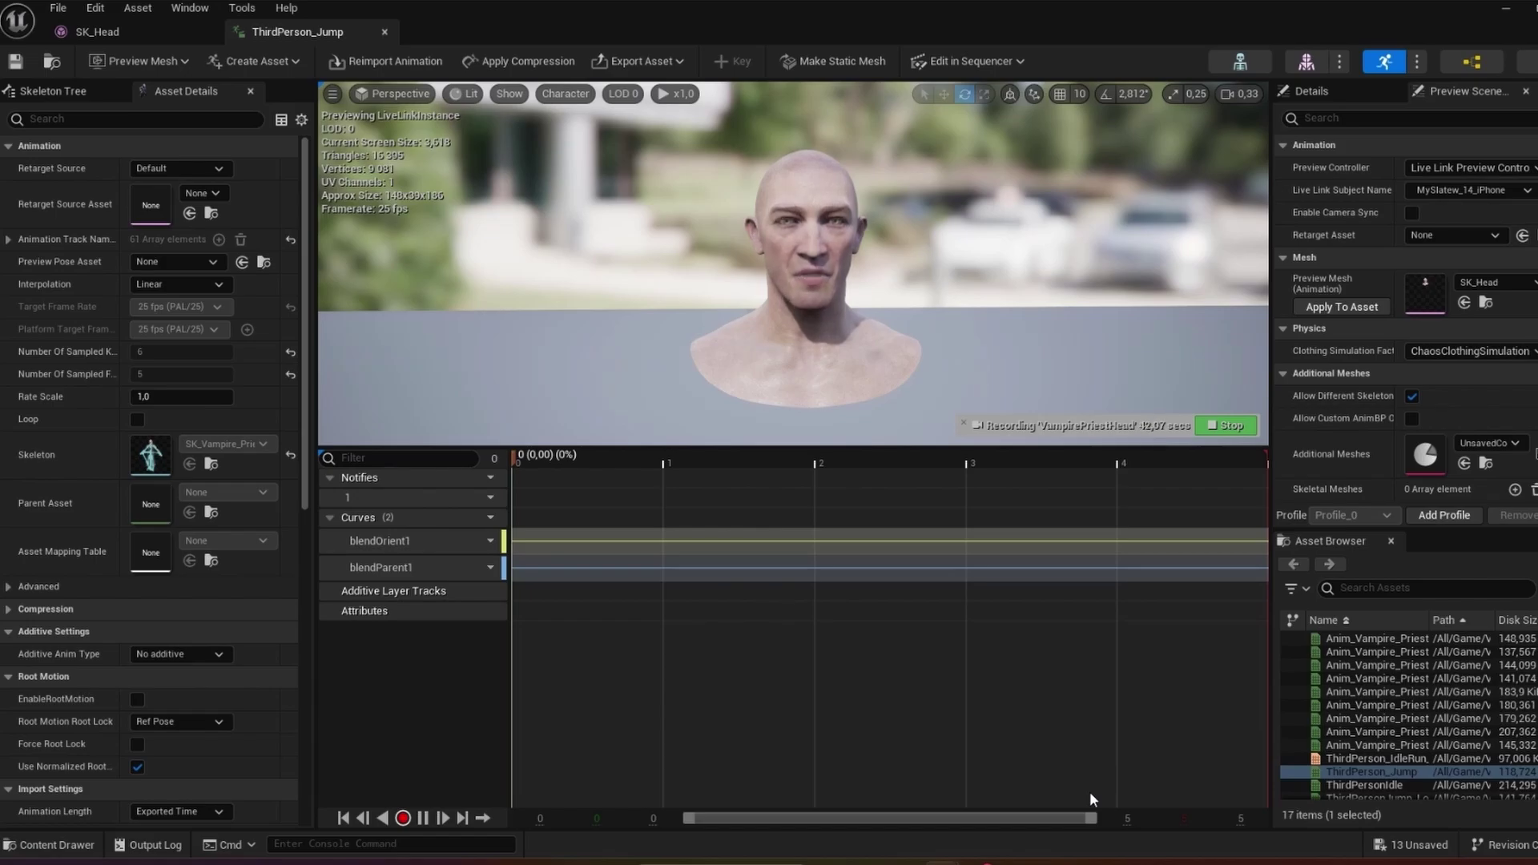
left_click(1228, 425)
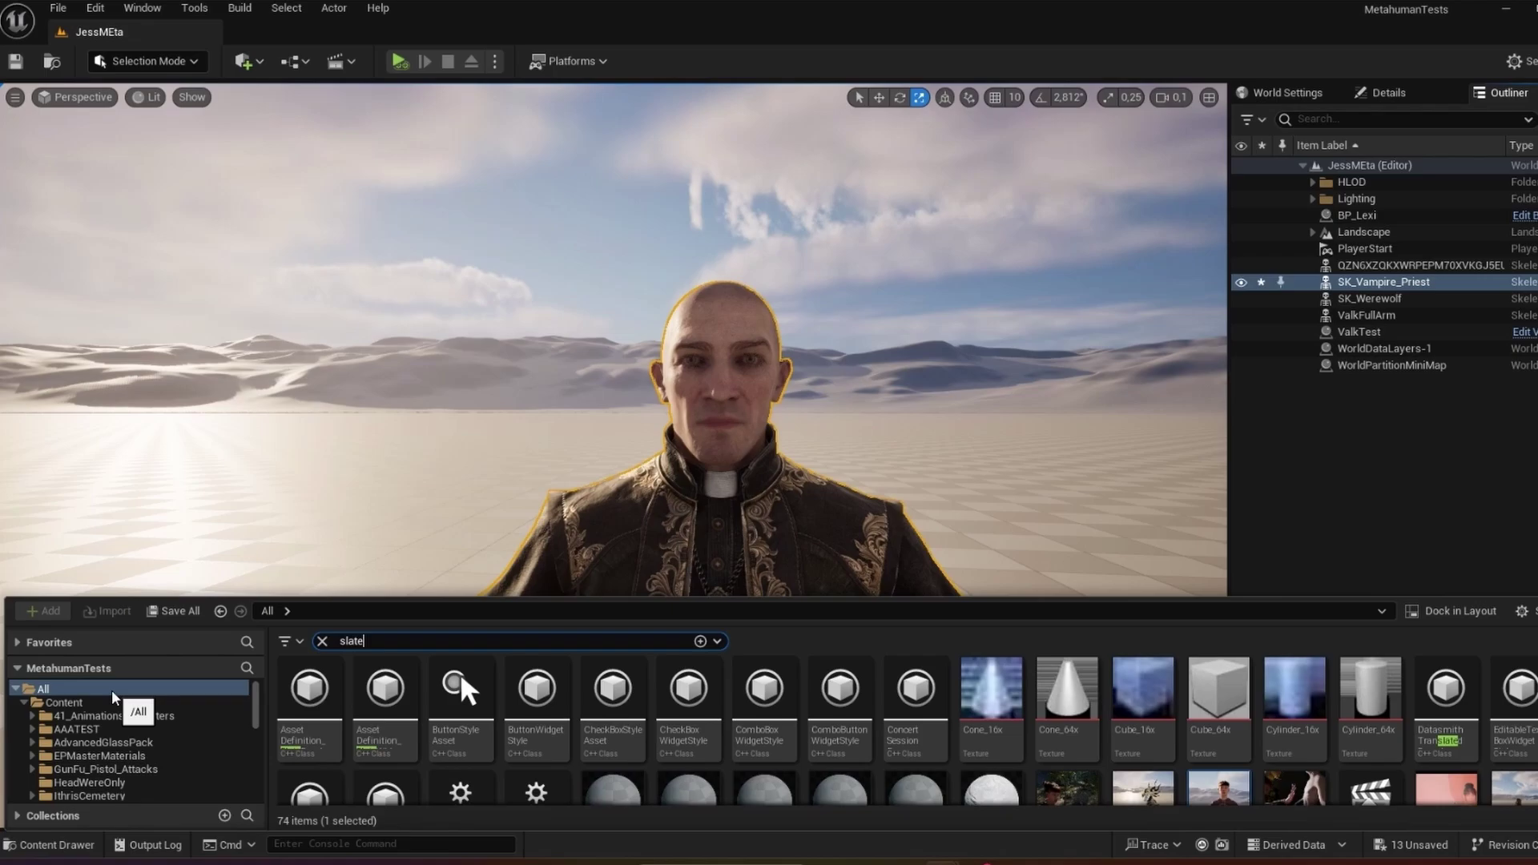
Step: Find the VampirePriestHead animation with a 'priesthead' search and scrub through the recording
left_click(322, 641)
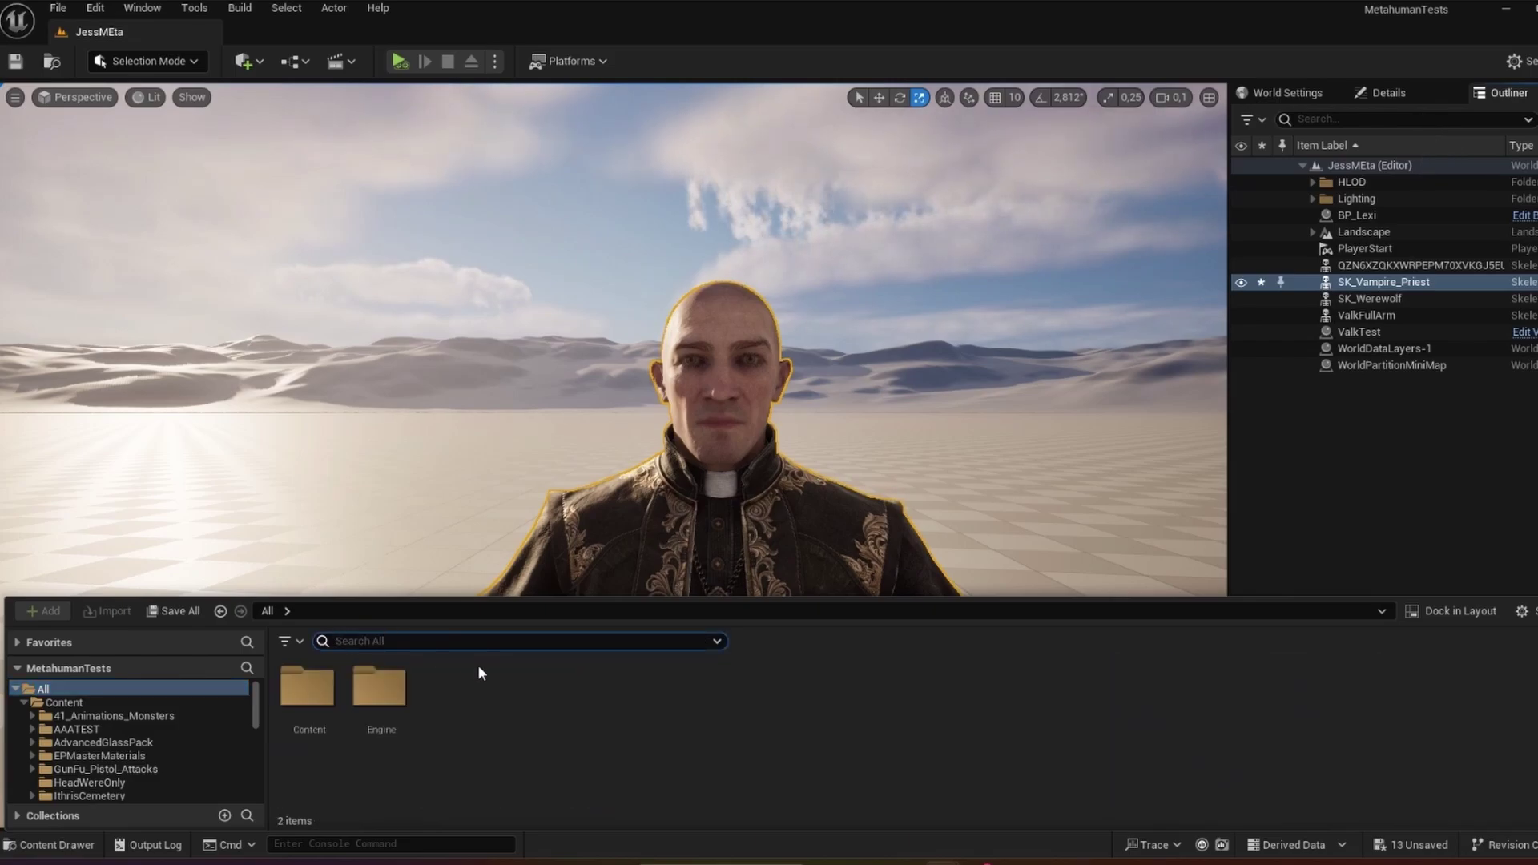
type("head")
key("BackSpace")
key("BackSpace")
key("BackSpace")
key("BackSpace")
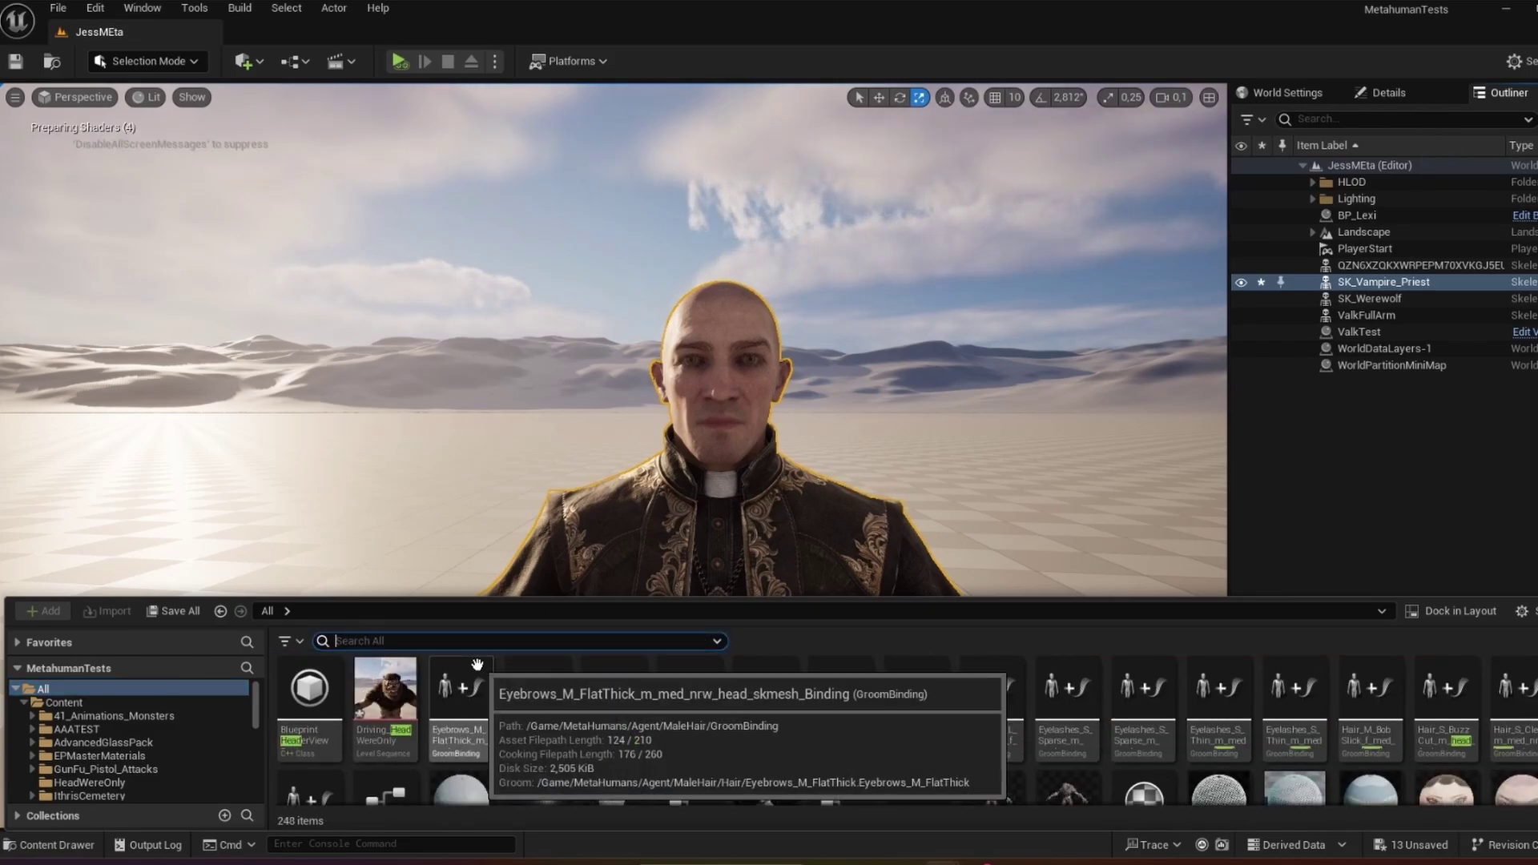
type("pries")
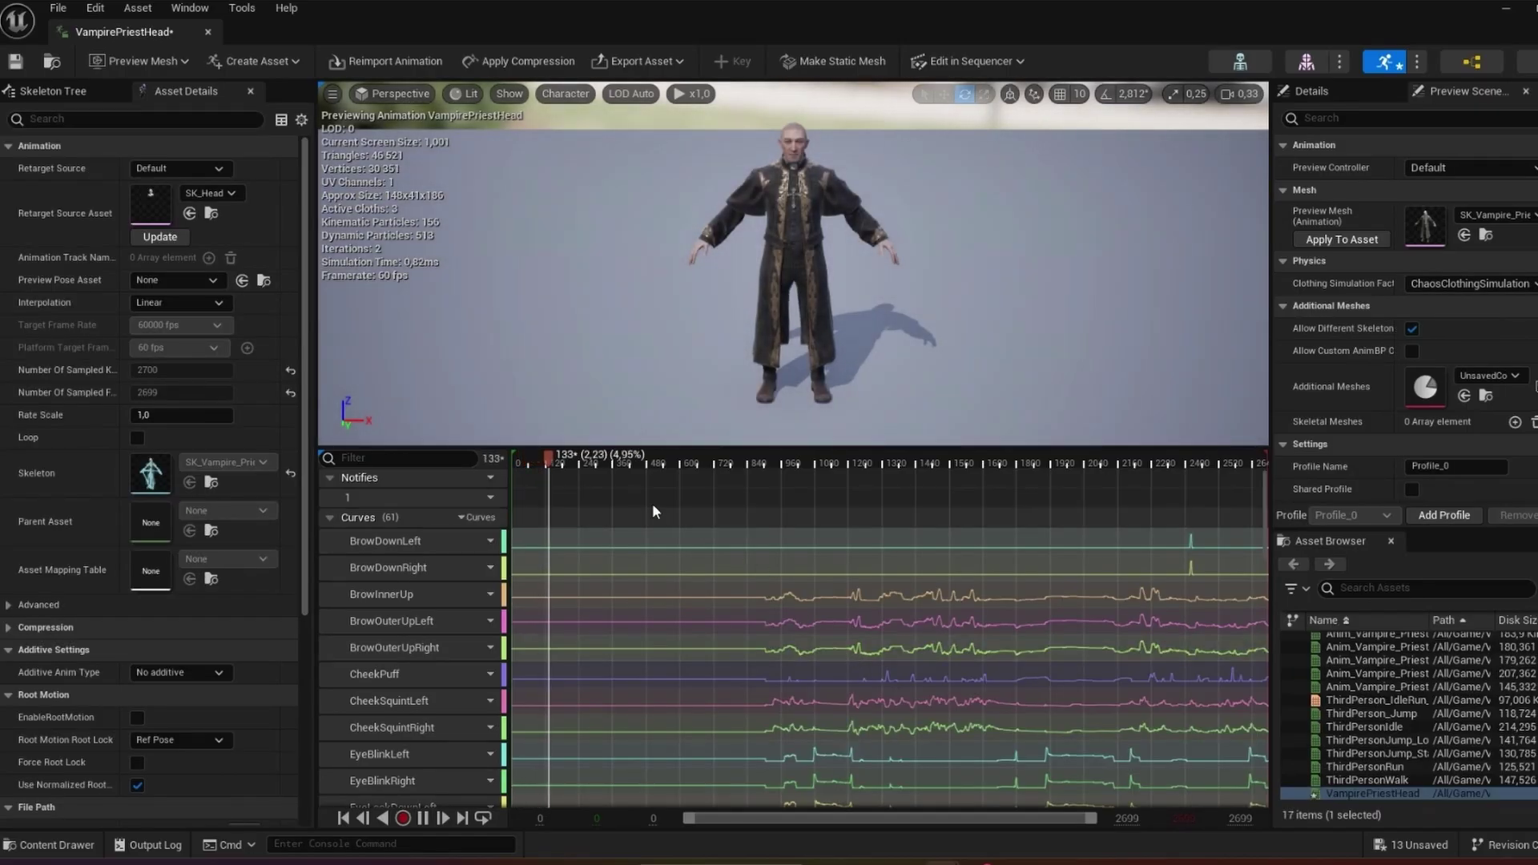
left_click_drag(639, 462, 722, 478)
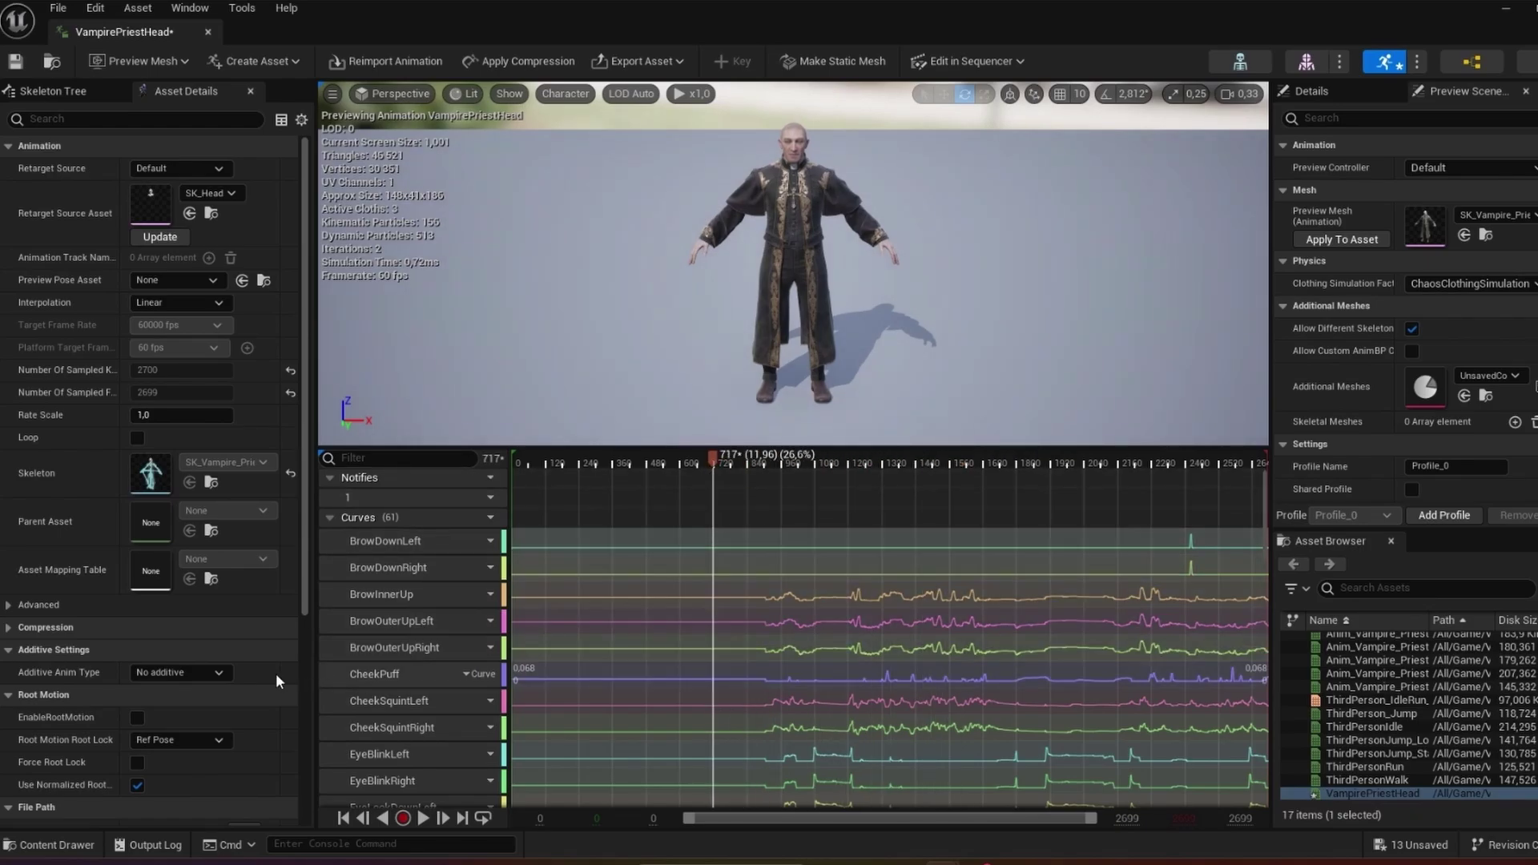
Step: Set its Additive Anim Type to Local Space, then save and close the animation
left_click(208, 671)
left_click(200, 704)
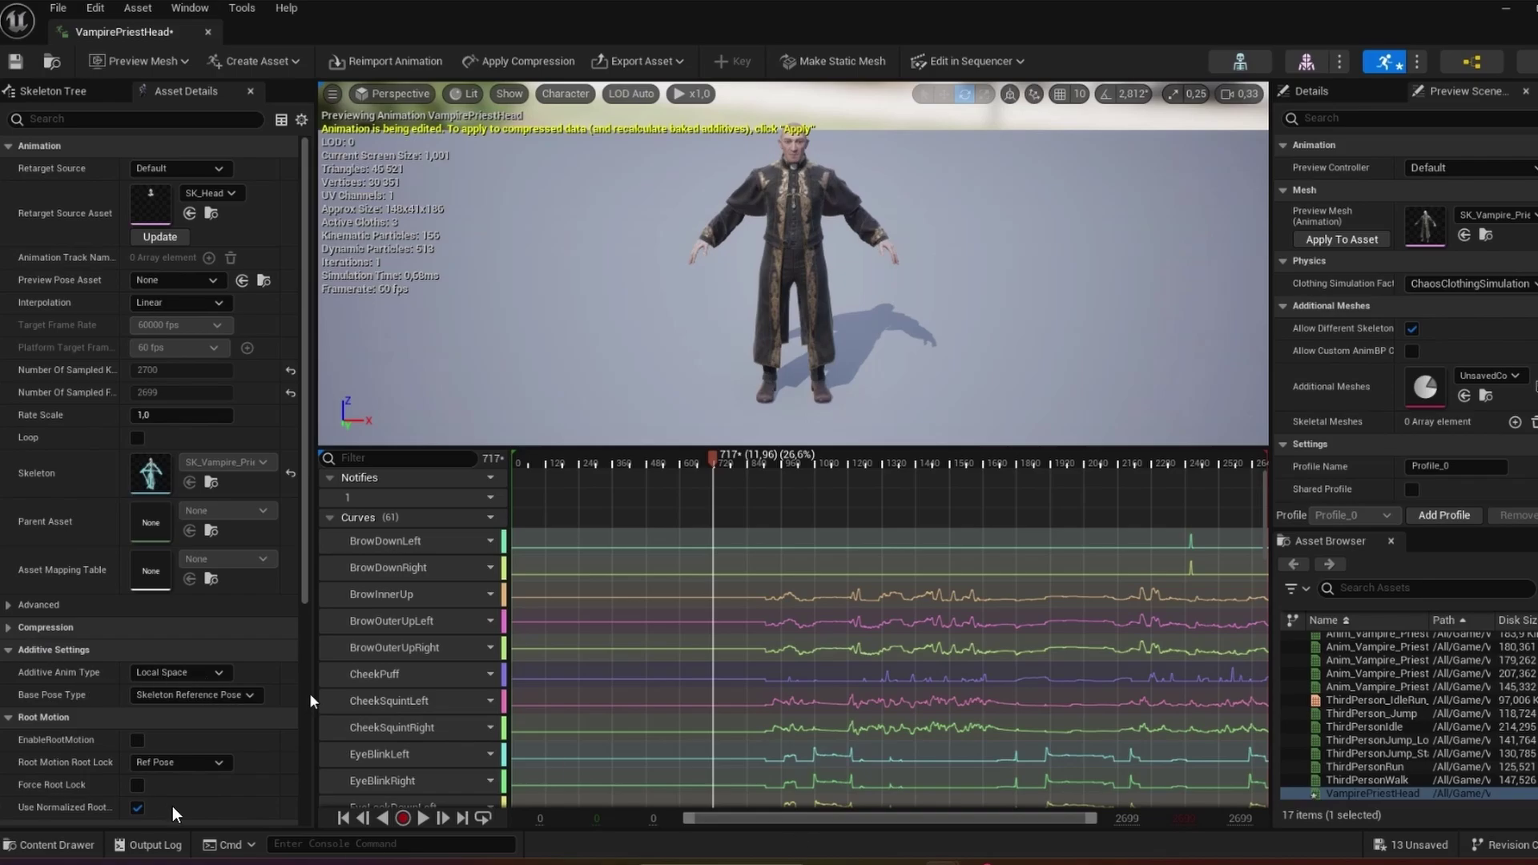
left_click(29, 67)
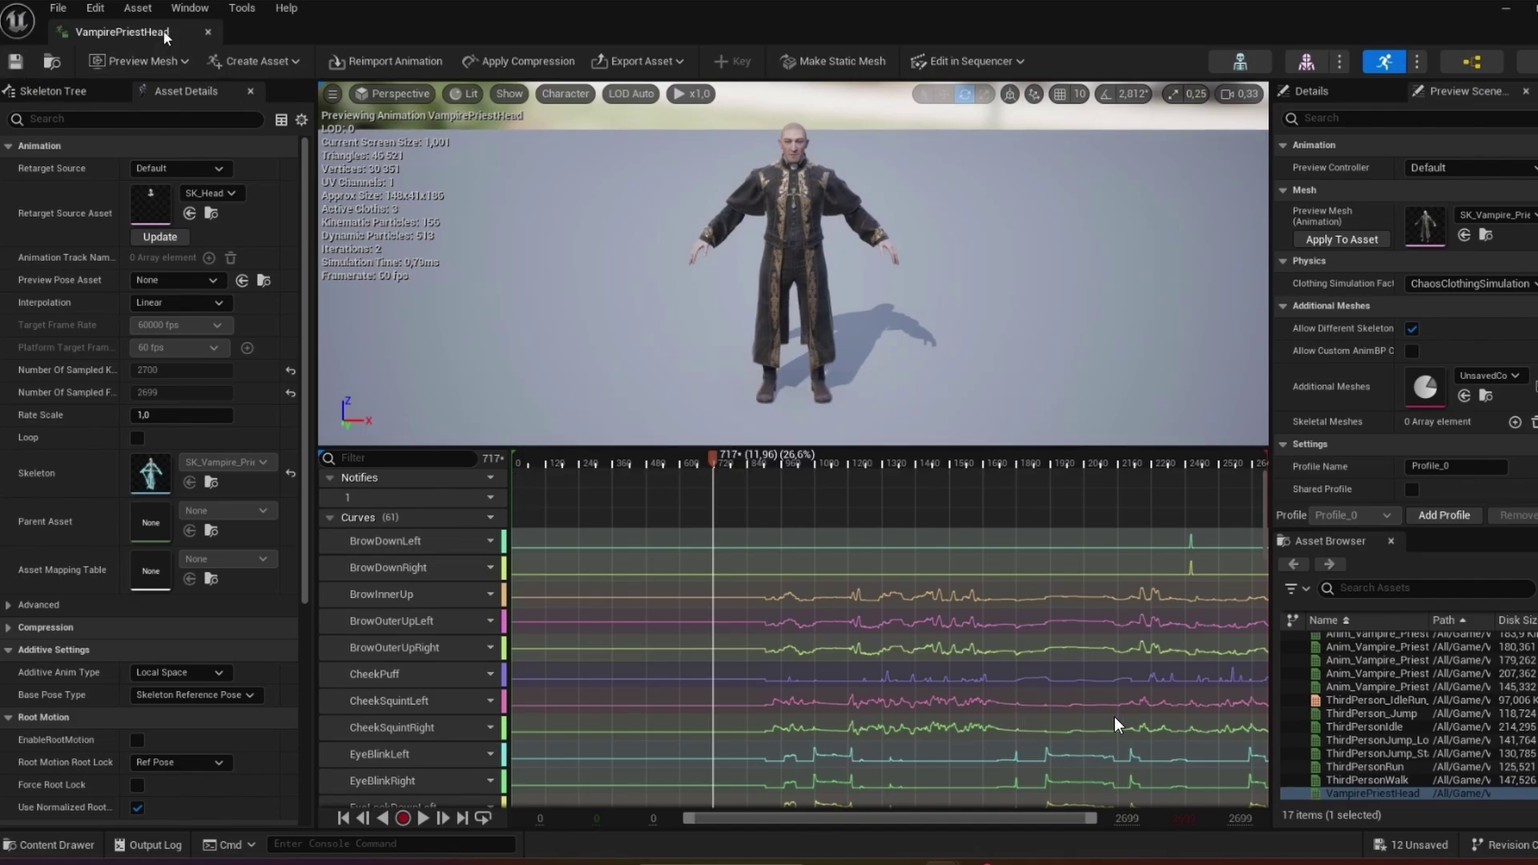
left_click(208, 33)
key("ctrl+space")
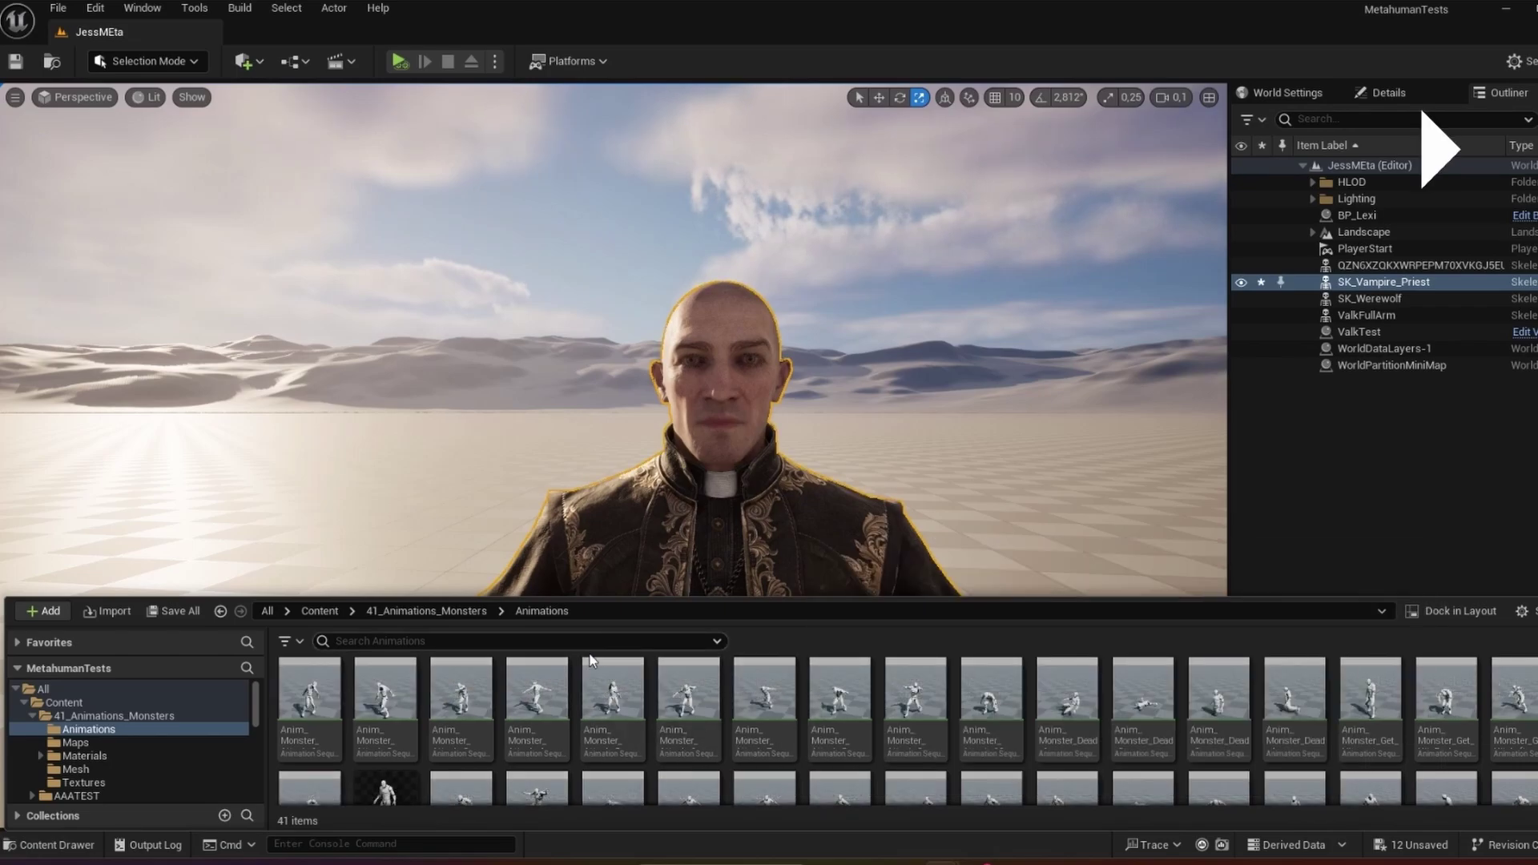
Step: Export Anim_Monster_Idle_1 onto SK_Vampire_Priest with the 'Priest' name prefix
scroll(677, 734, "down", 3)
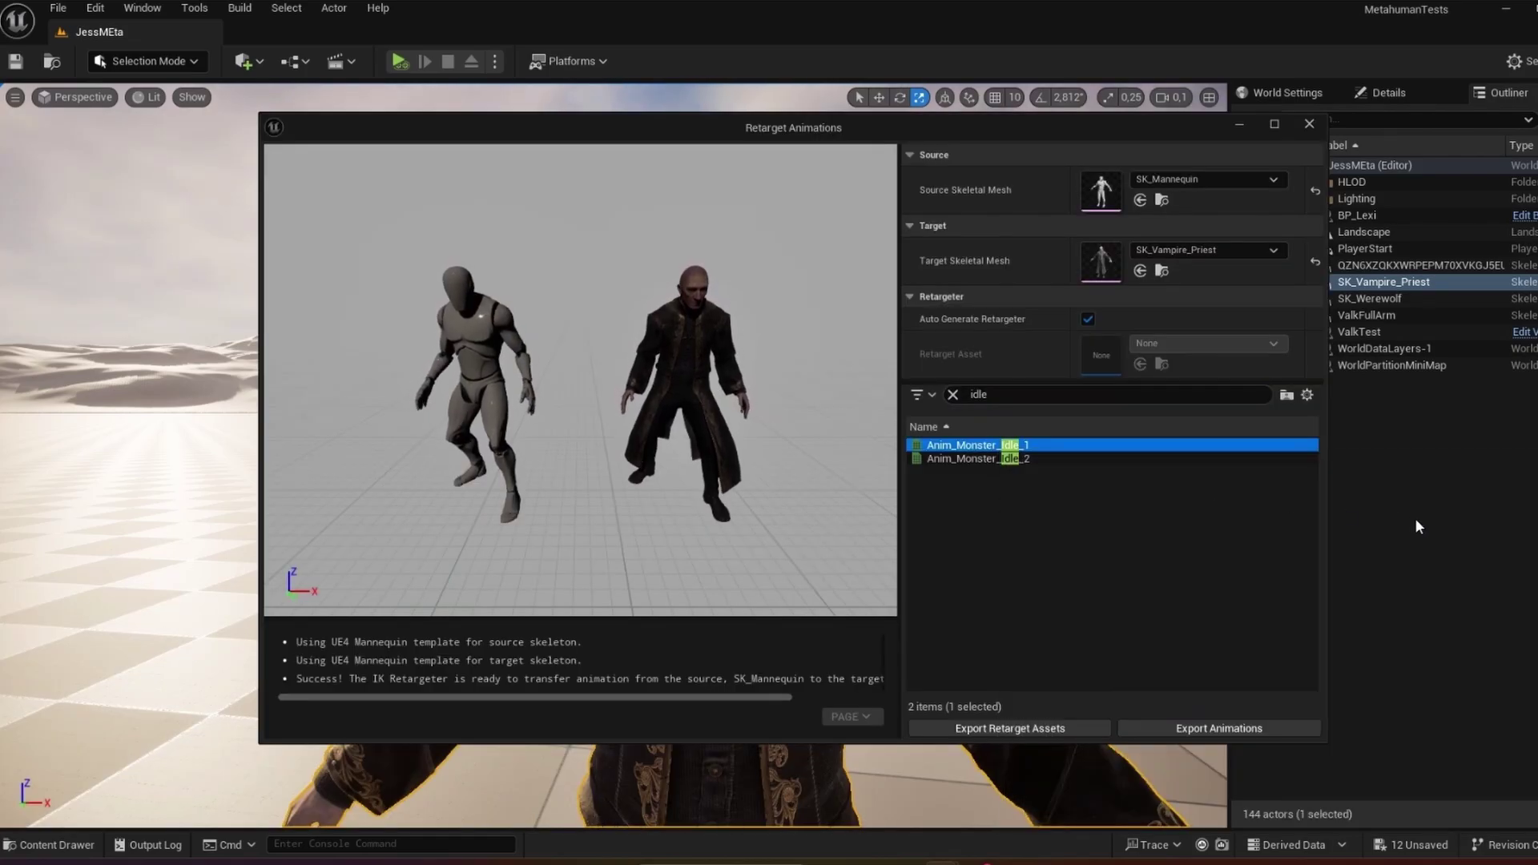
left_click(1219, 729)
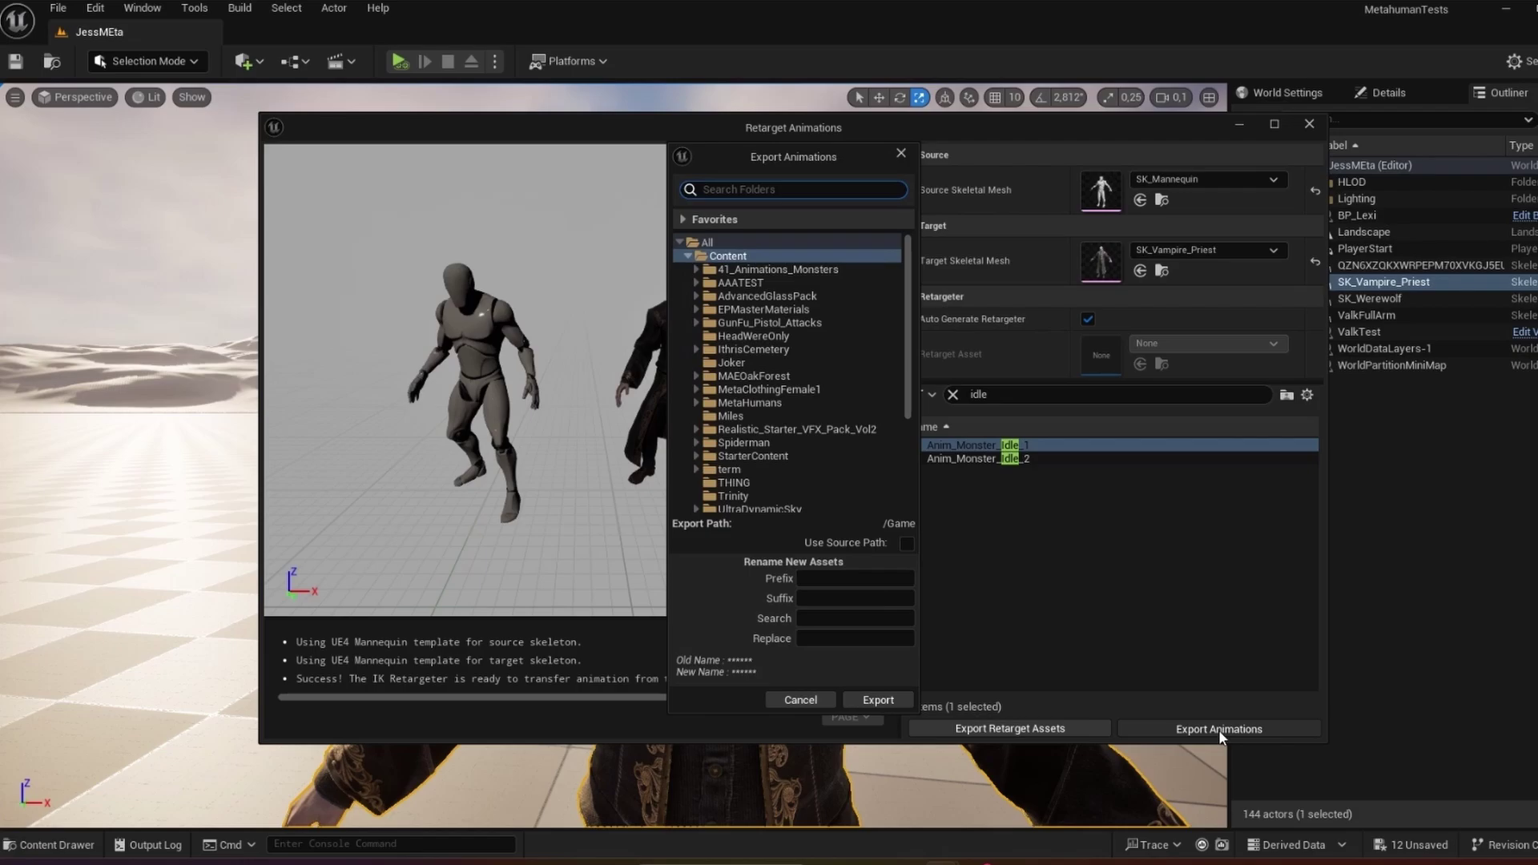
left_click(880, 579)
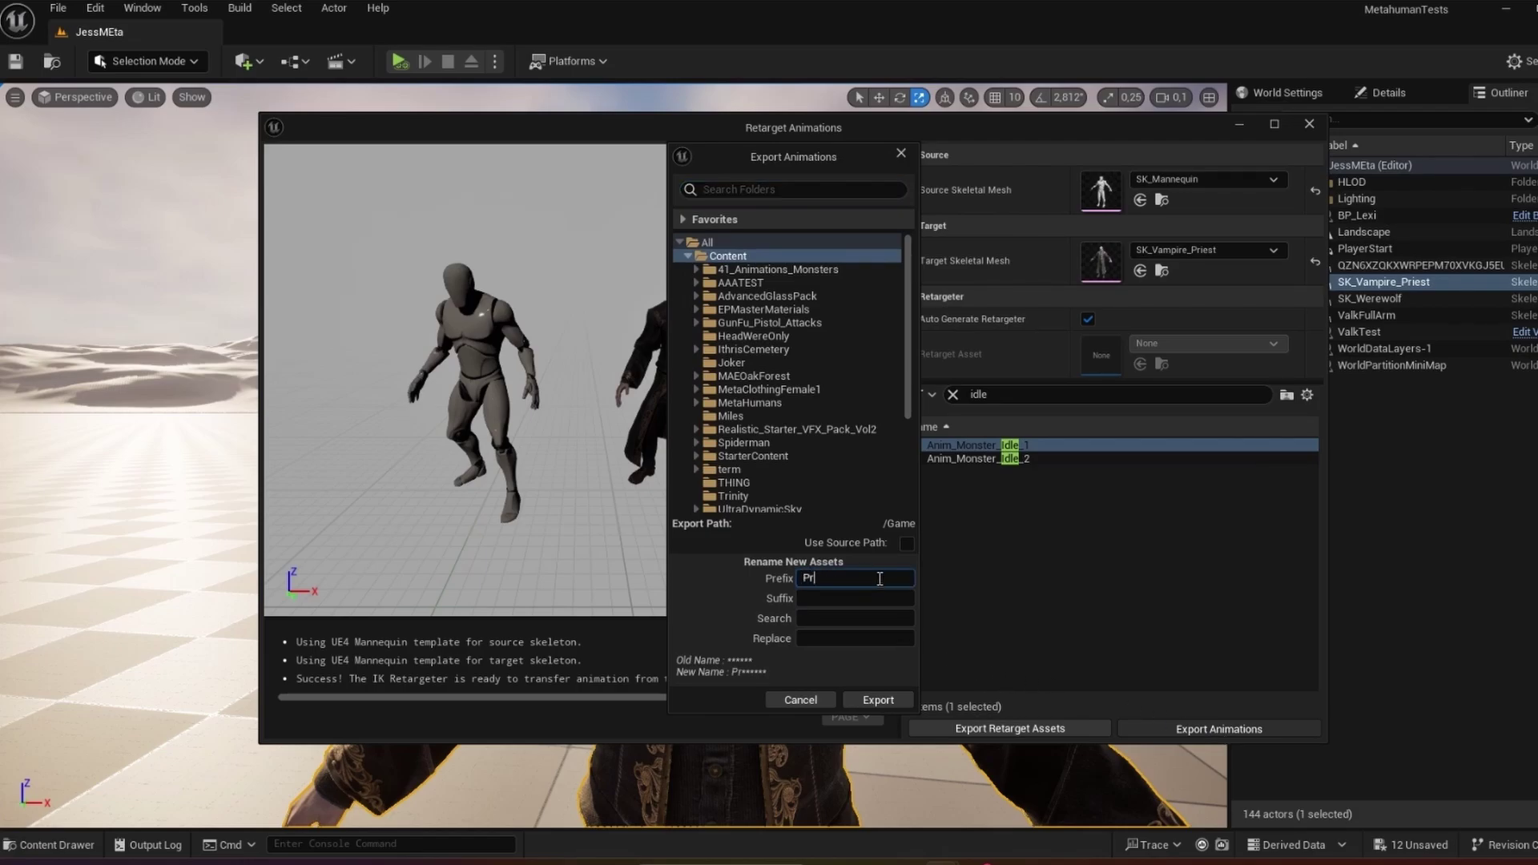
left_click(892, 701)
left_click(929, 516)
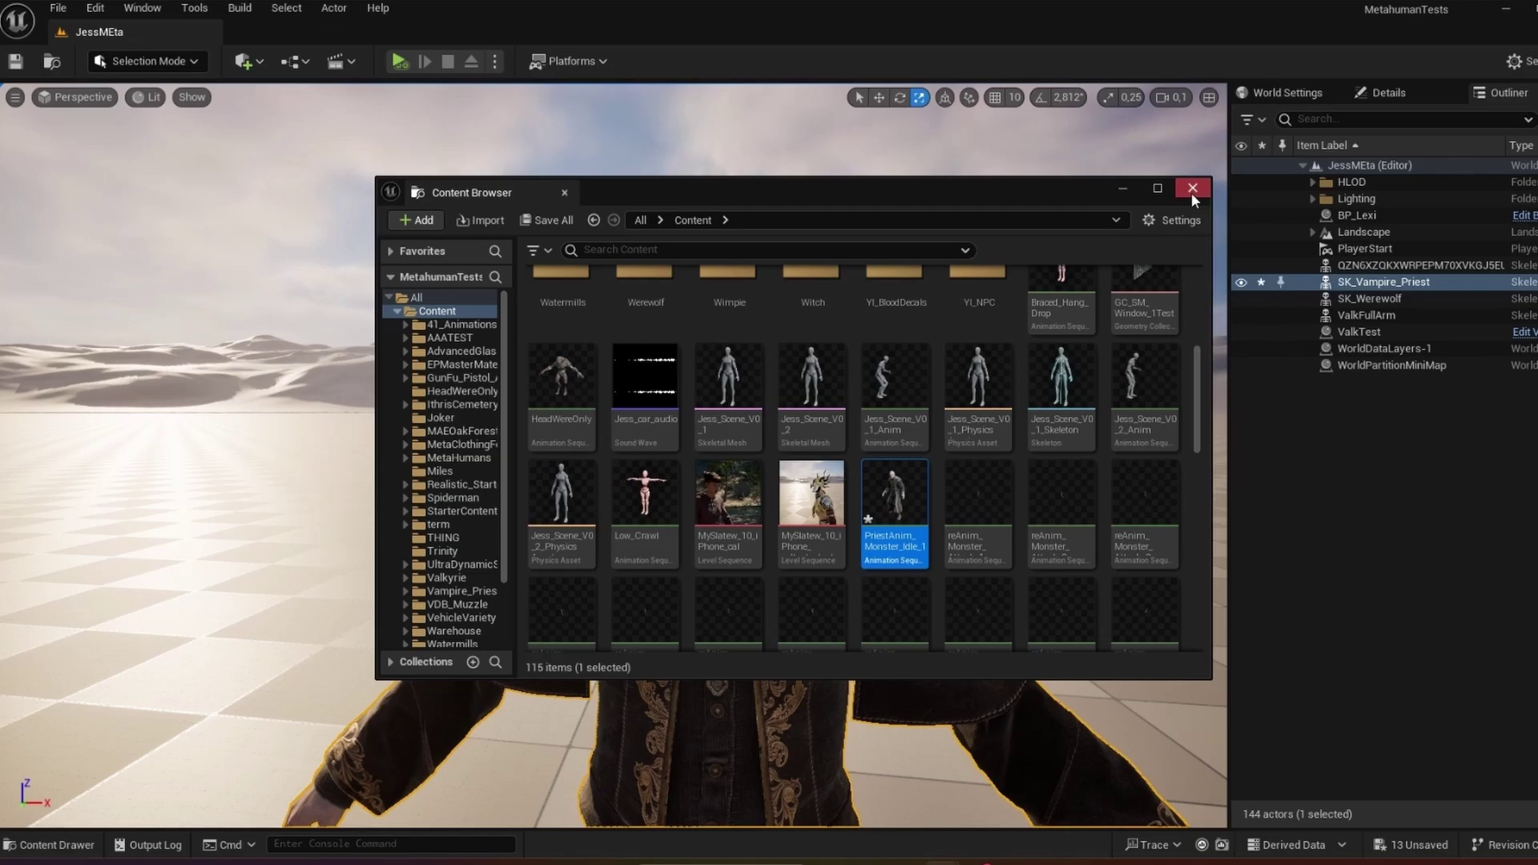
Step: Open PriestAnim_Monster_Idle_1, set Additive Anim Type to Local Space, and save it
double_click(908, 477)
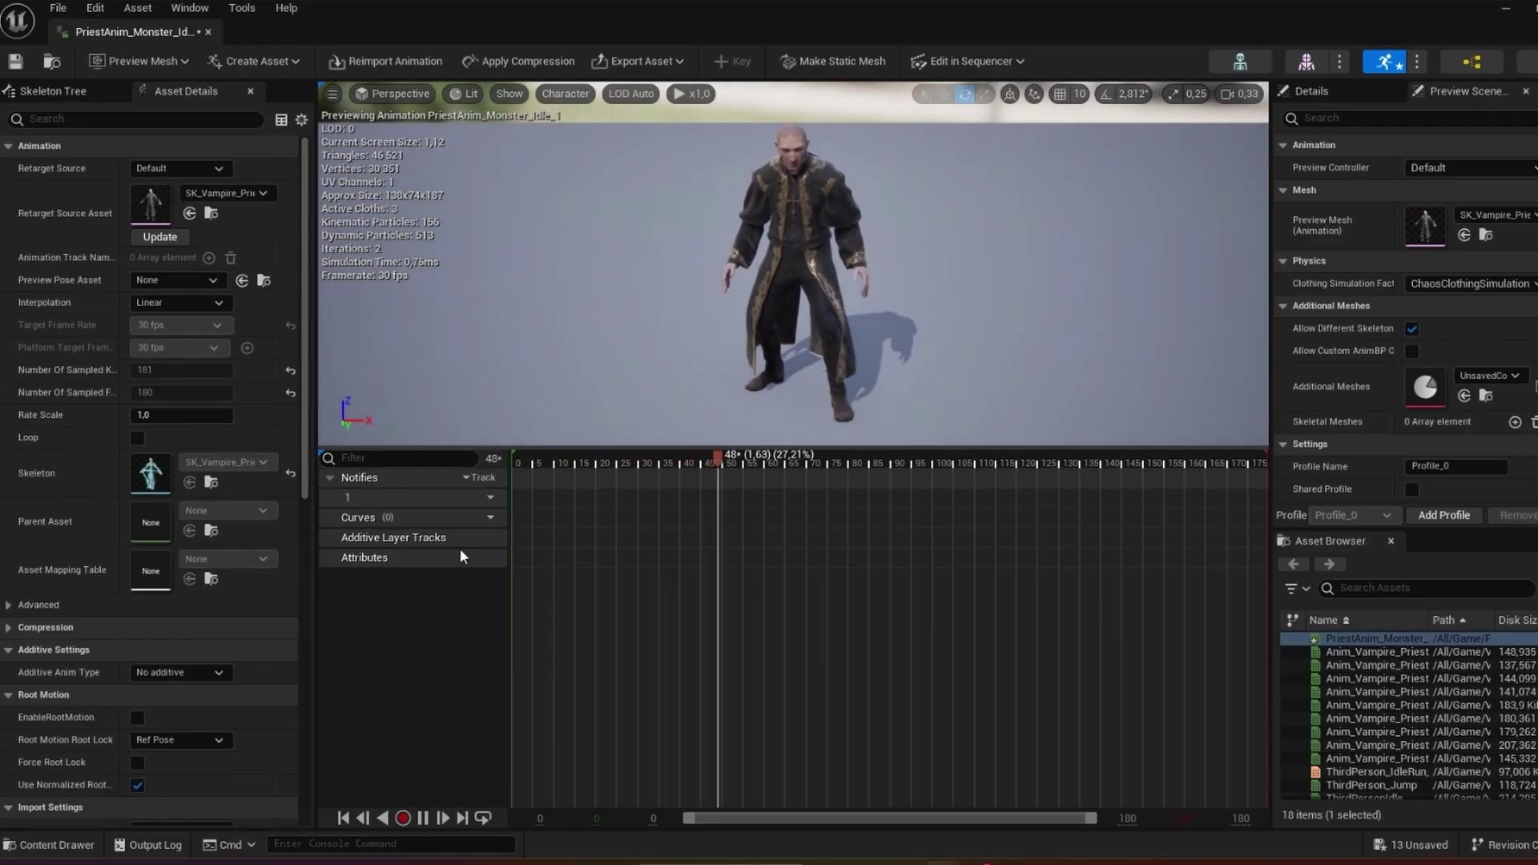
left_click(208, 673)
left_click(189, 705)
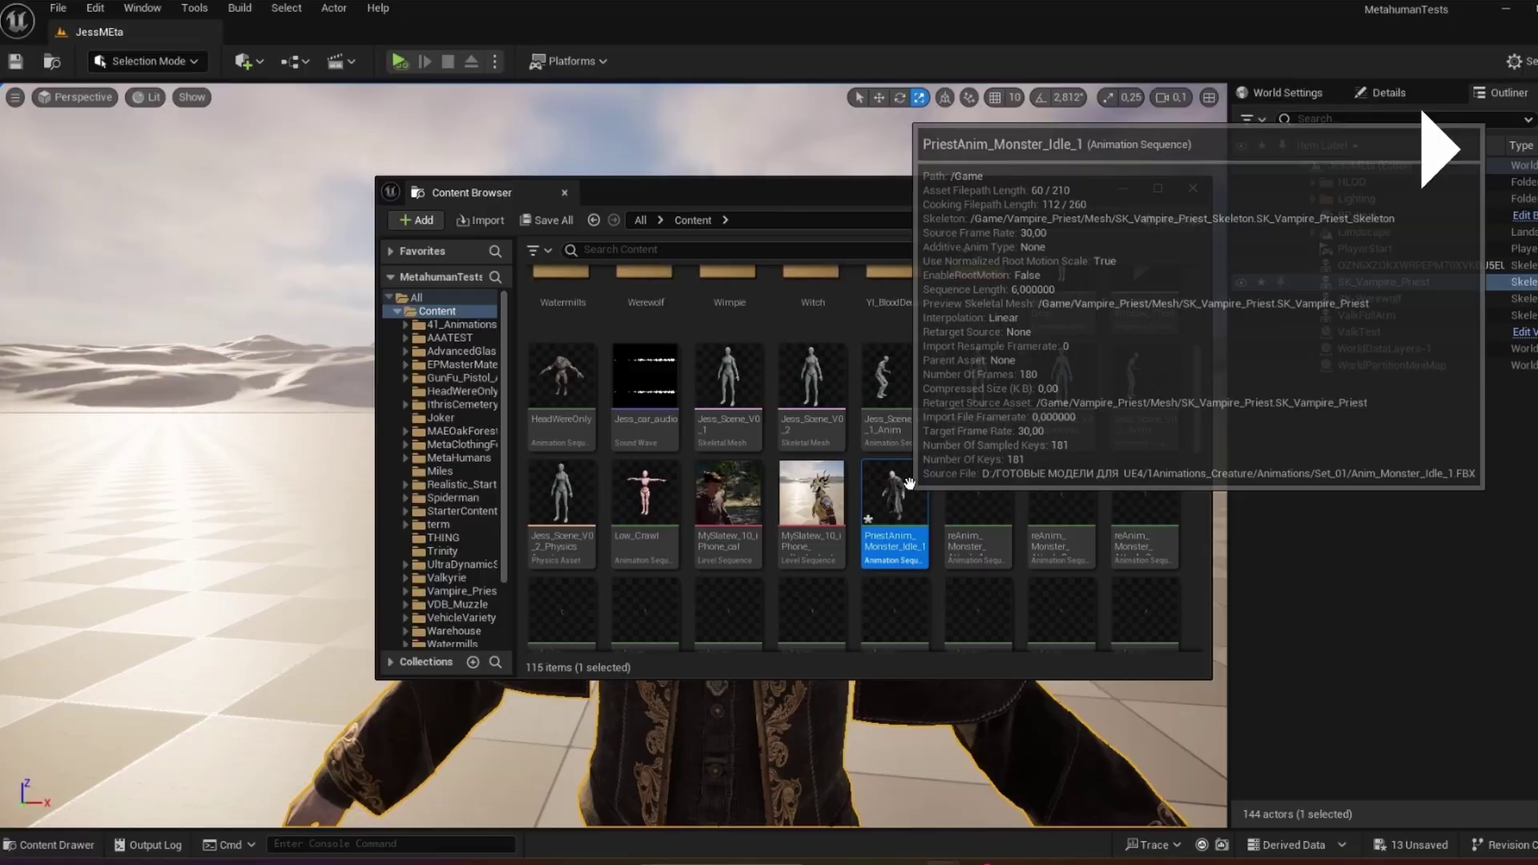
double_click(895, 490)
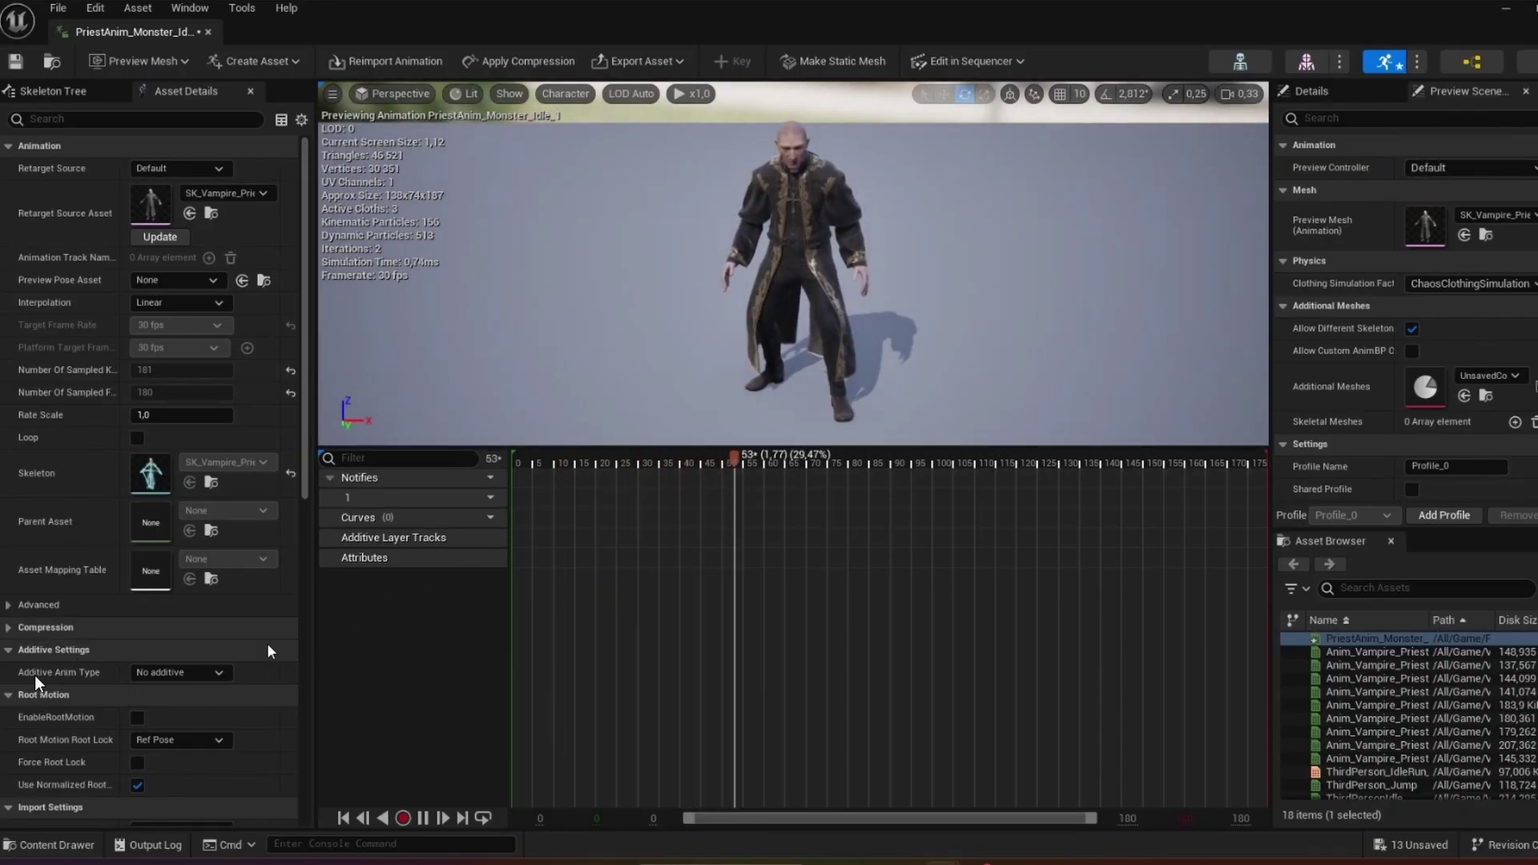
left_click(214, 672)
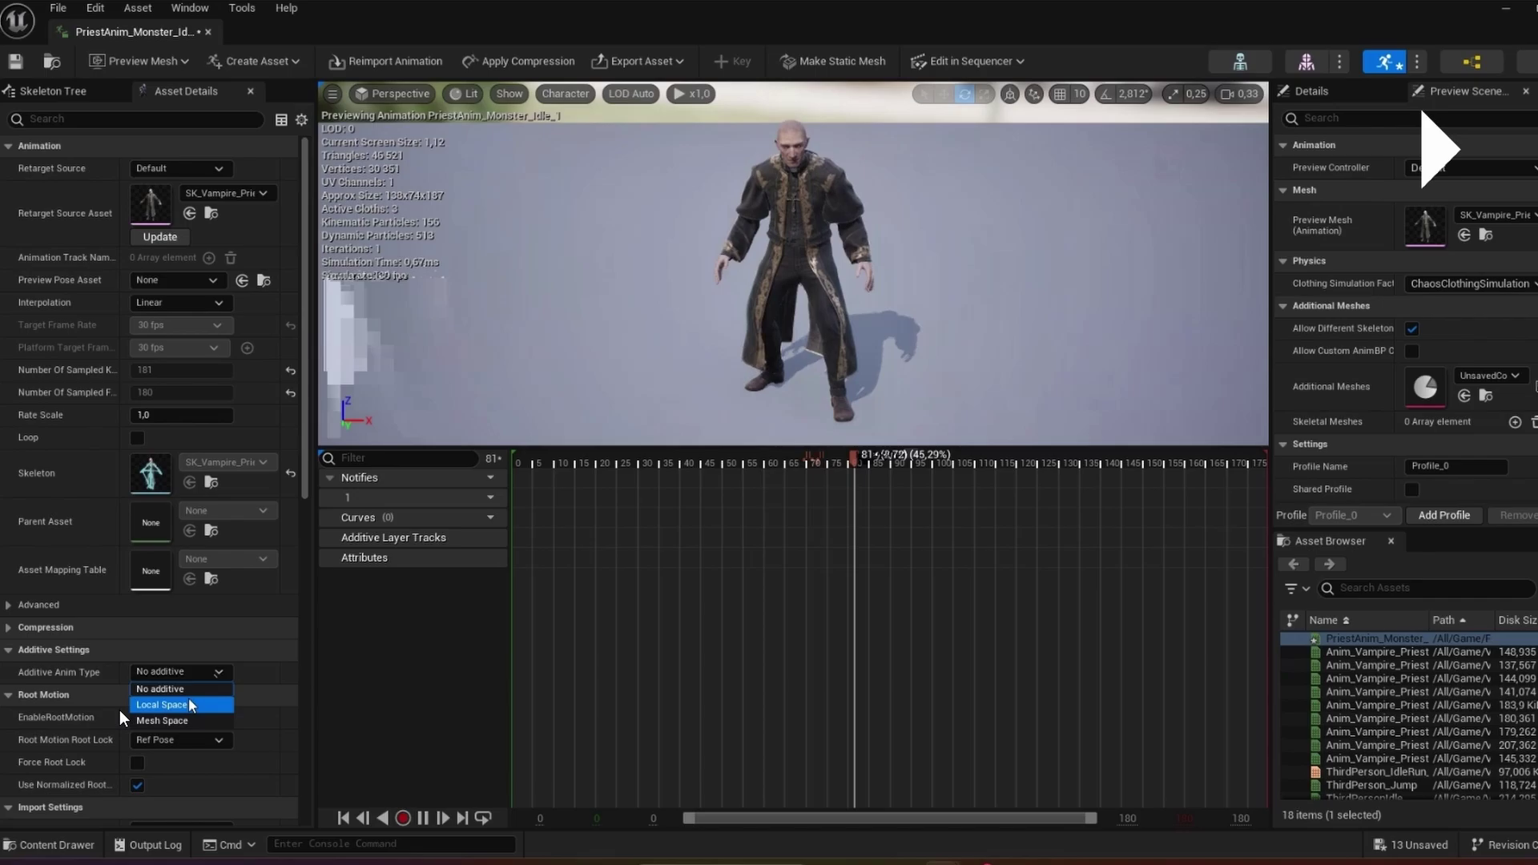
left_click(164, 698)
left_click(16, 61)
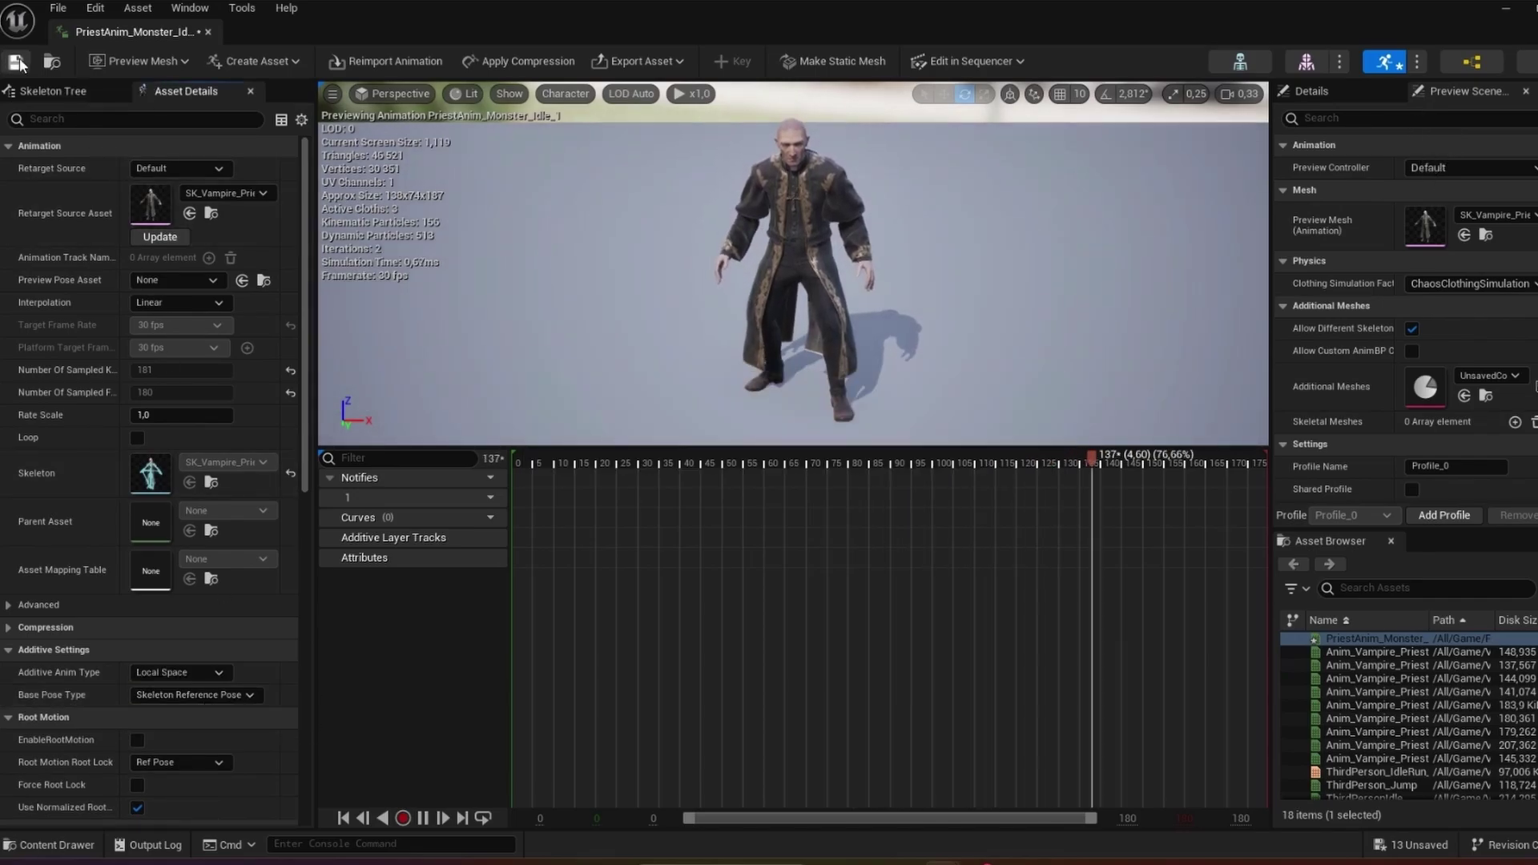
Step: In the Vampire_Priest folder, add a Cinematics > Level Sequence and name it Priest
left_click(208, 32)
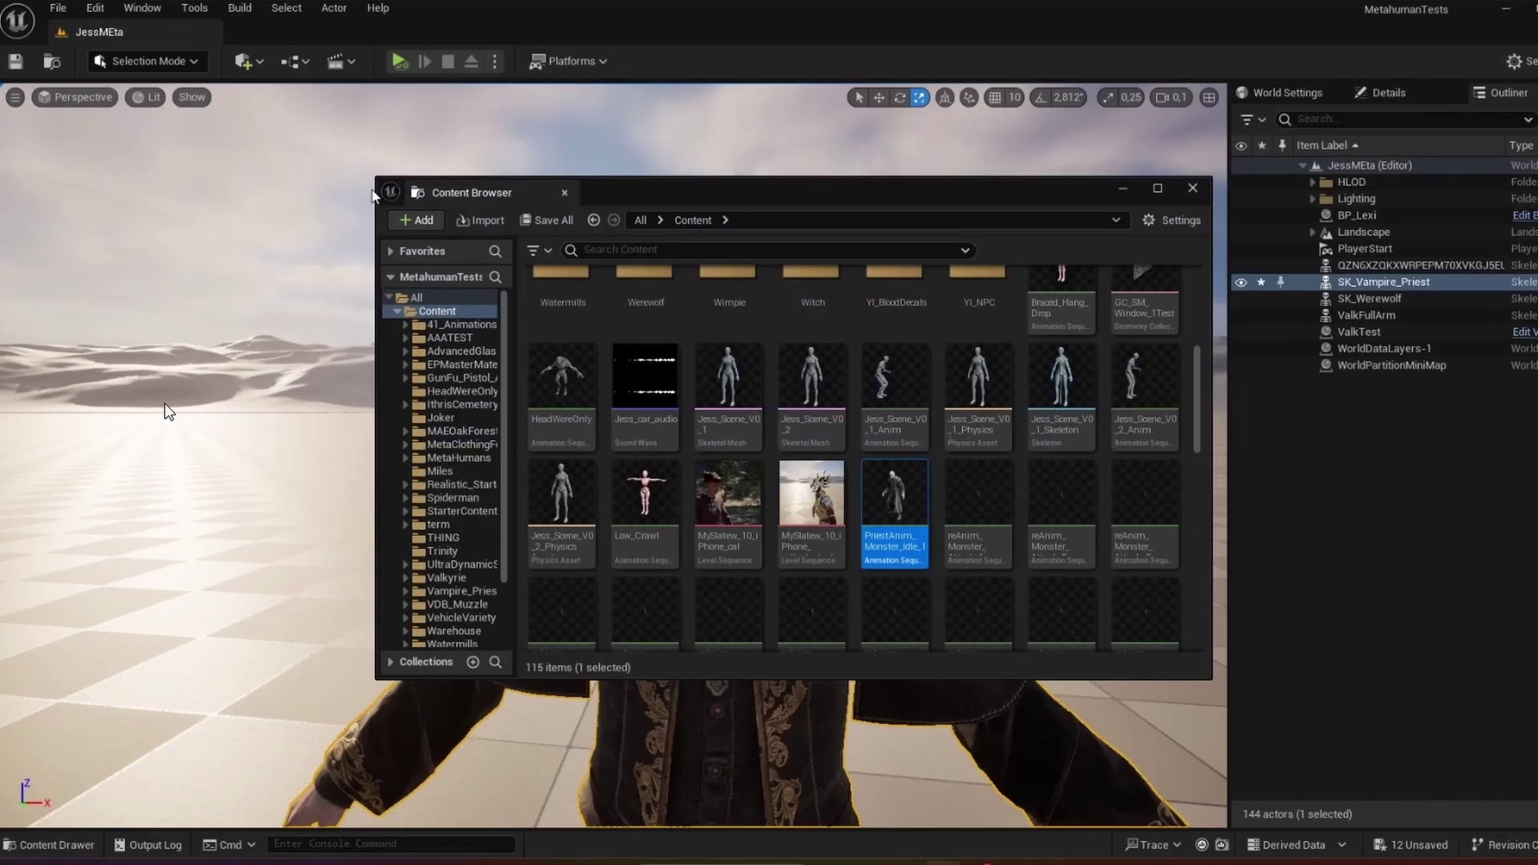
left_click(56, 849)
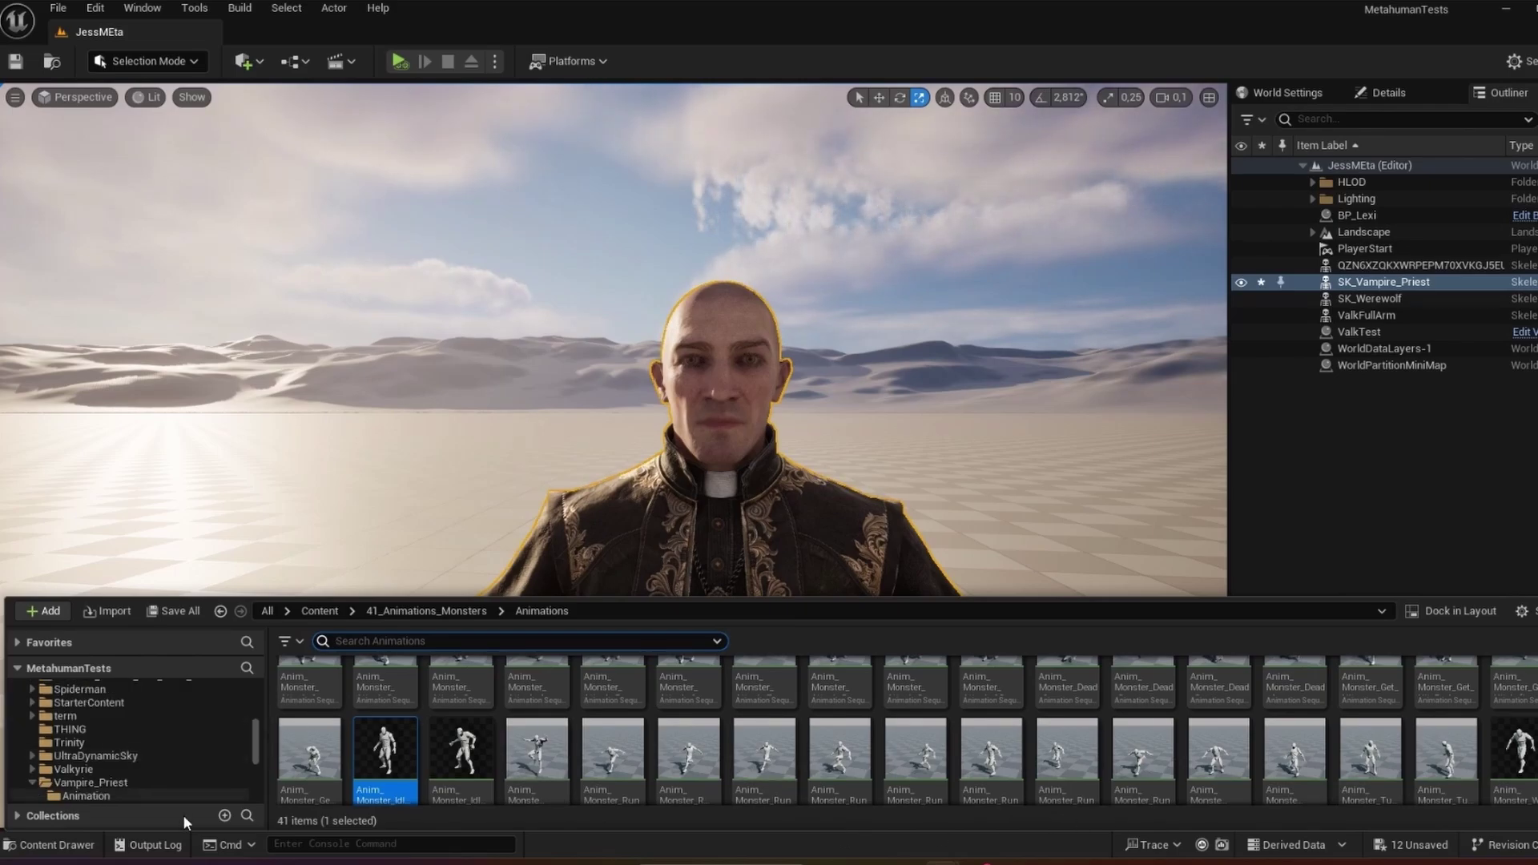
scroll(157, 780, "down", 5)
left_click(109, 729)
left_click(827, 775)
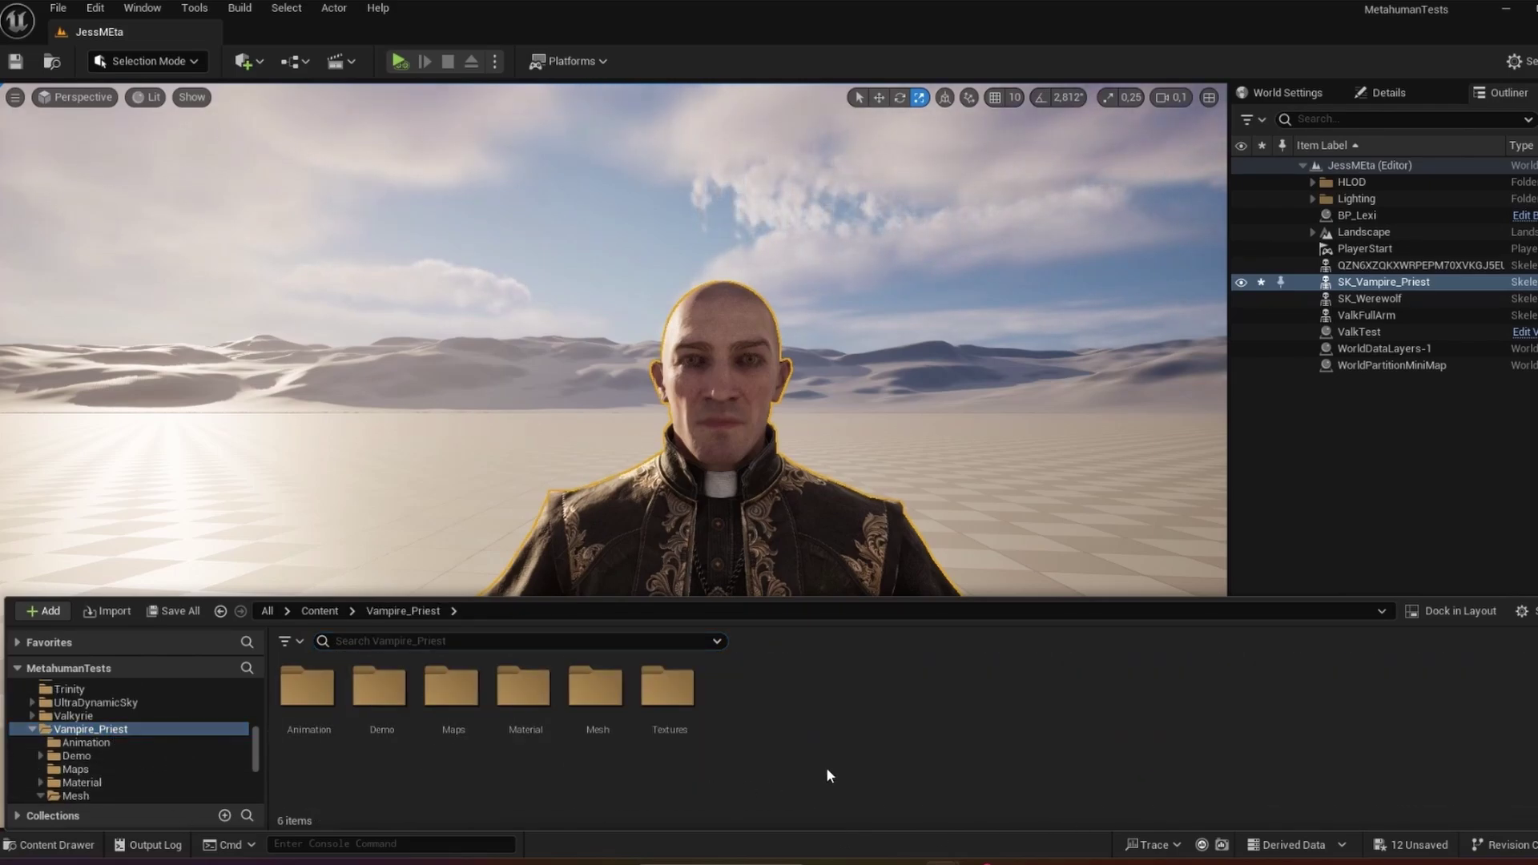
right_click(804, 739)
mouse_move(963, 441)
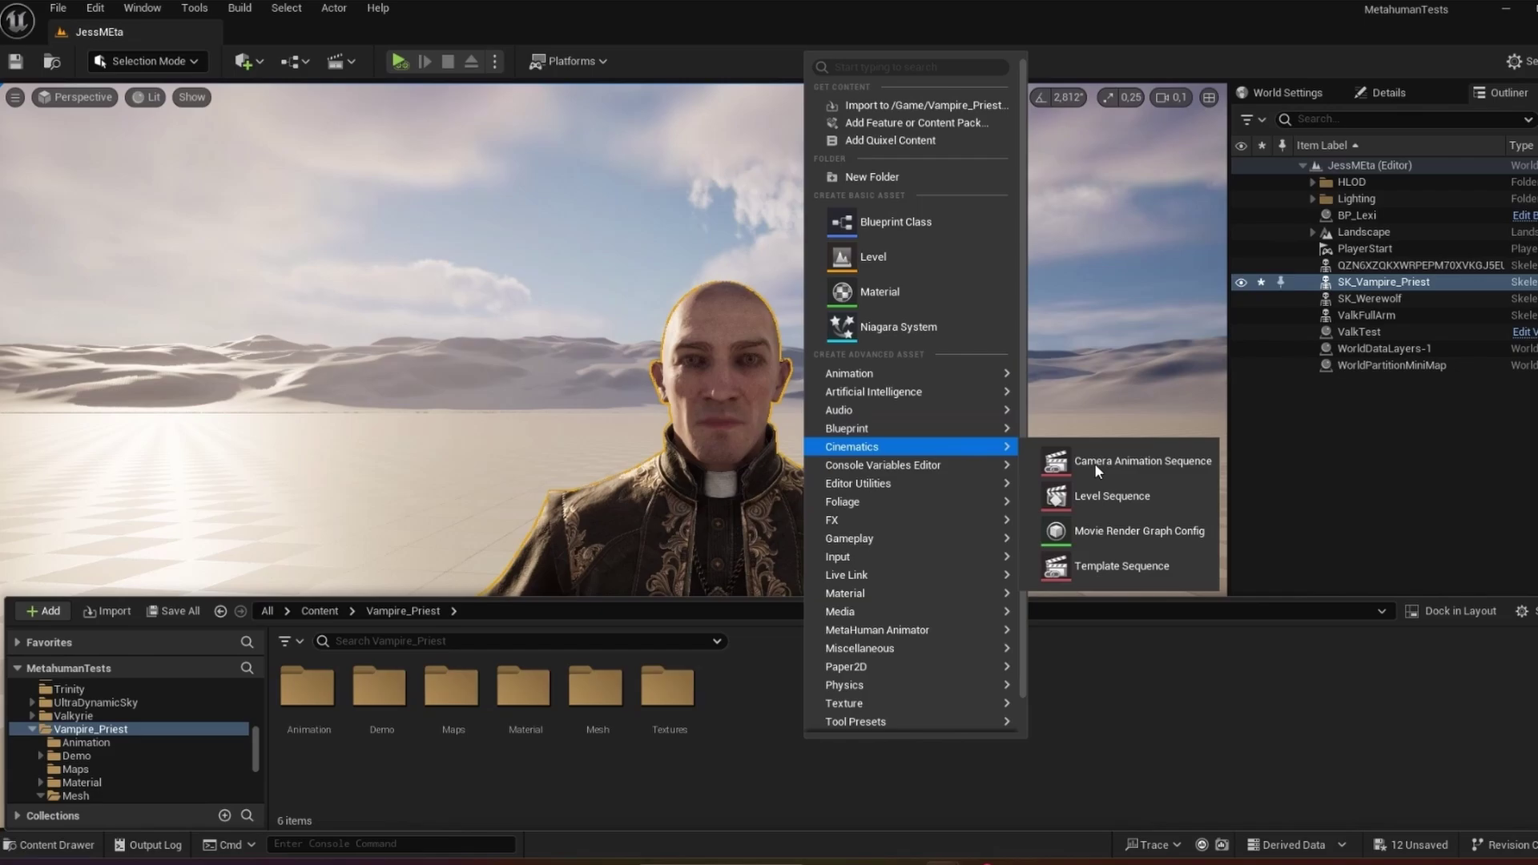
left_click(1135, 507)
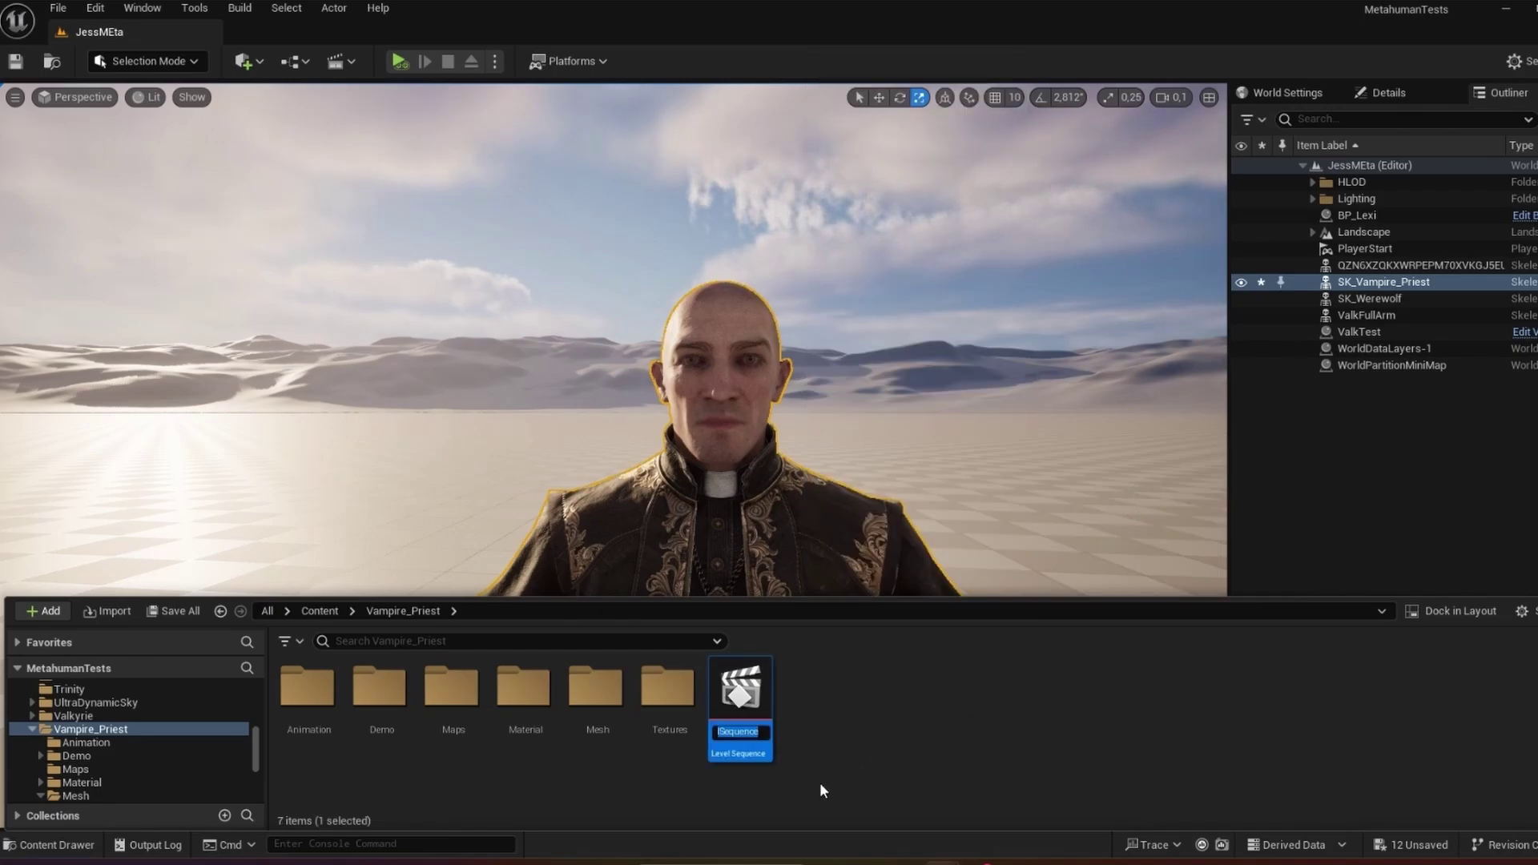
type("Priest")
key("Return")
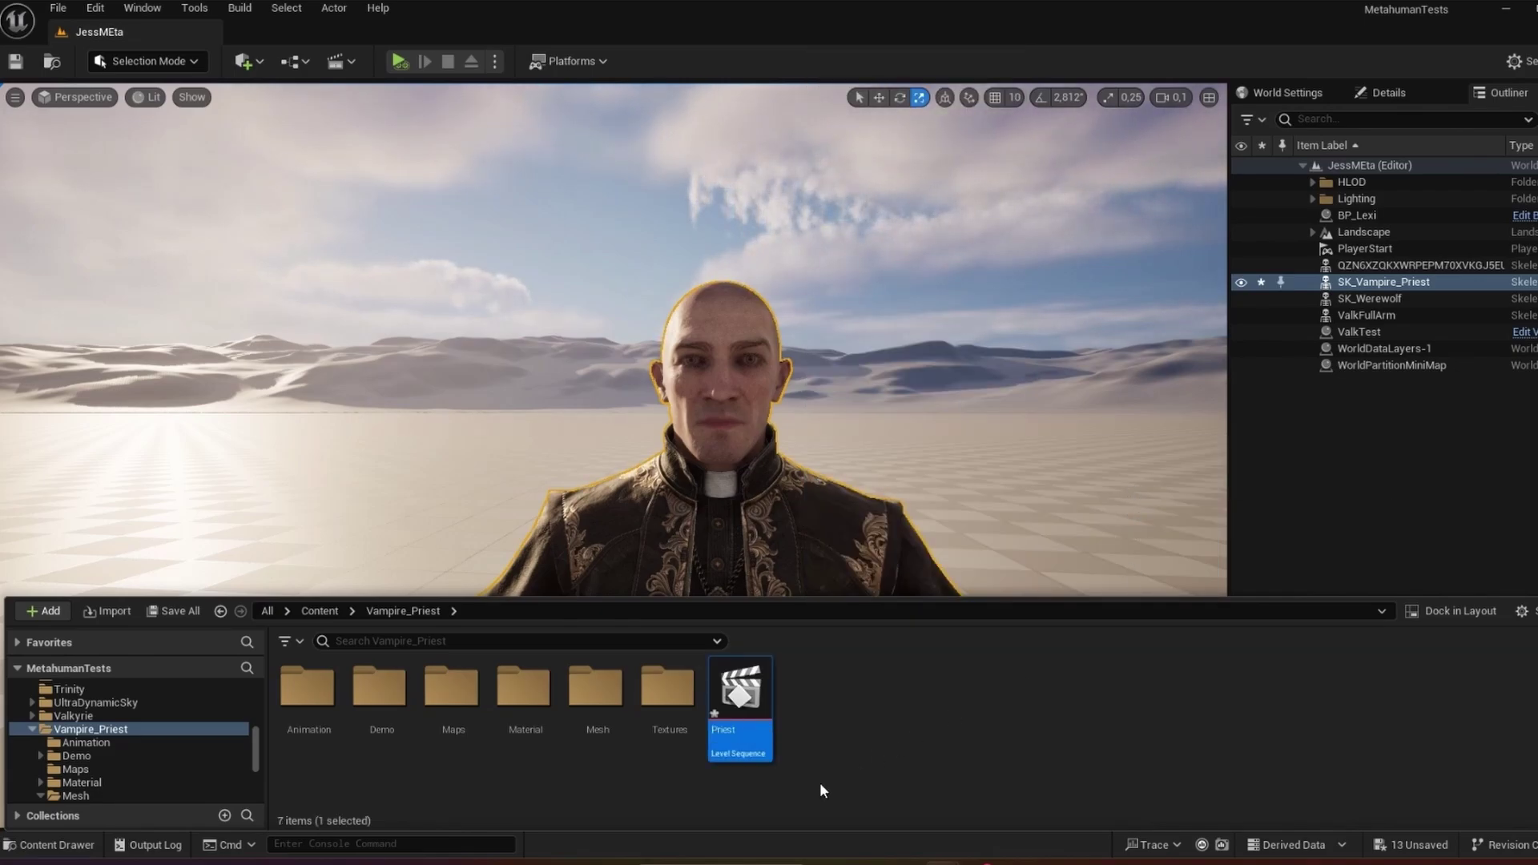
Step: Open Priest, add SK_Vampire_Priest from the Outliner, and assign VampirePriestHead to its Animation track
double_click(738, 710)
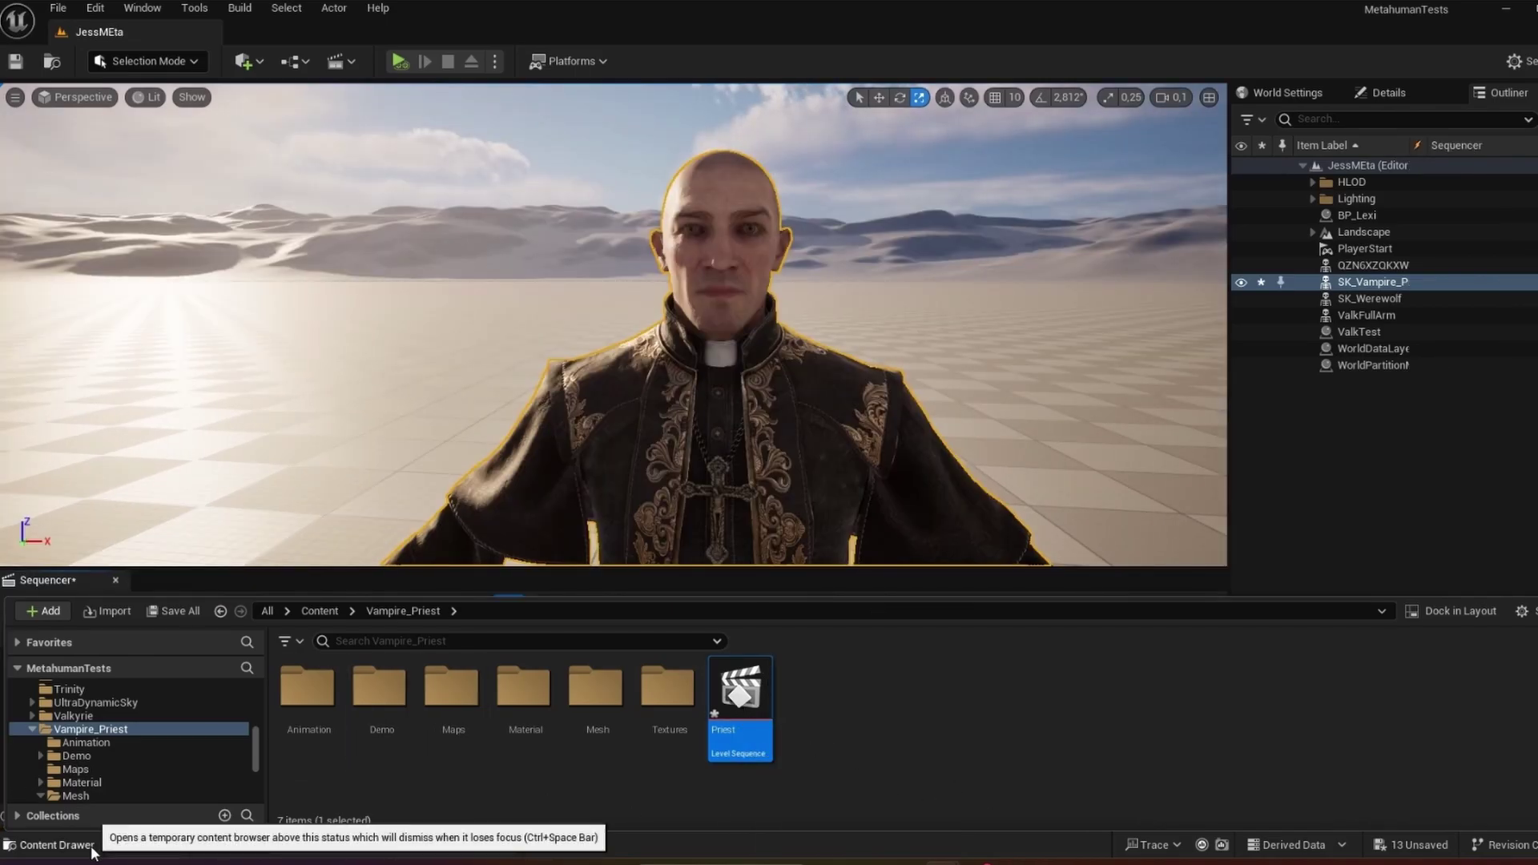
left_click(56, 845)
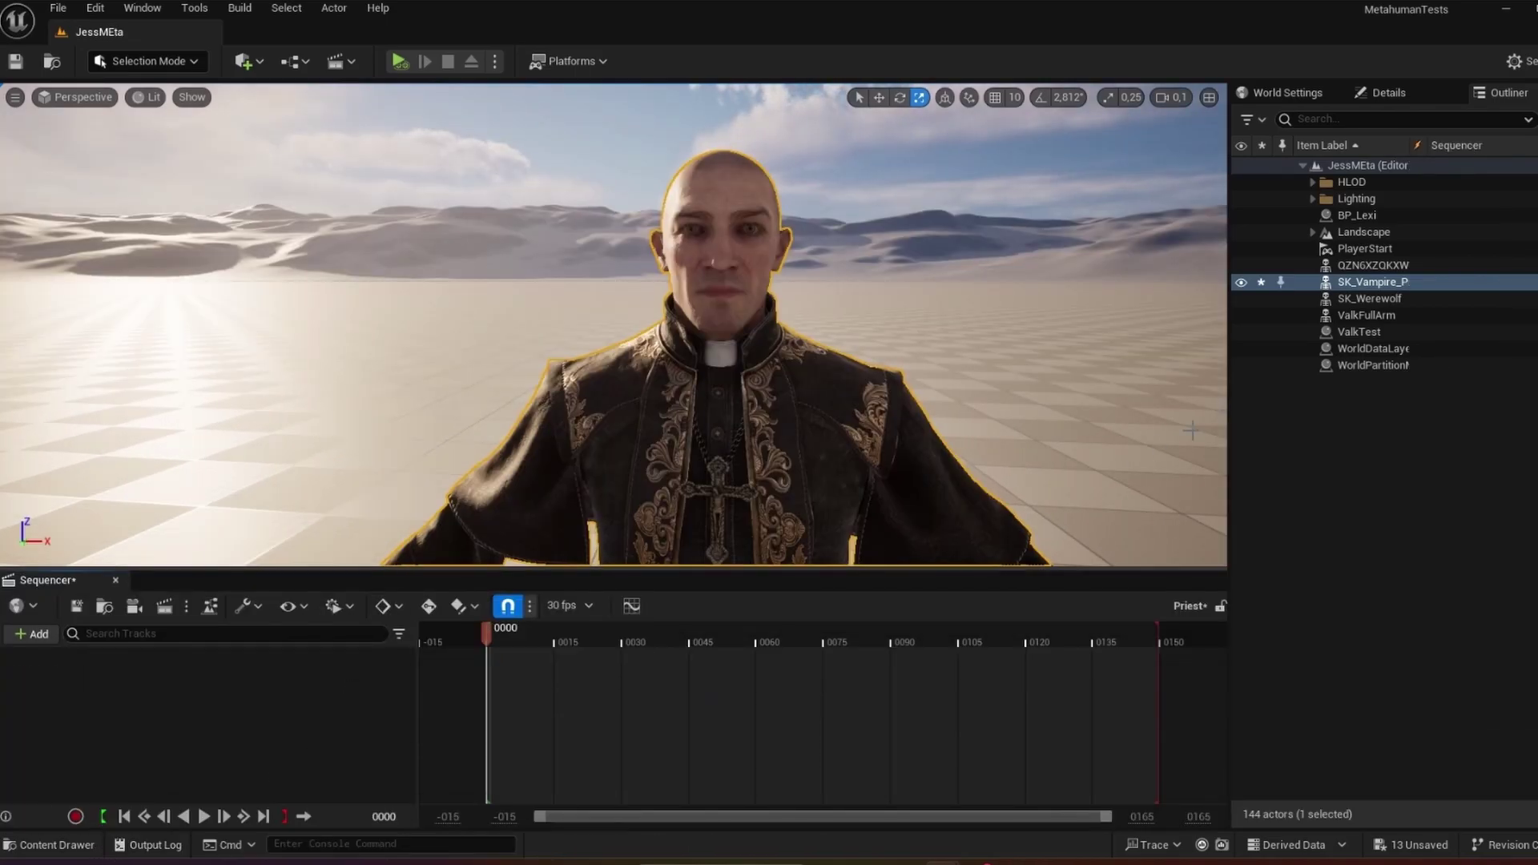
left_click_drag(1370, 281, 274, 690)
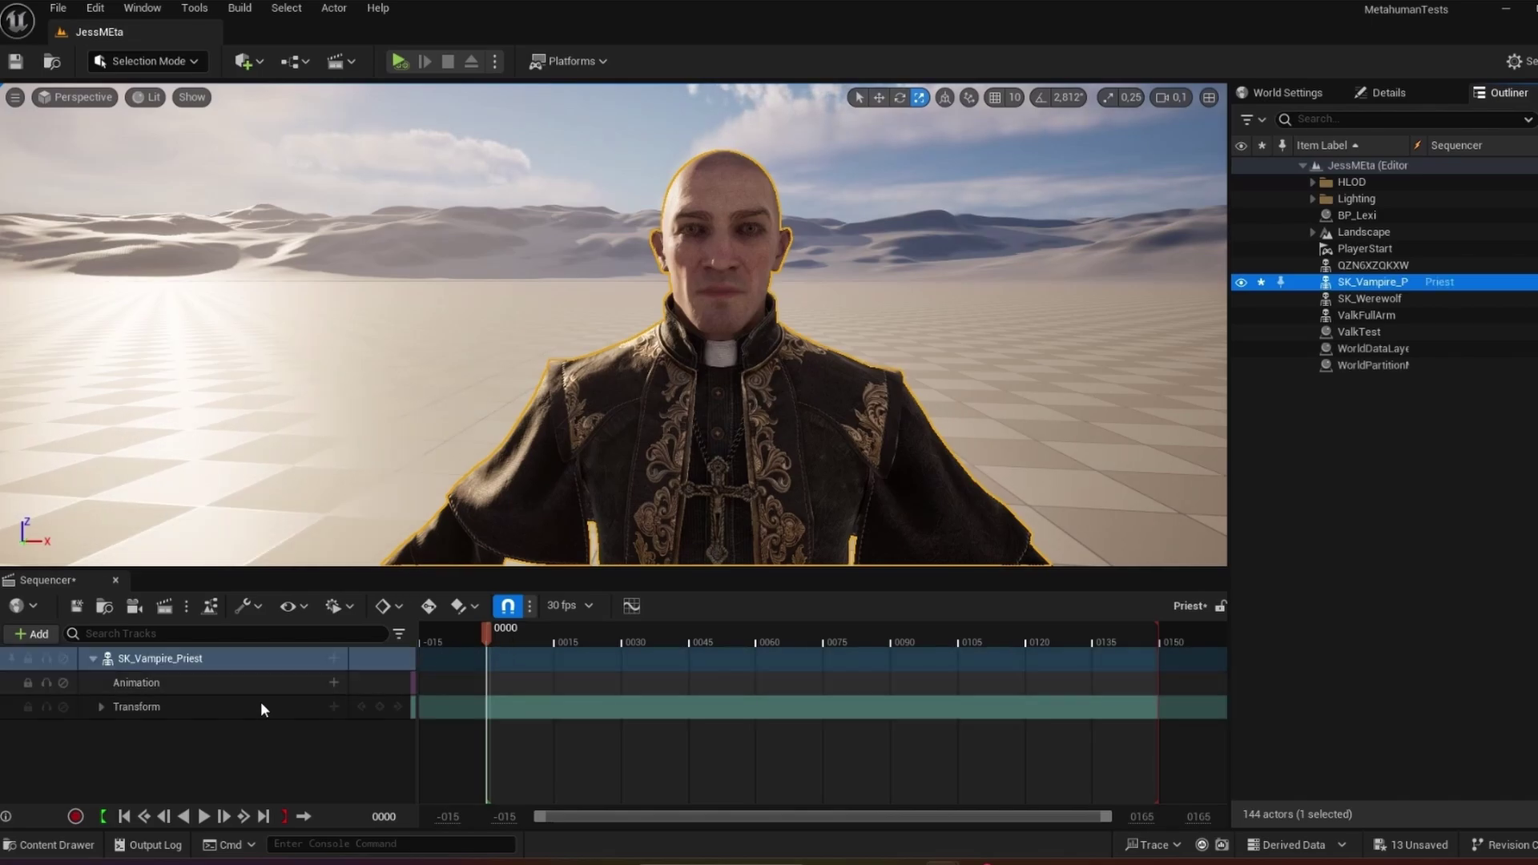
left_click(333, 682)
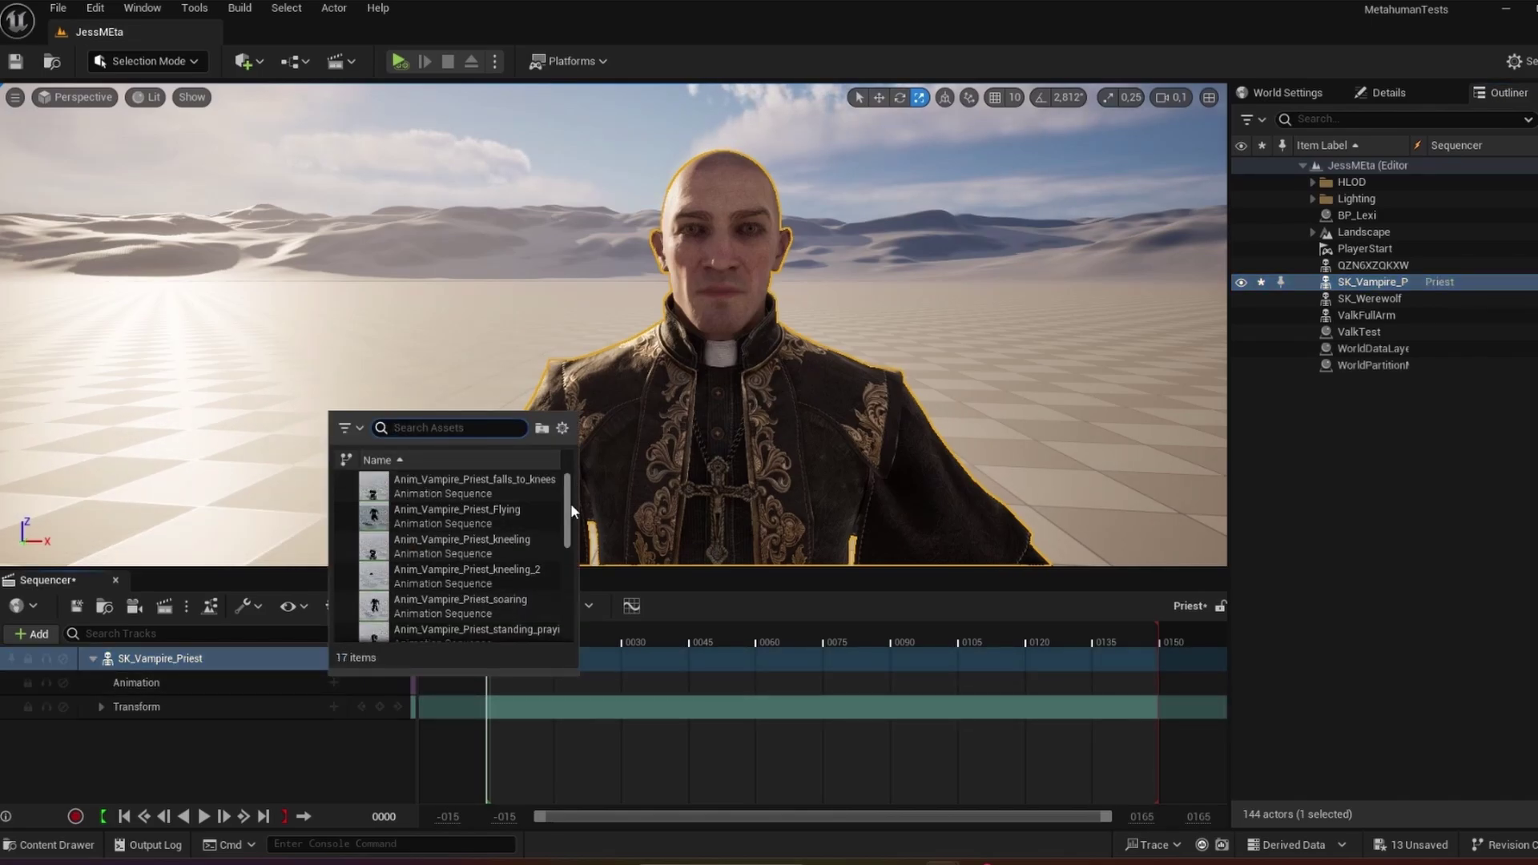
left_click_drag(571, 504, 792, 673)
left_click(513, 622)
Step: Scrub the sequence and shift the VampirePriestHead clip's start earlier
left_click_drag(1192, 817, 1257, 817)
left_click_drag(785, 817, 1211, 838)
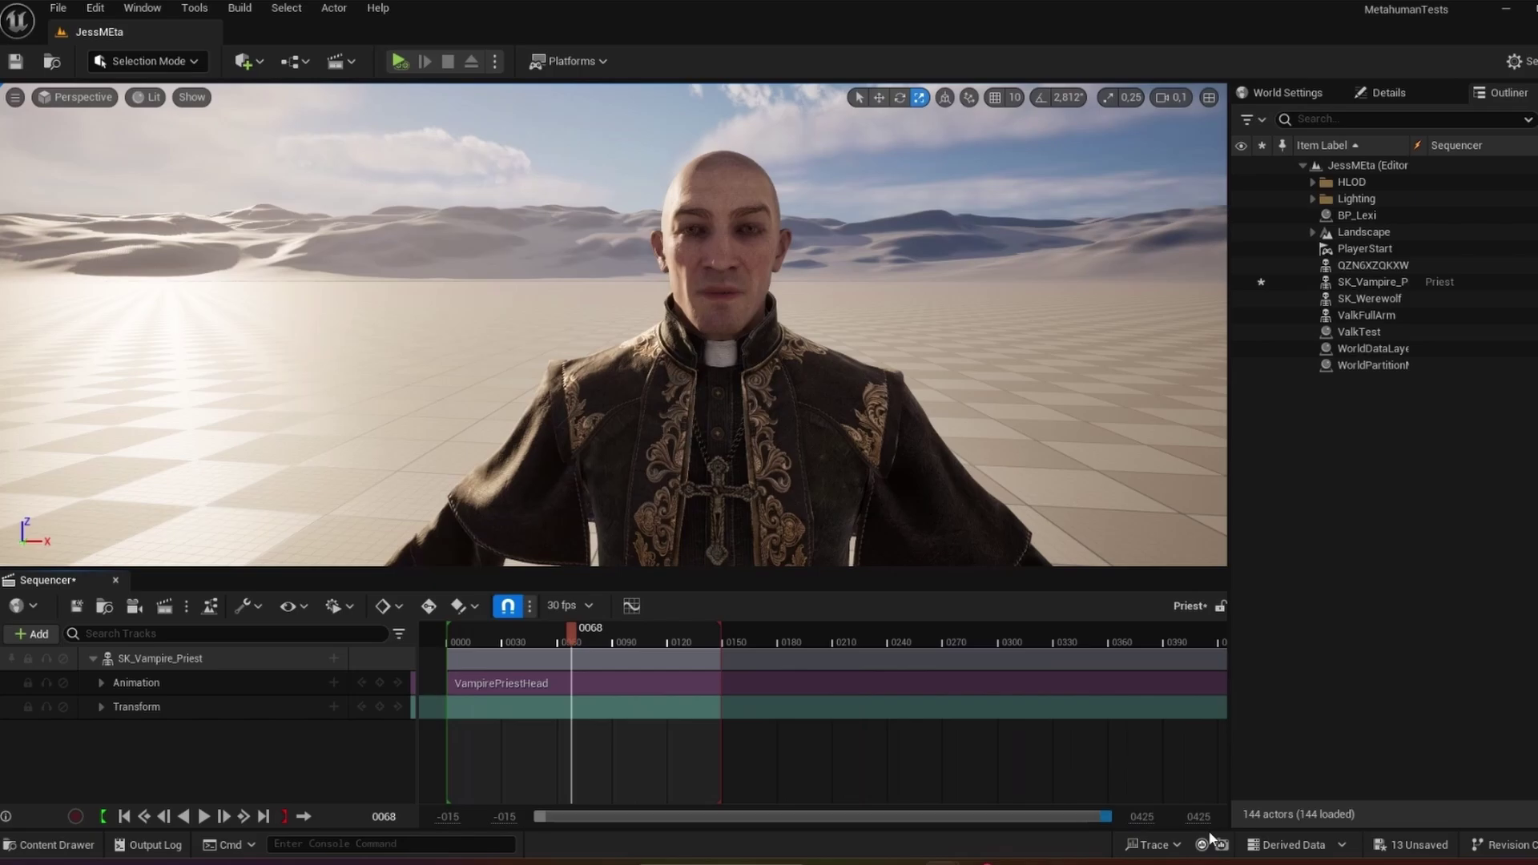
left_click_drag(1102, 816, 1213, 833)
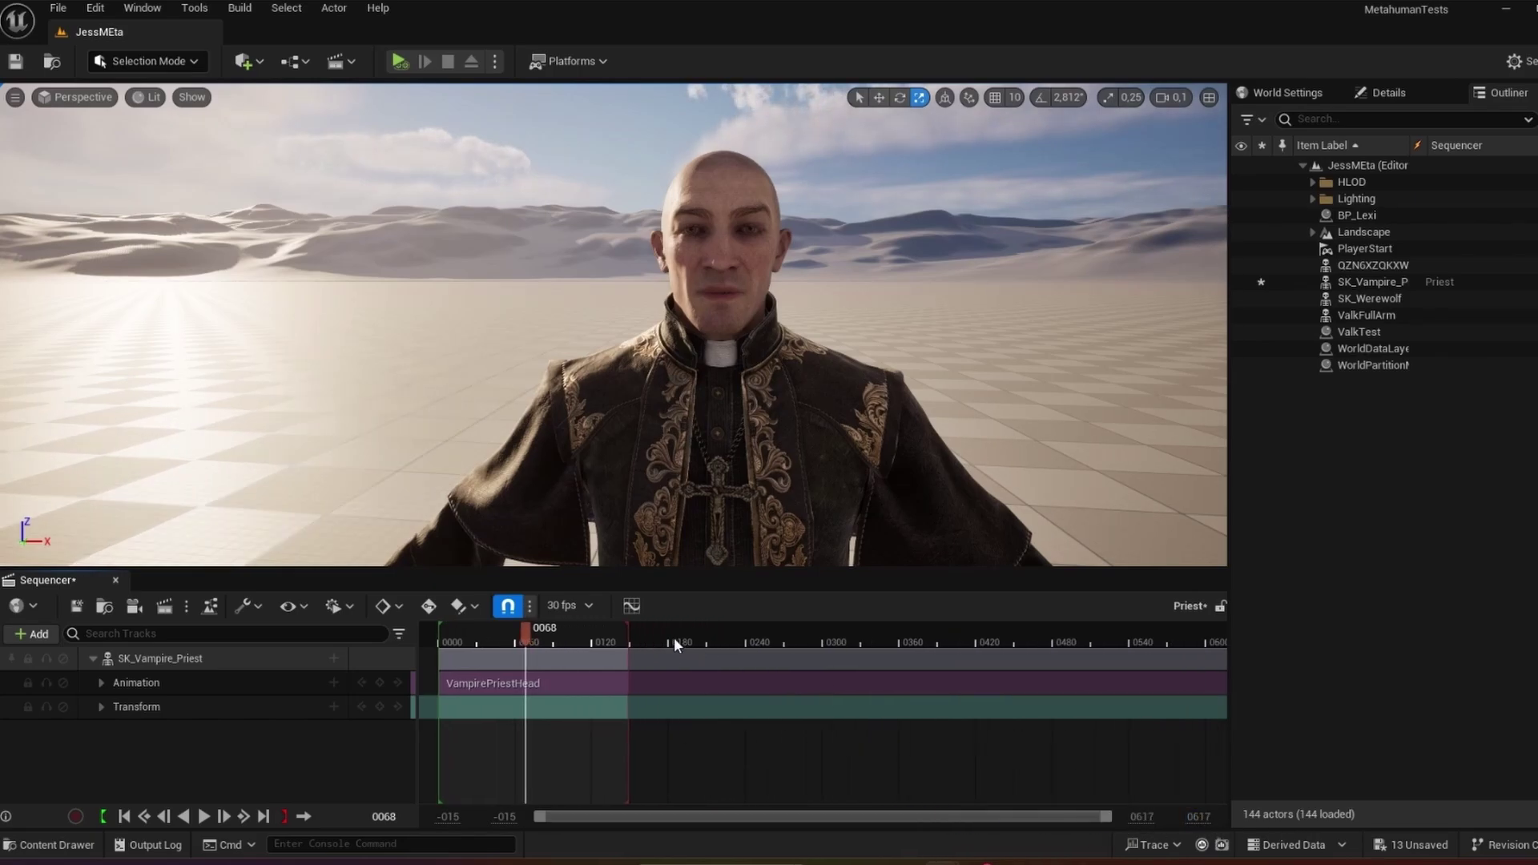
left_click_drag(675, 637, 918, 641)
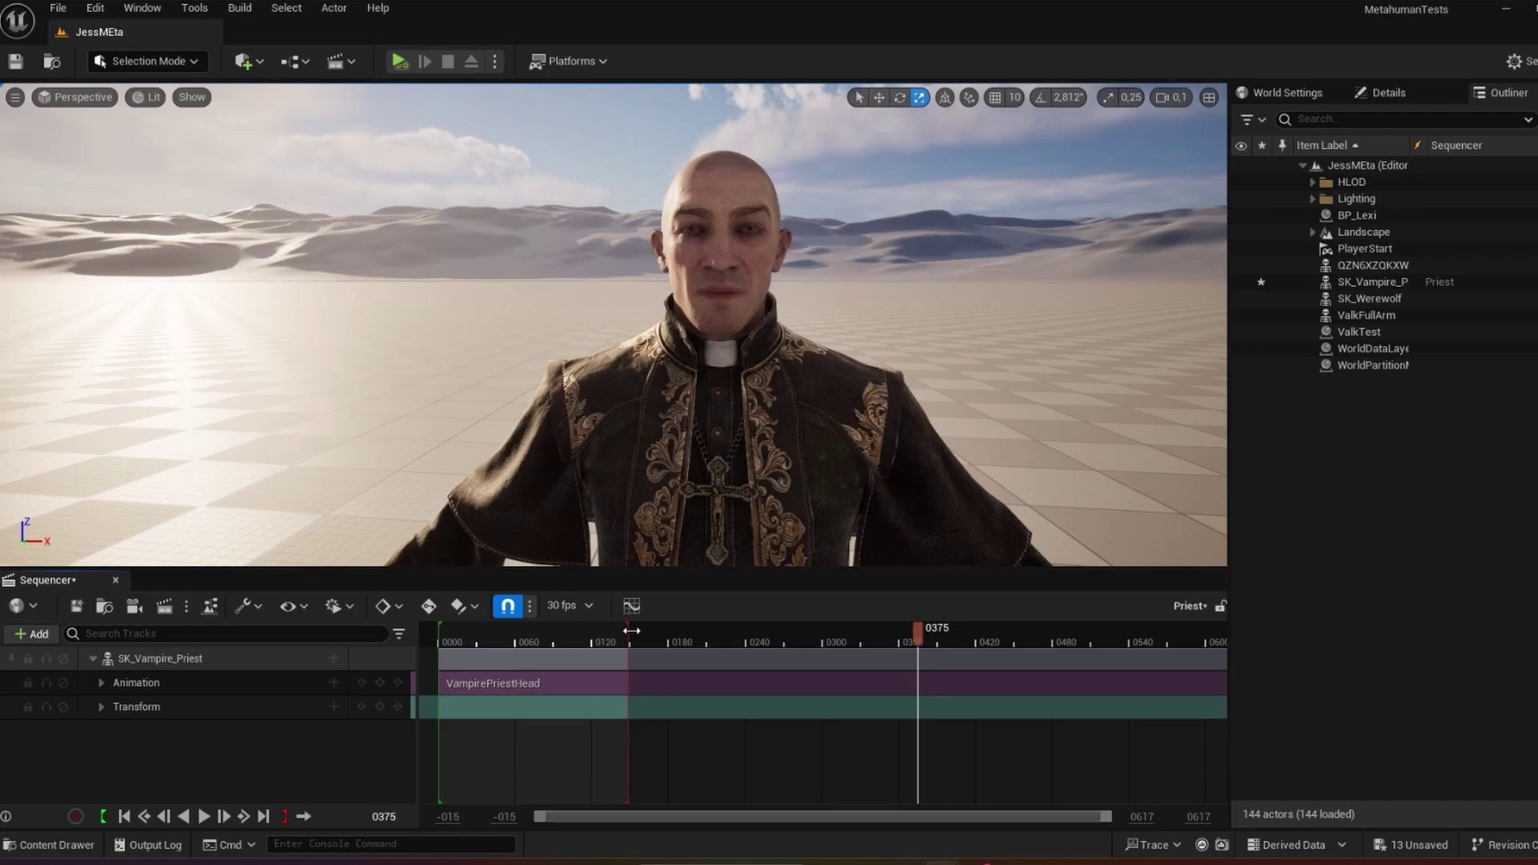
mouse_move(631, 631)
left_mouse_down()
mouse_move(985, 669)
mouse_move(997, 641)
left_mouse_up()
left_click_drag(517, 643, 1015, 665)
left_click_drag(442, 659, 671, 637)
left_click_drag(445, 669, 543, 628)
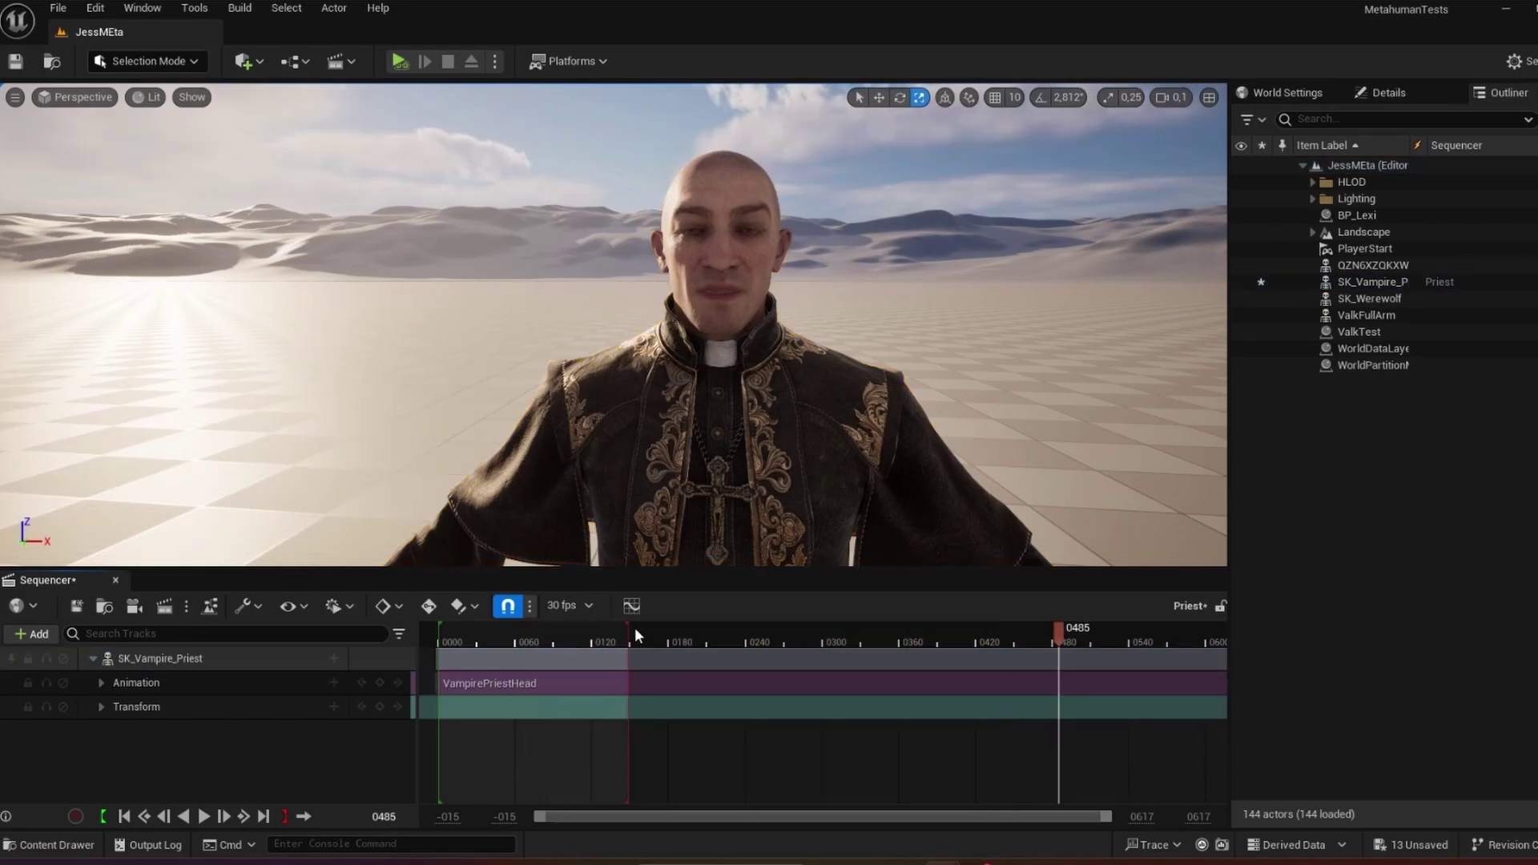
Step: Set the playback range from about frame 400 to about frame 1150
left_click_drag(634, 677, 1186, 671)
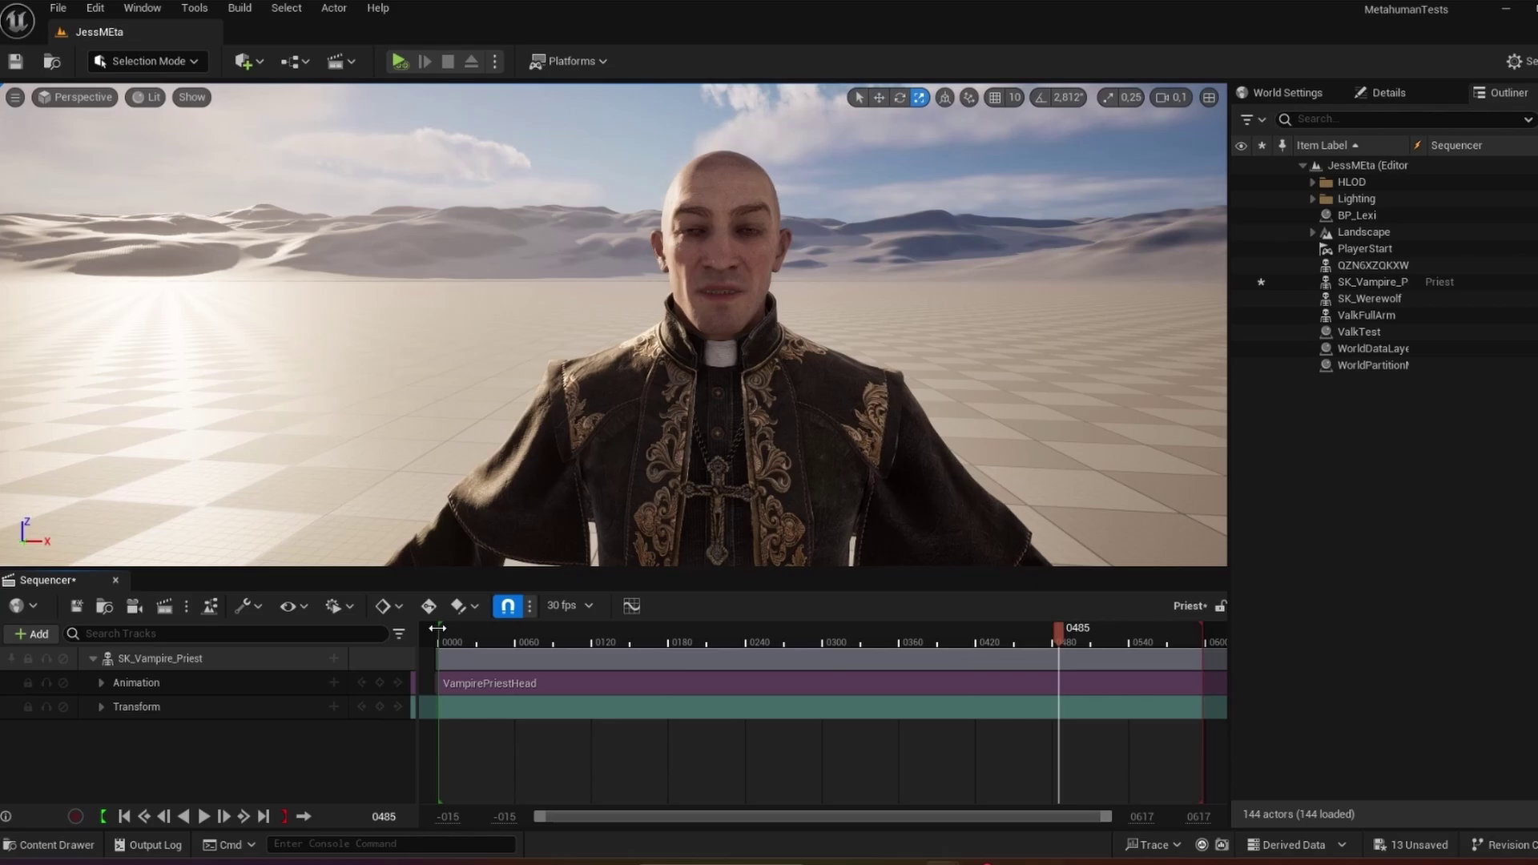
left_click_drag(435, 627, 946, 627)
left_click_drag(1141, 816, 1362, 816)
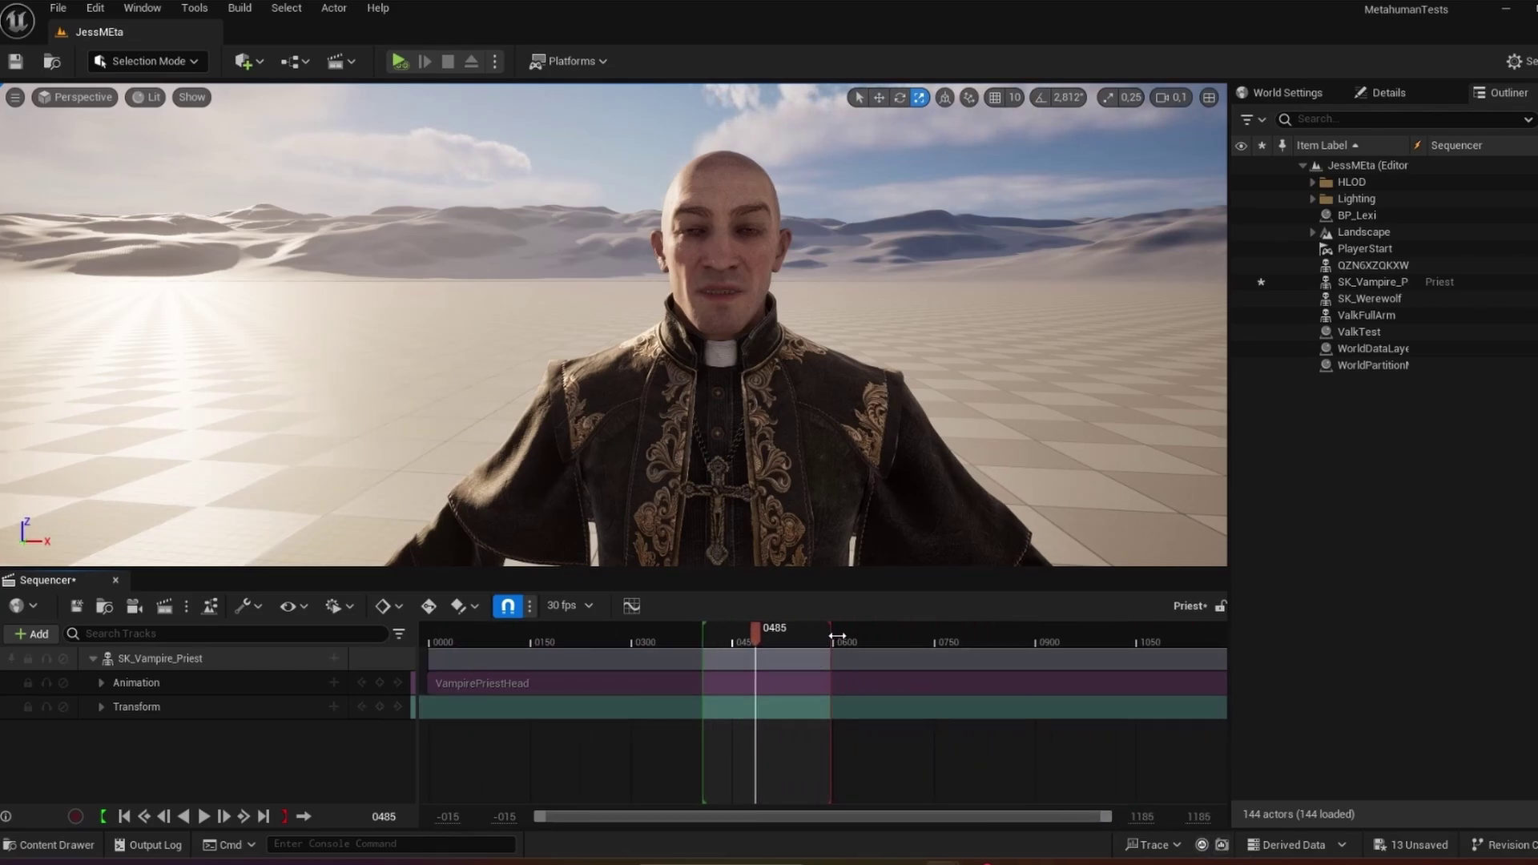
left_click_drag(827, 669, 1203, 670)
mouse_move(761, 629)
left_mouse_down()
mouse_move(933, 633)
mouse_move(748, 639)
left_mouse_up()
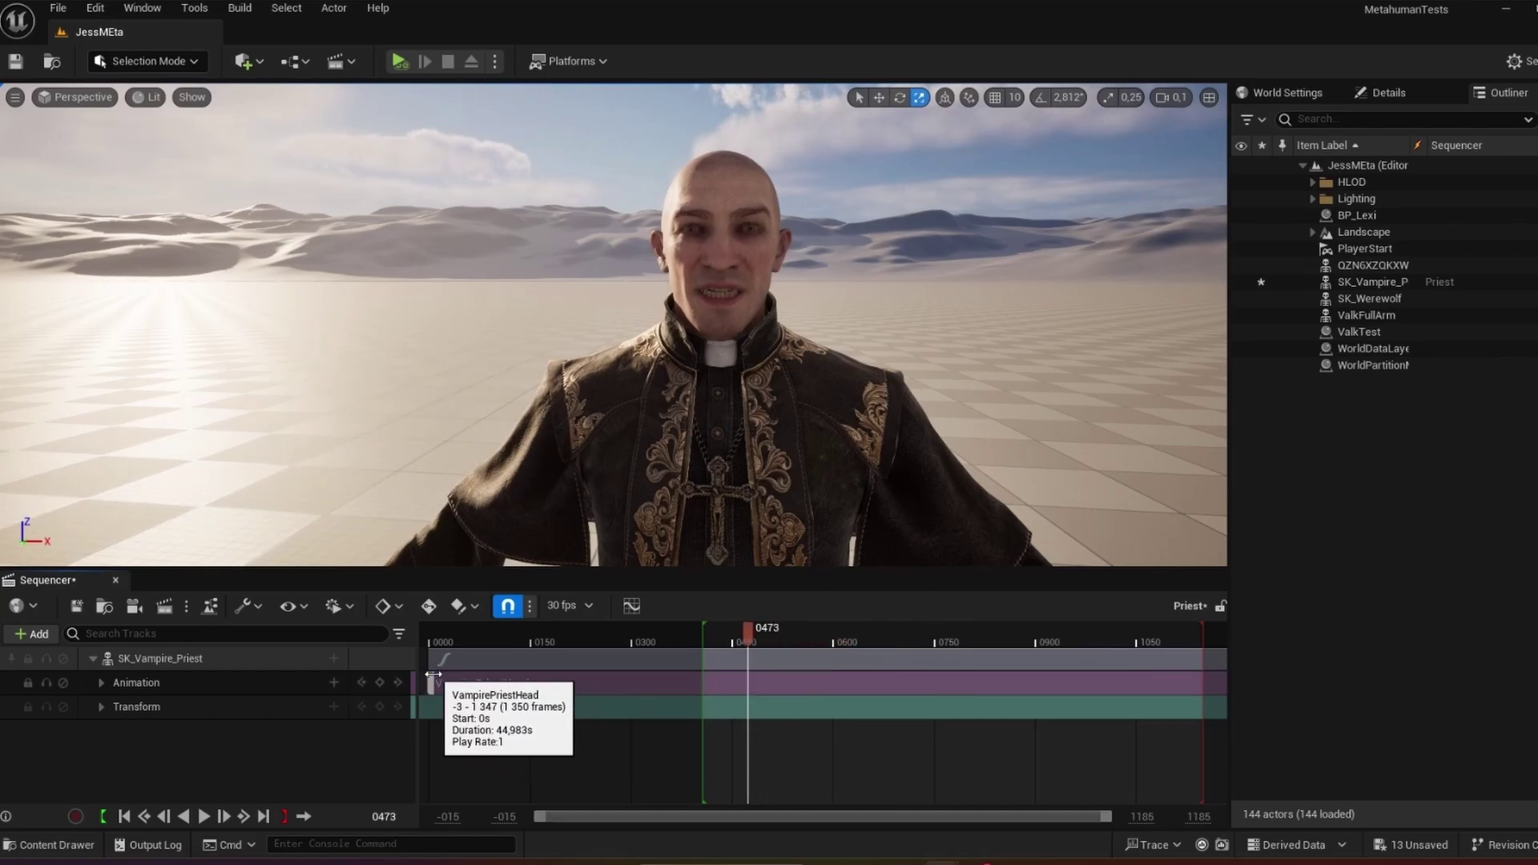
Step: Add PriestAnim_Monster_Idle_1 as a second Animation track on SK_Vampire_Priest and scrub to preview the pose
left_click(335, 660)
mouse_move(394, 426)
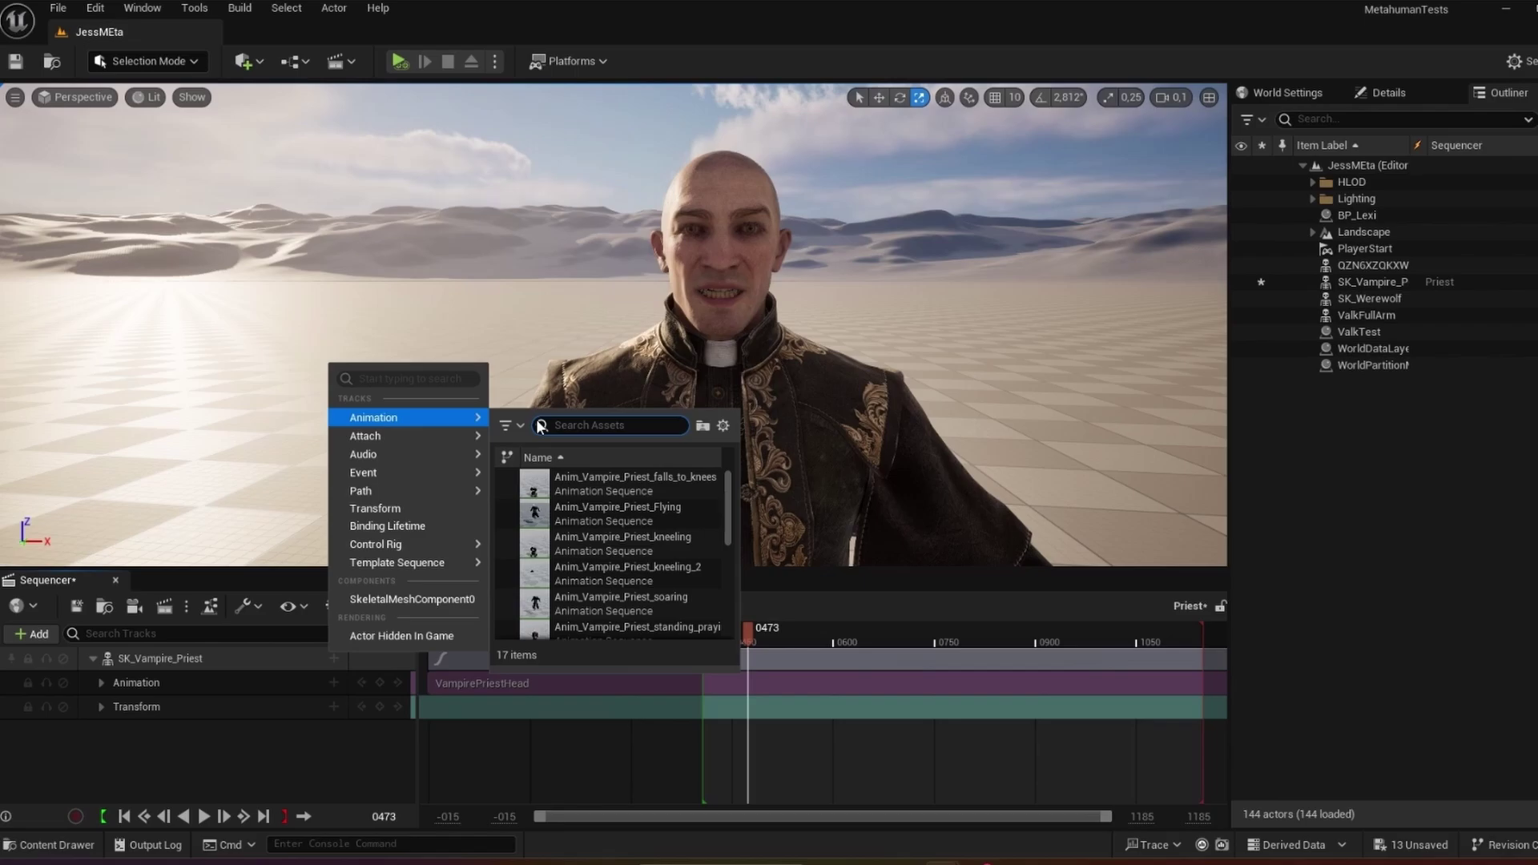
type("idle")
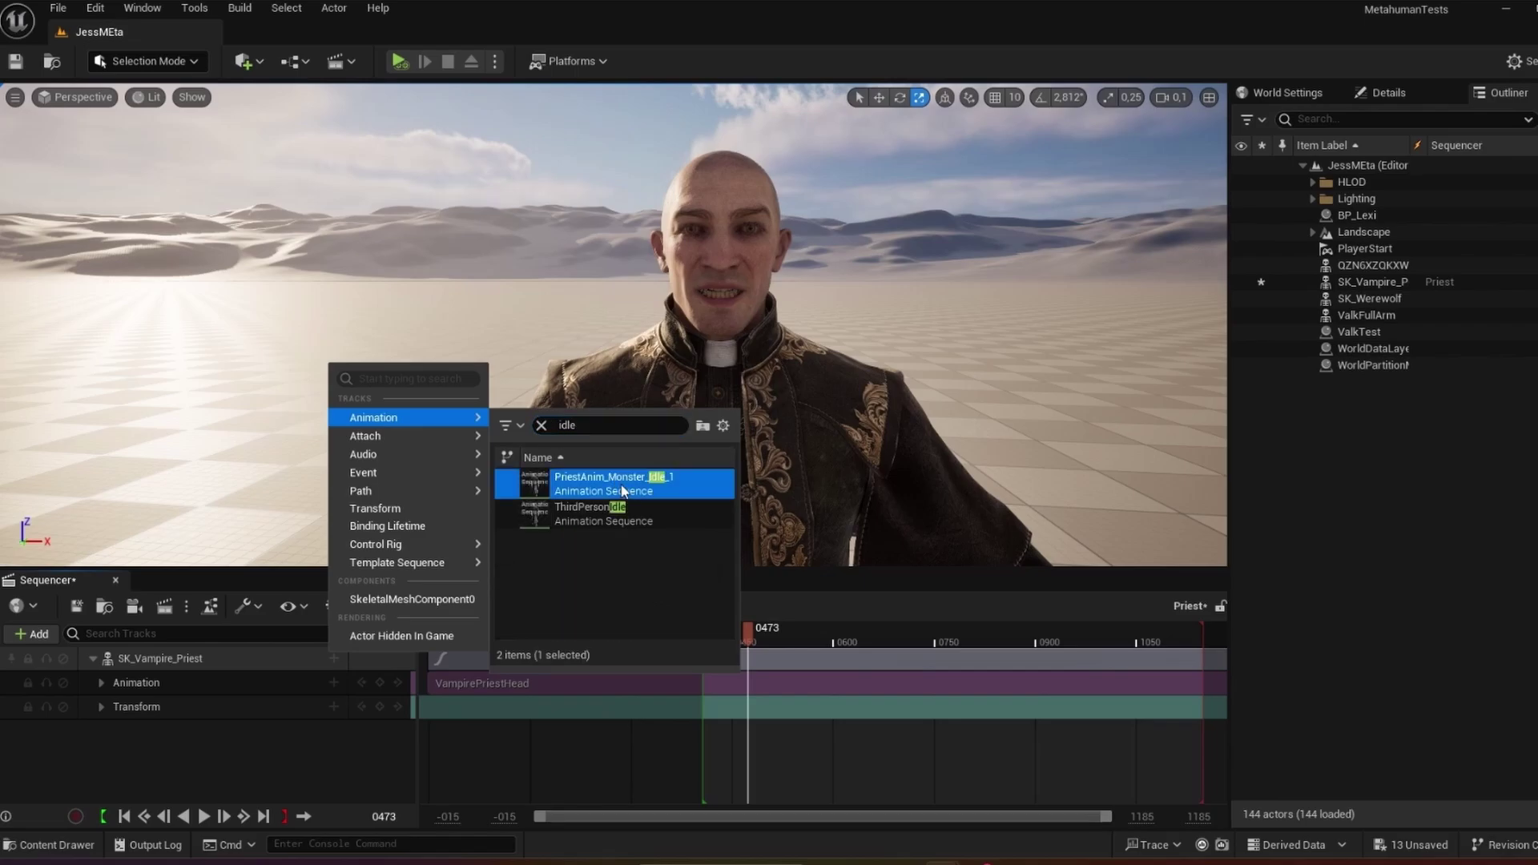
left_click(609, 483)
left_click_drag(752, 628, 1171, 681)
Step: Play the sequence from about frame 510 to watch idle body and facial animation together
left_click(759, 636)
key("space")
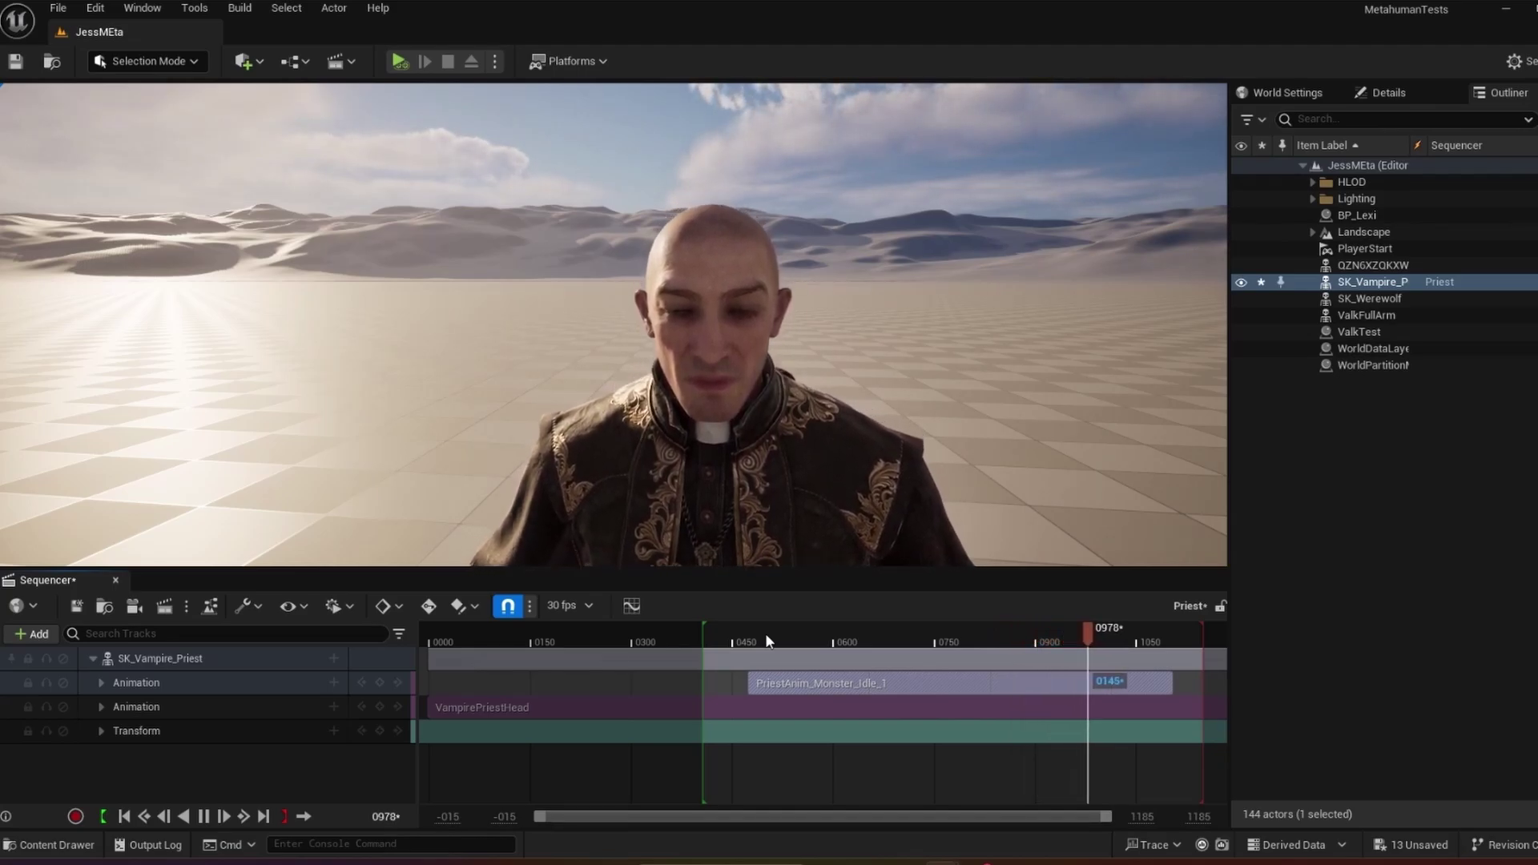
key("space")
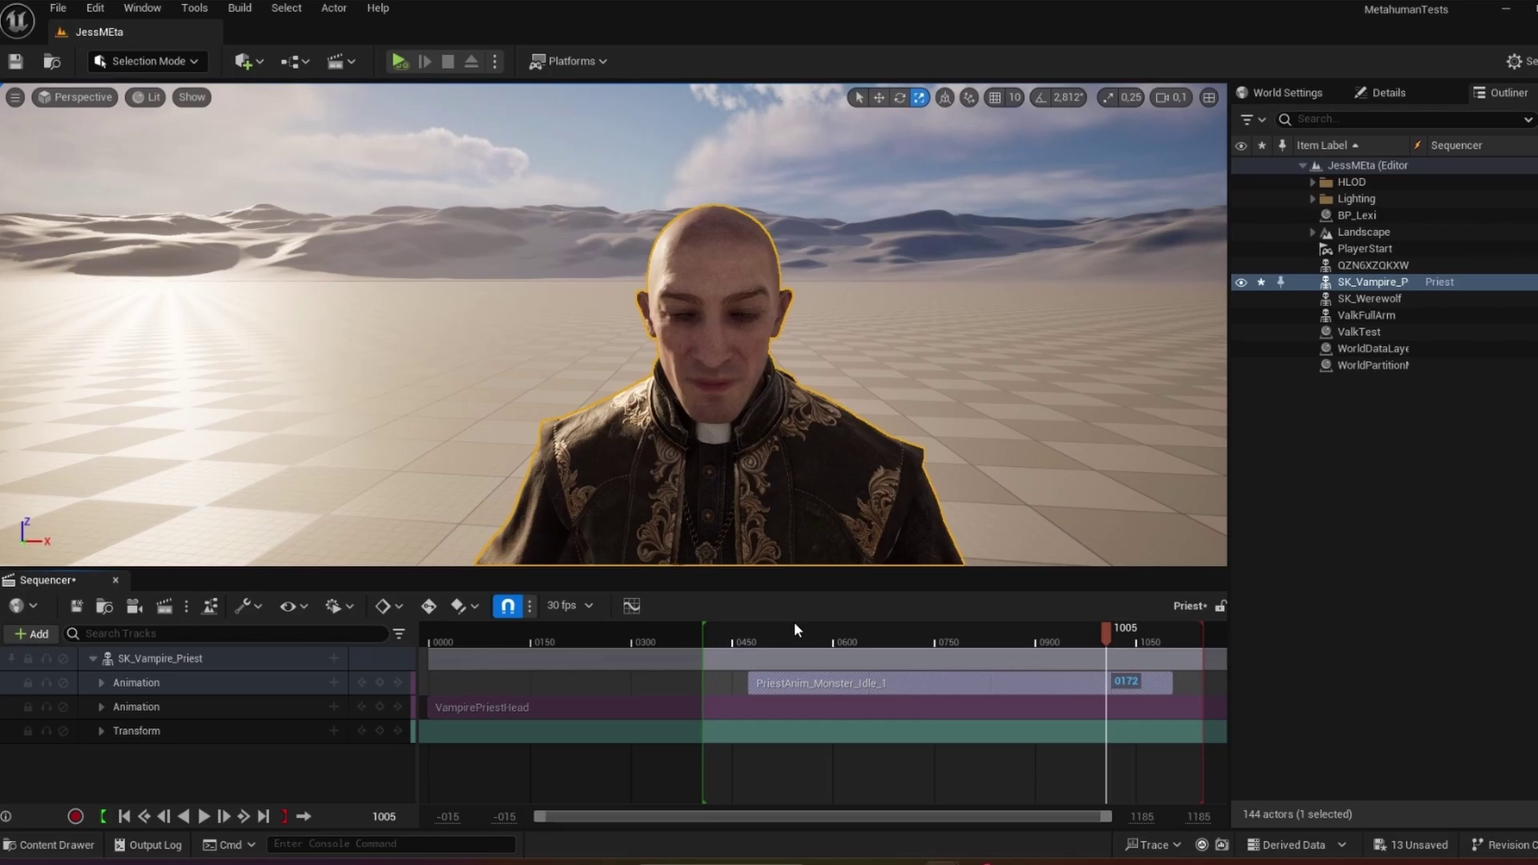
left_click_drag(749, 626, 757, 629)
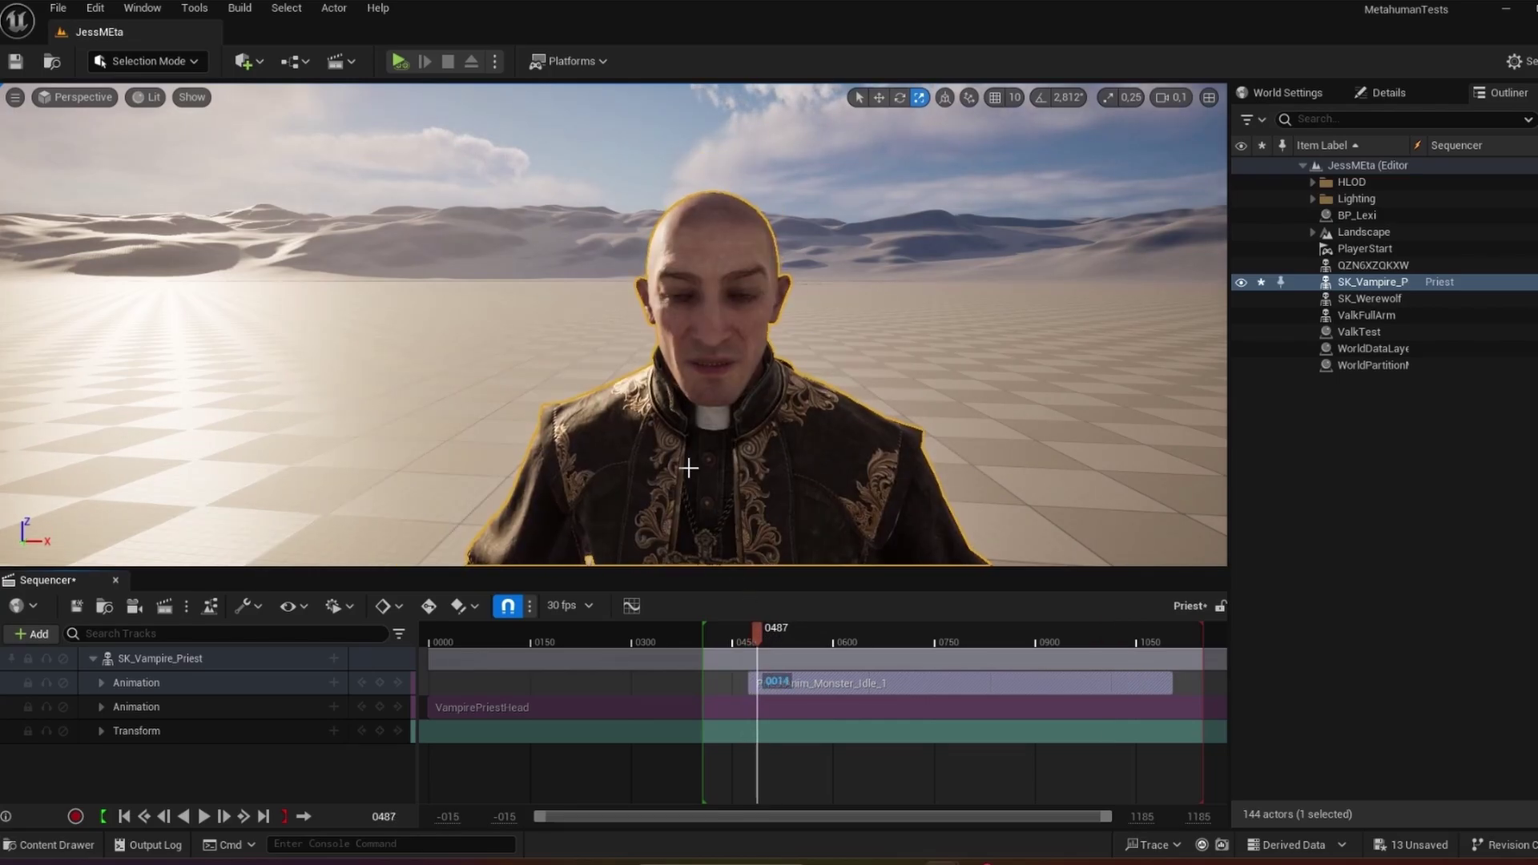
mouse_move(689, 468)
right_mouse_down()
mouse_move(708, 470)
mouse_move(690, 468)
right_mouse_up()
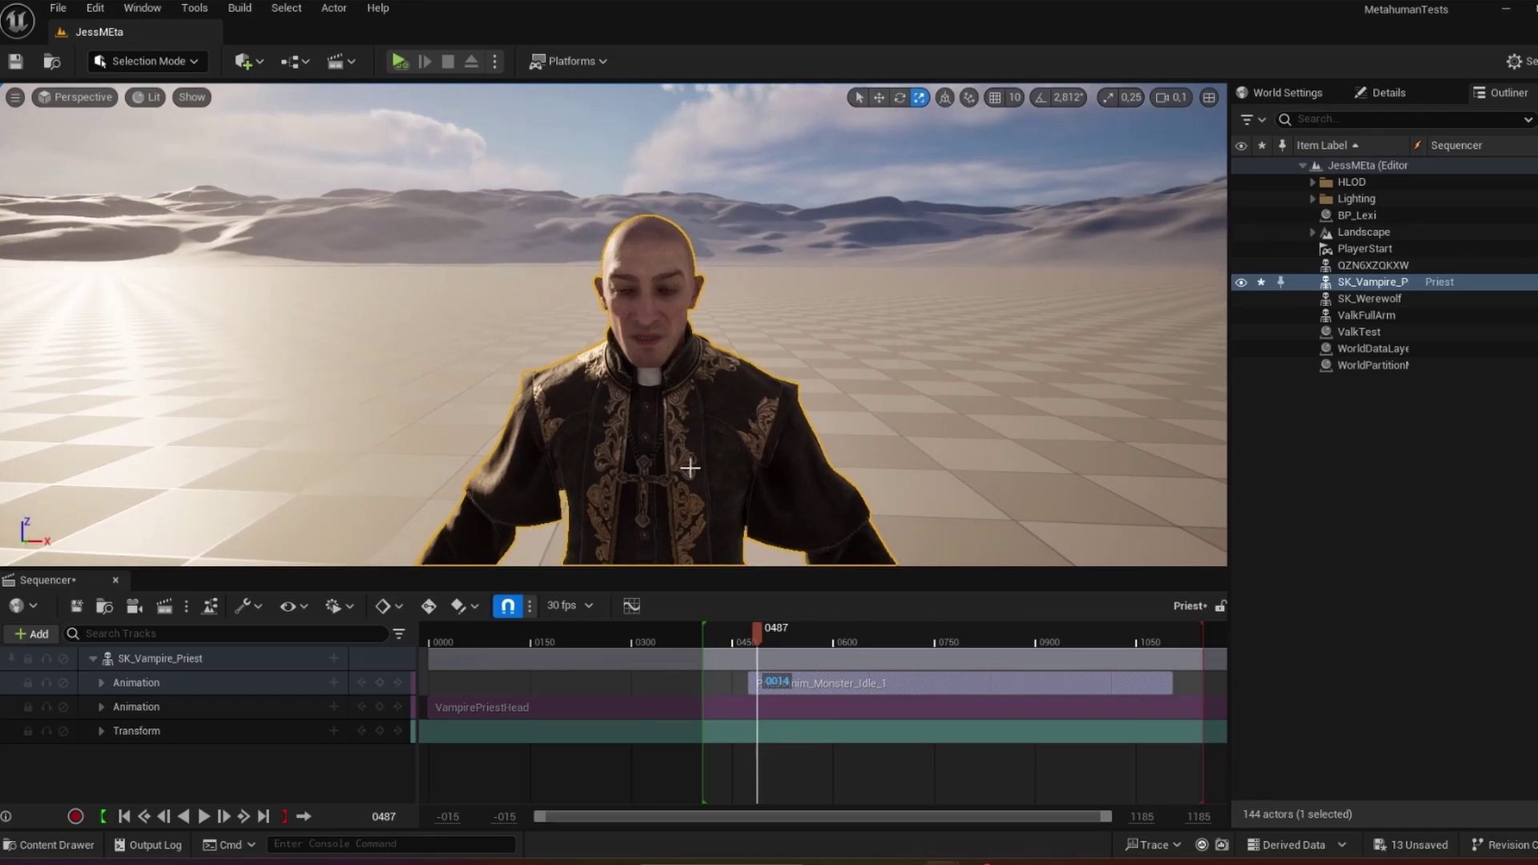
Step: Browse the Vampire_Priest Material/Body and Mesh/Separated Mesh folders in the Content Drawer
left_click(88, 843)
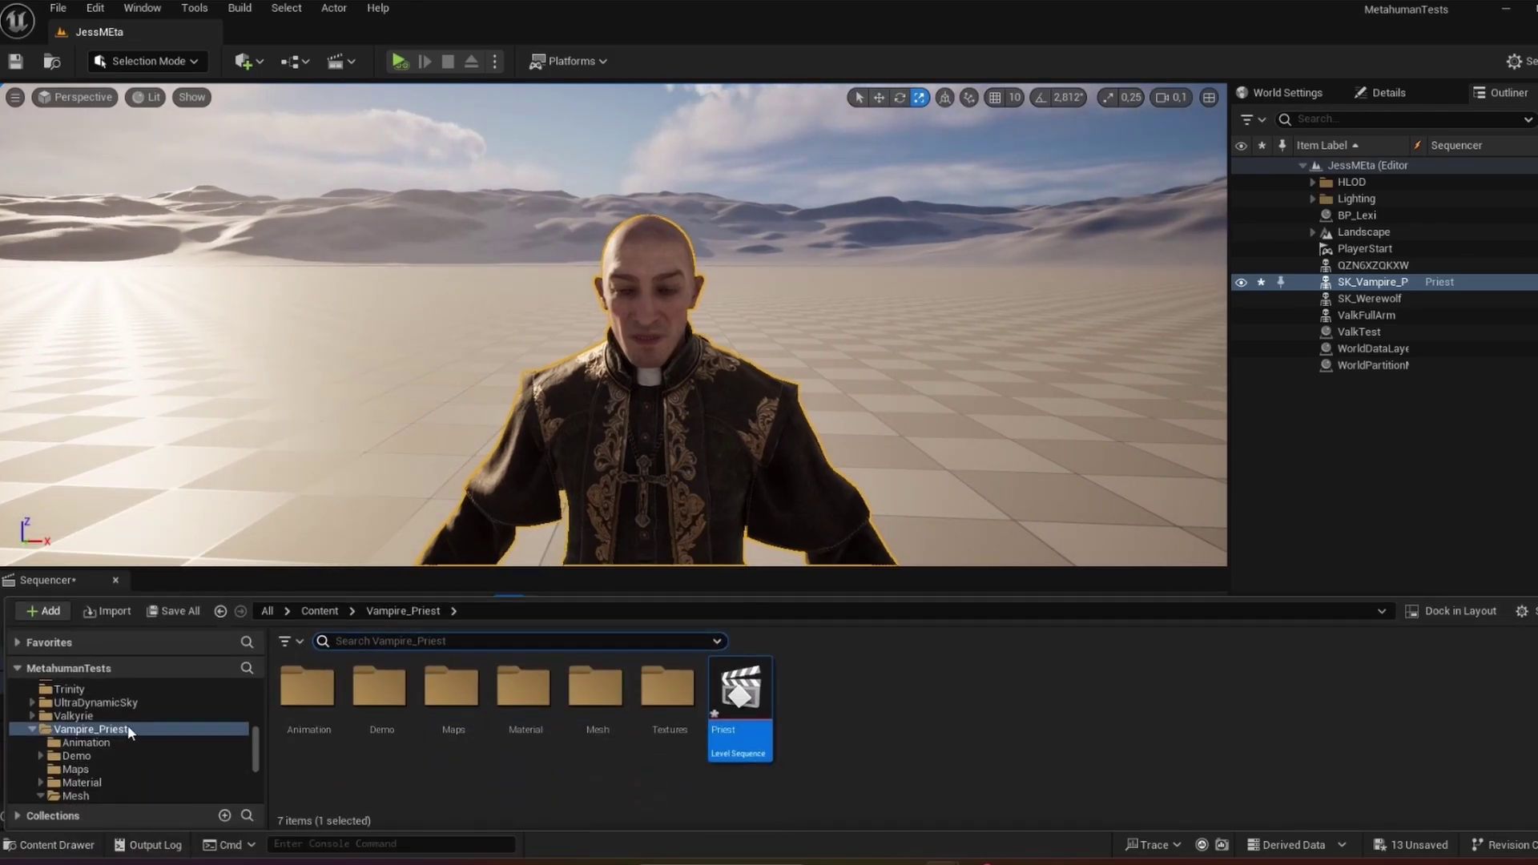
left_click(107, 784)
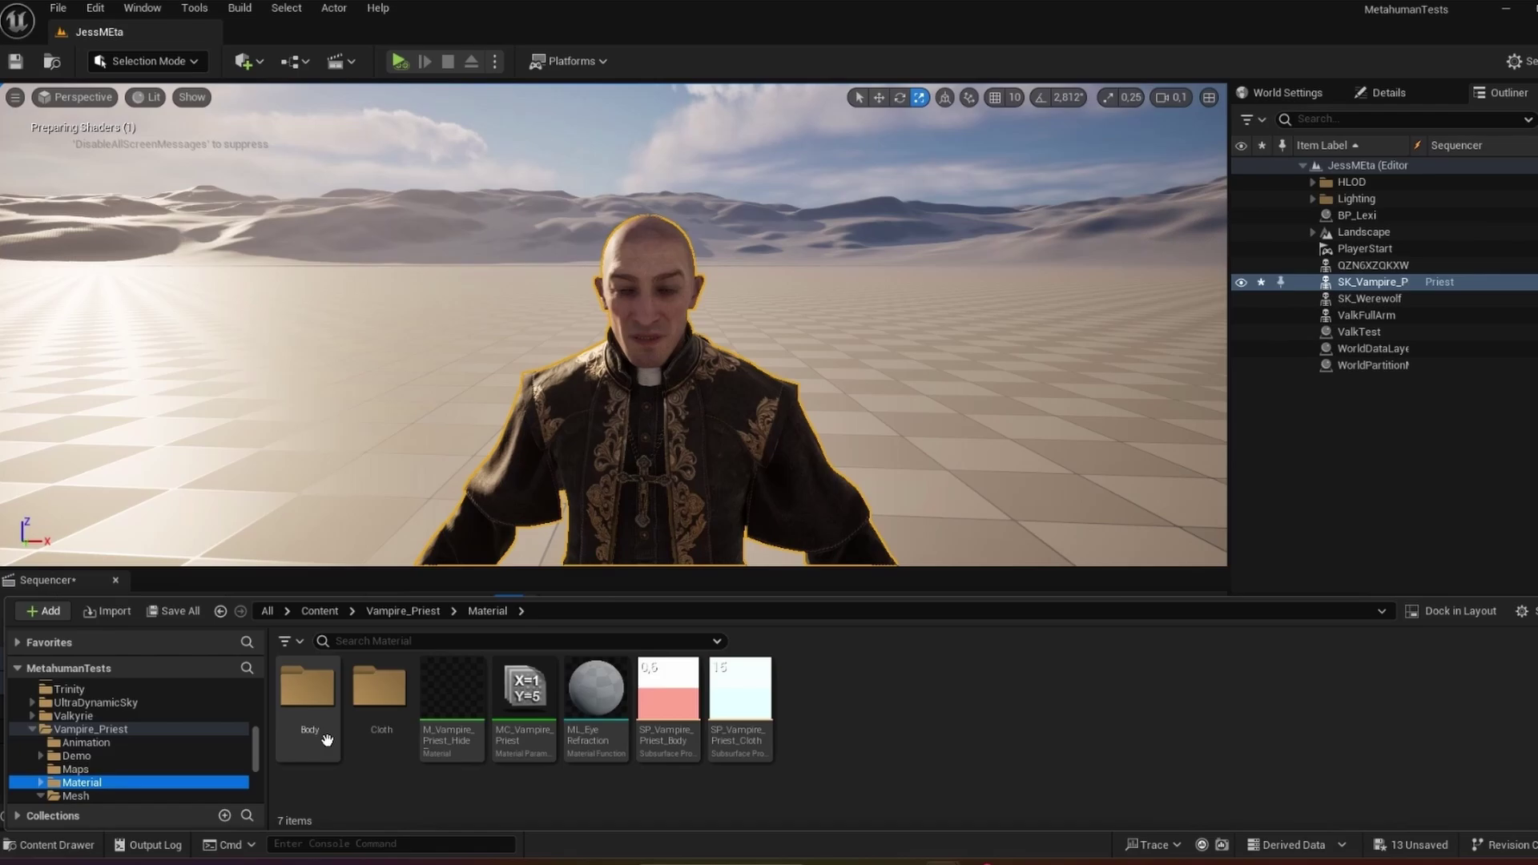
double_click(317, 712)
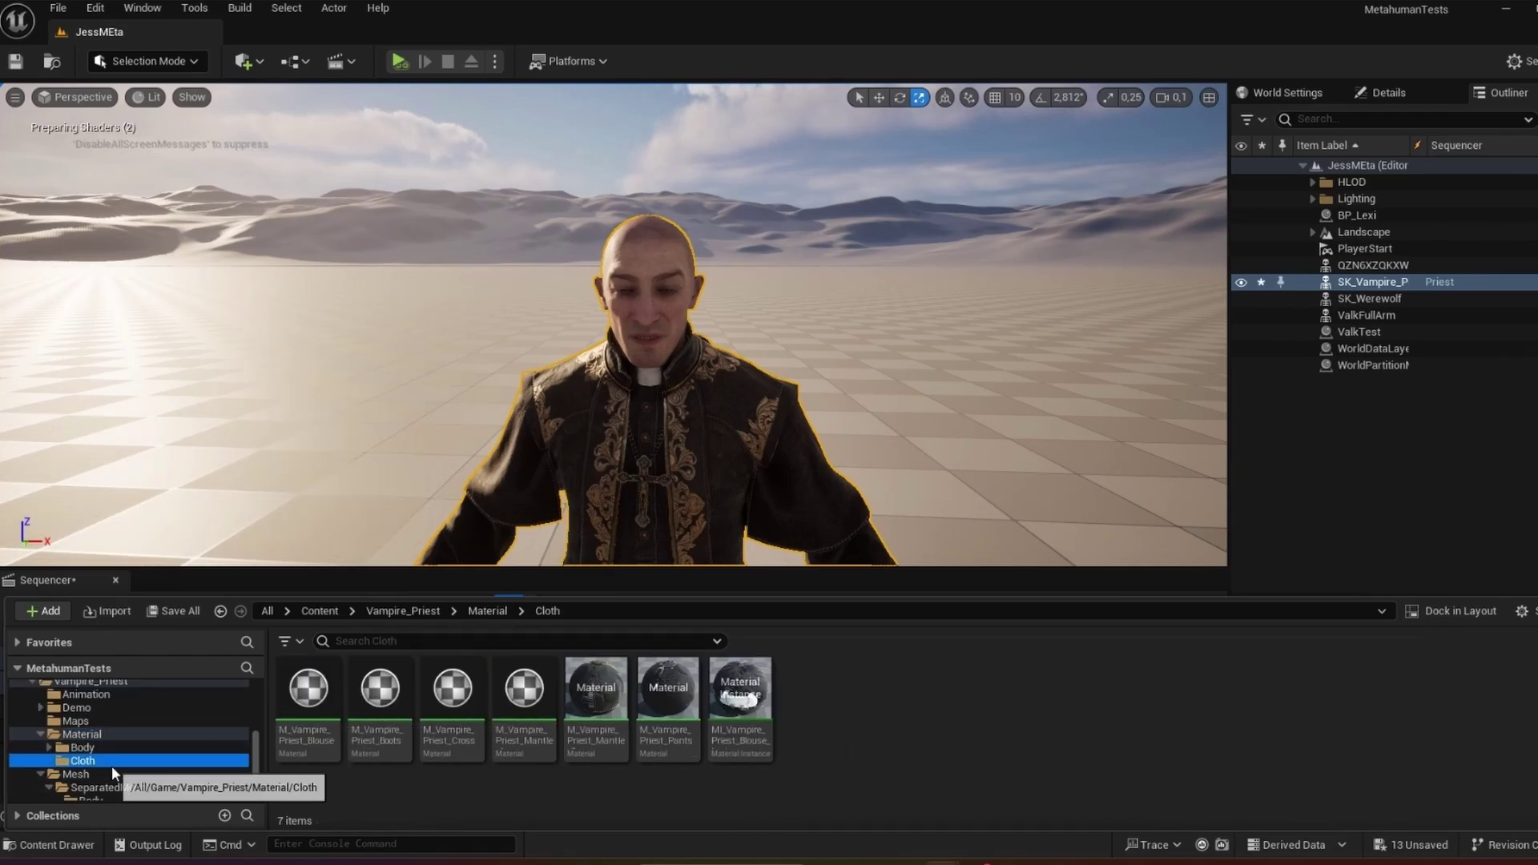
left_click(111, 774)
double_click(307, 686)
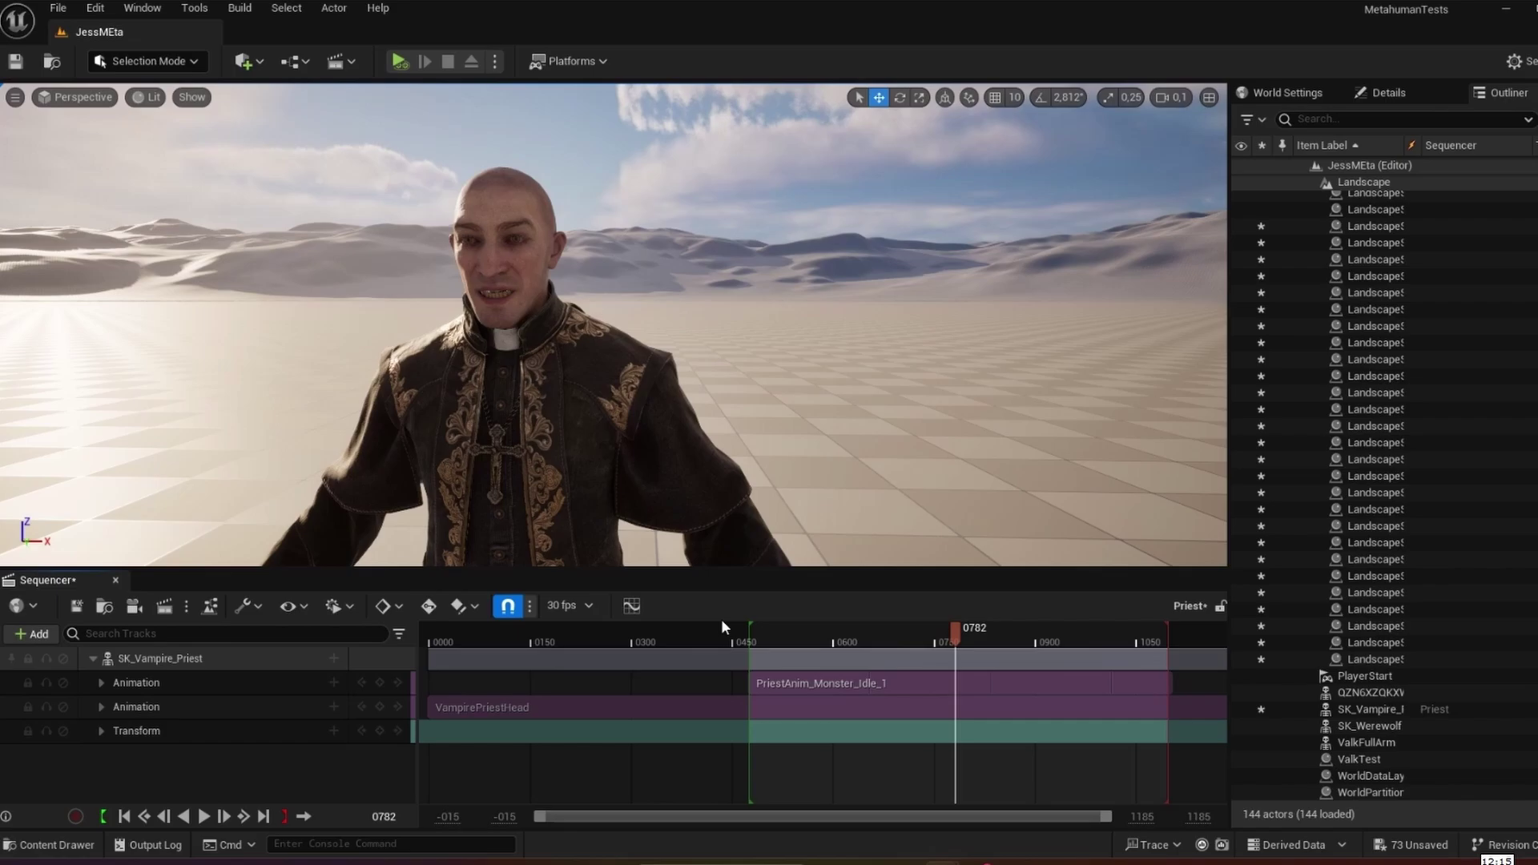
Step: Bake SK_Vampire_Priest into SK_Vampire_Priest_Skeleton_SequenceHeadandBodyBake in the Vampire_Priest folder
right_click(234, 658)
left_click(721, 619)
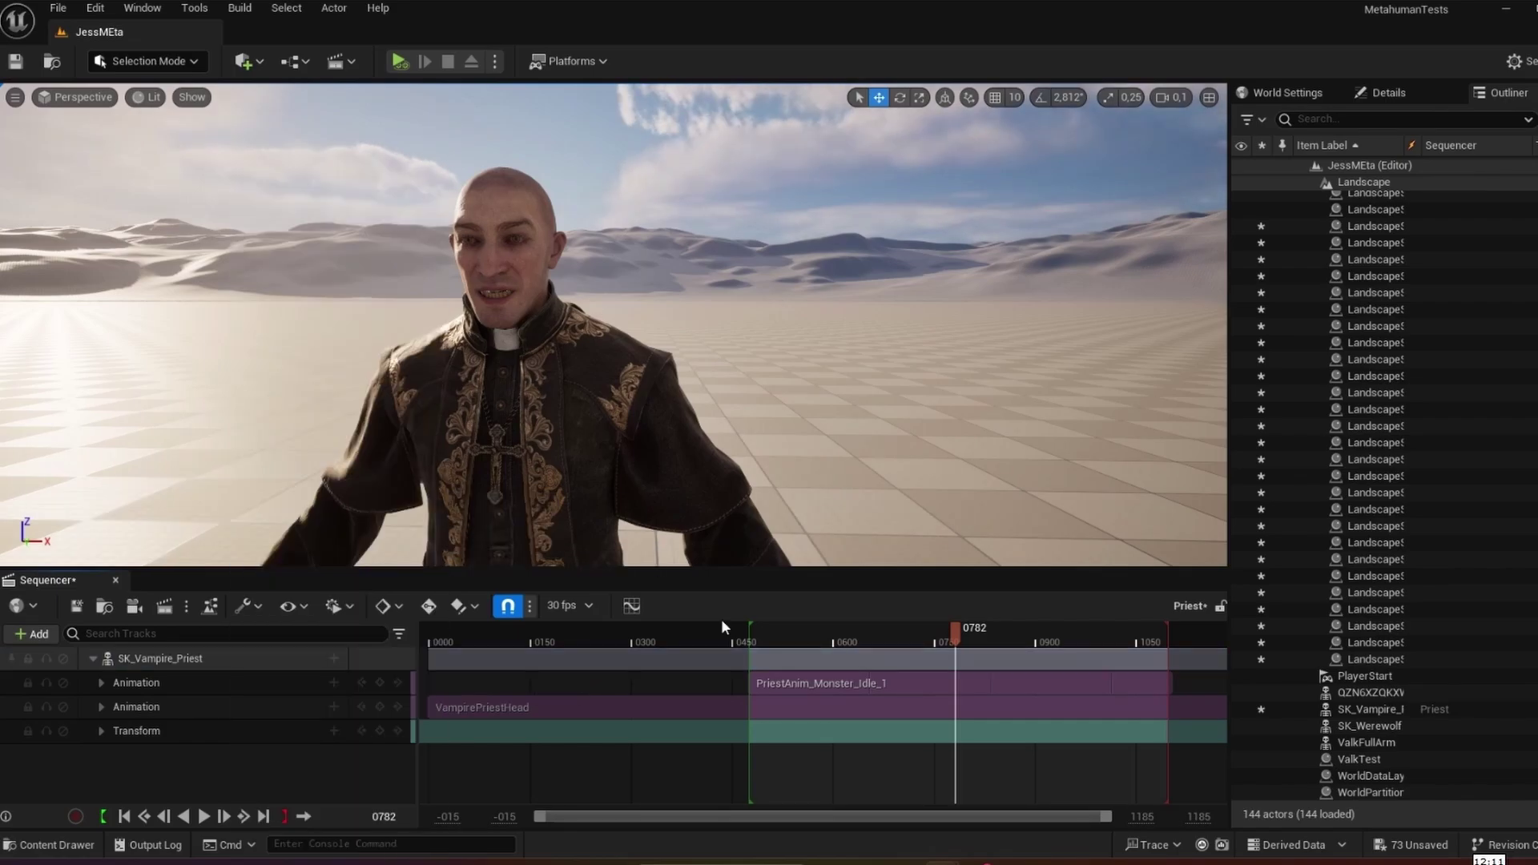
right_click(233, 658)
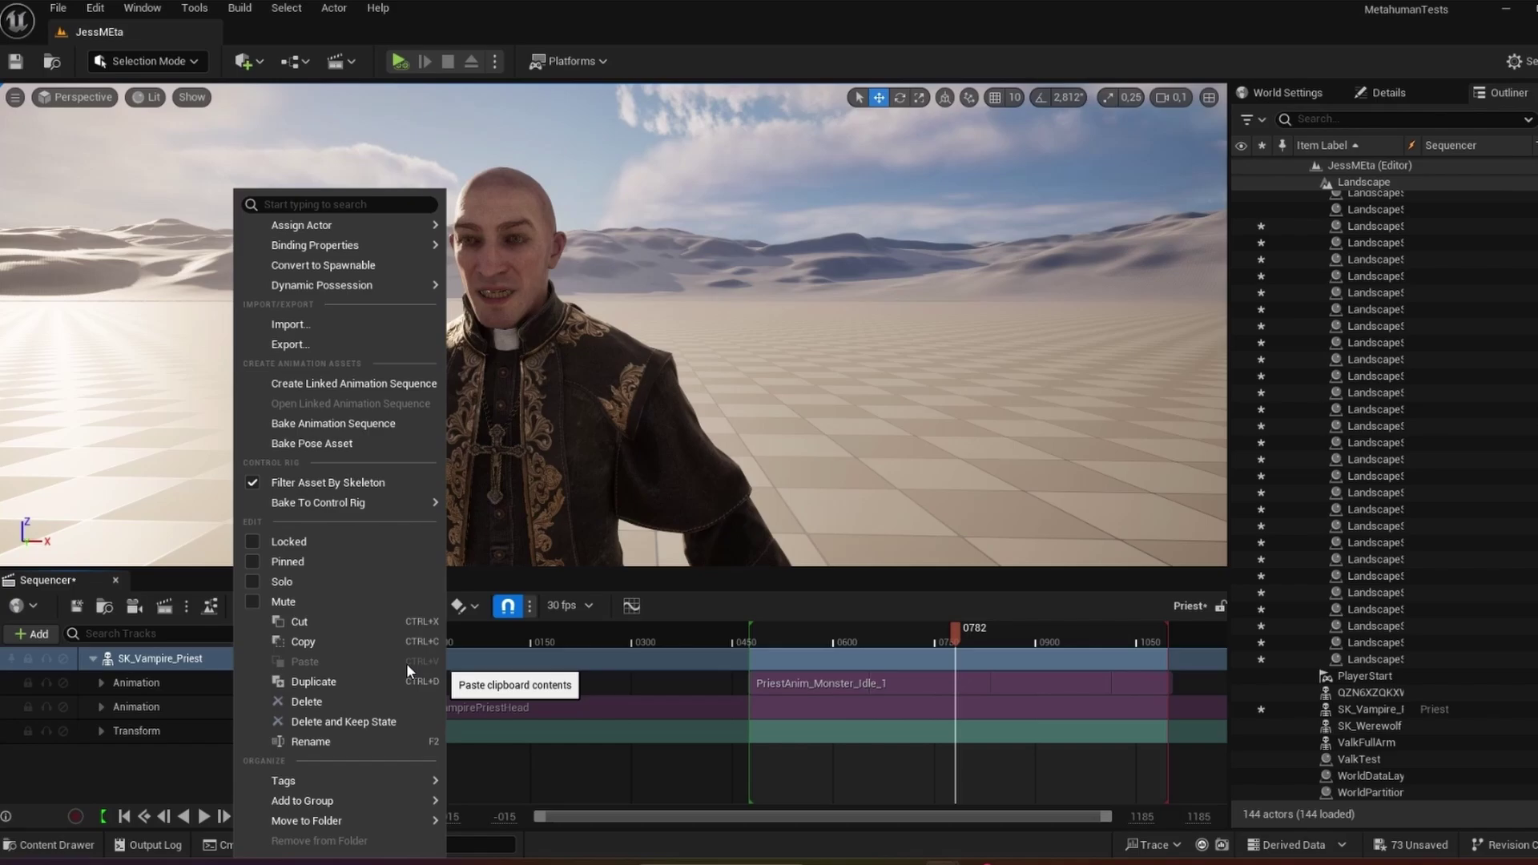
left_click(359, 431)
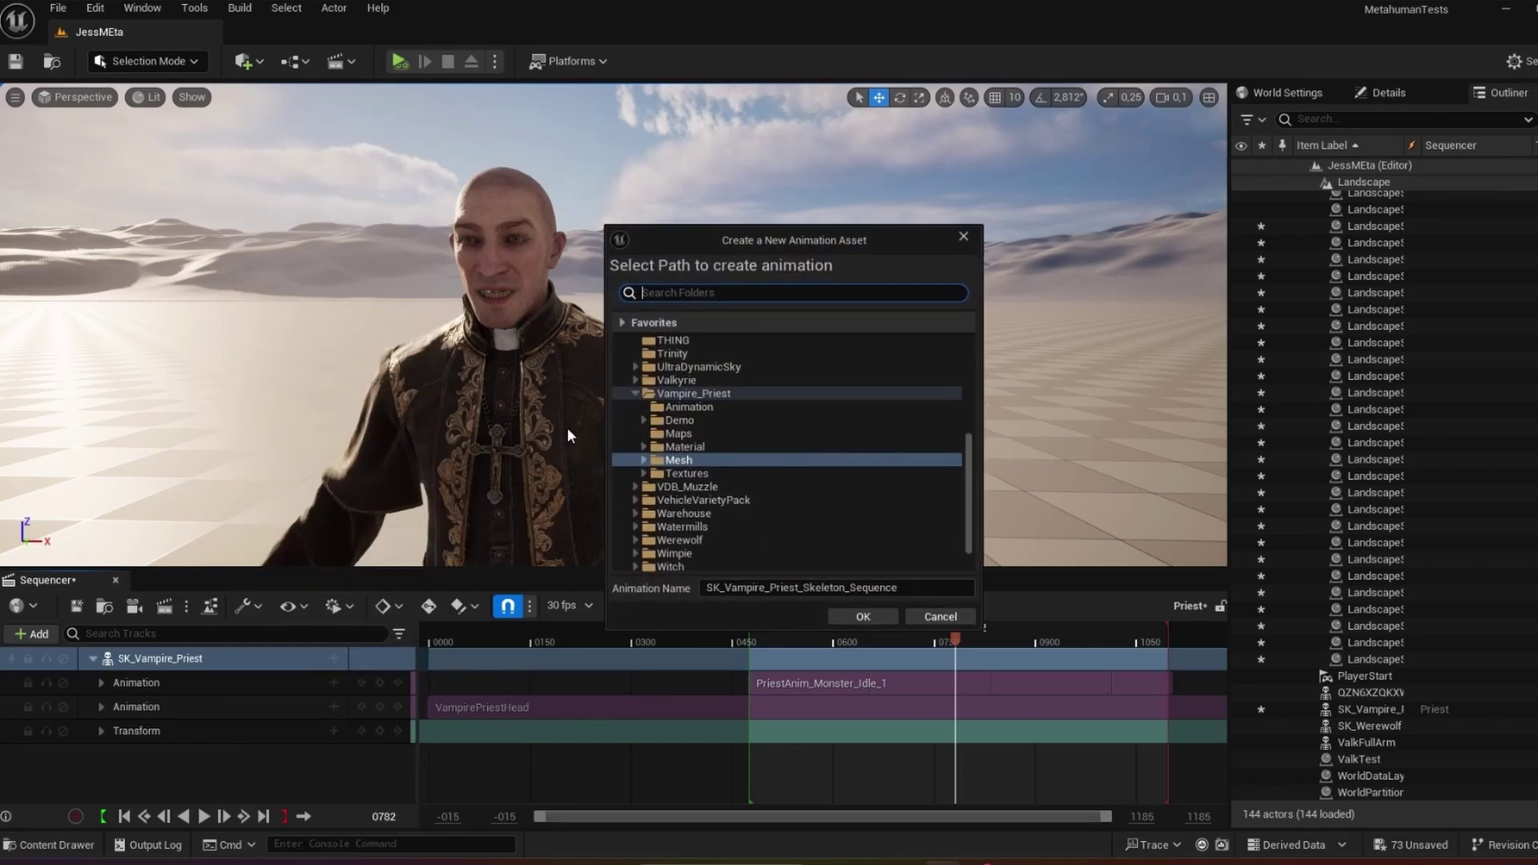
left_click(738, 395)
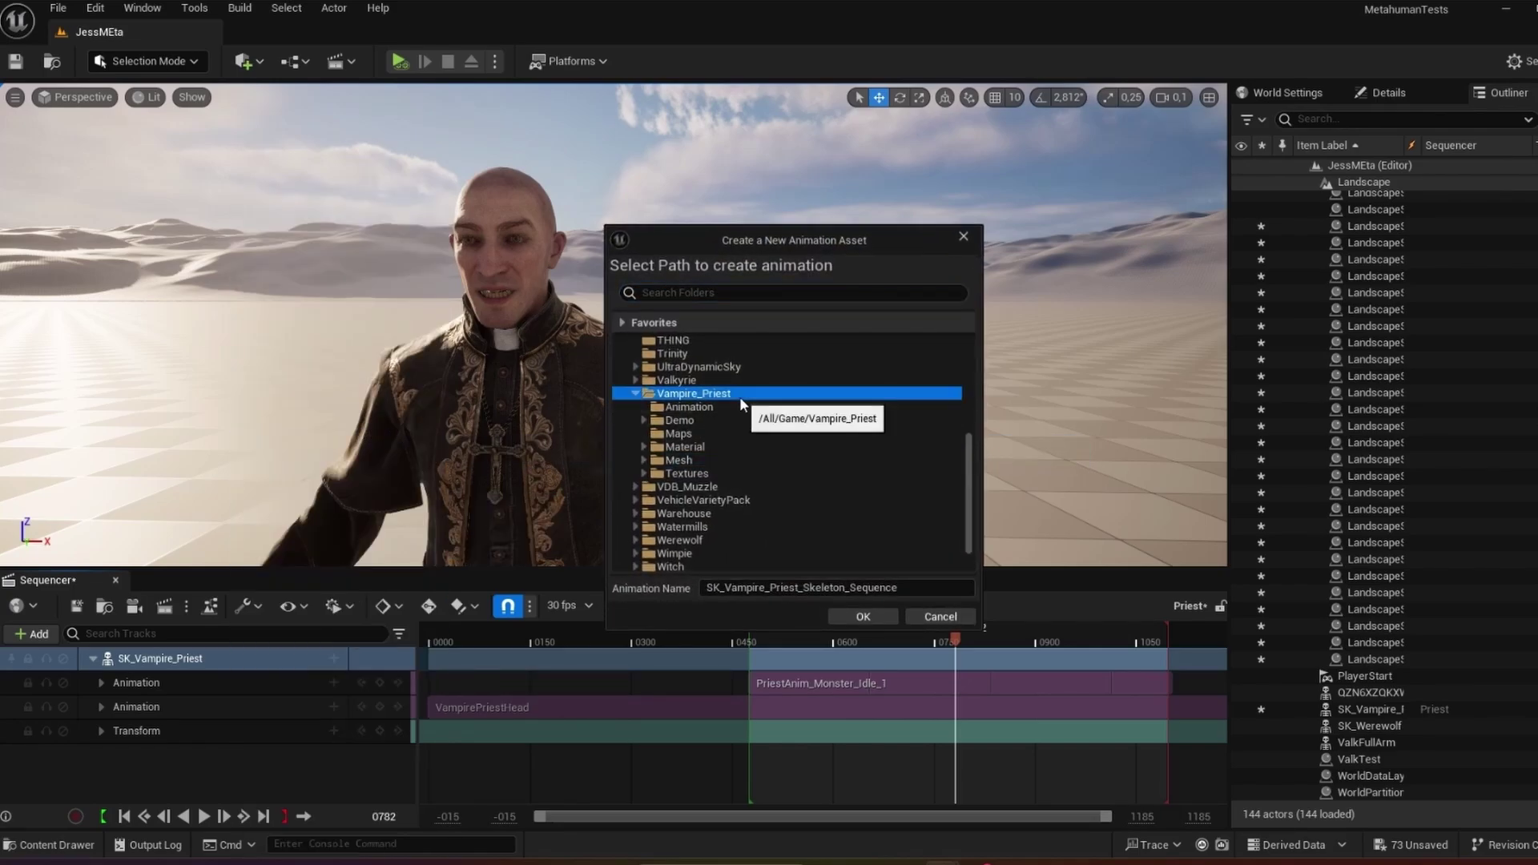
left_click(825, 587)
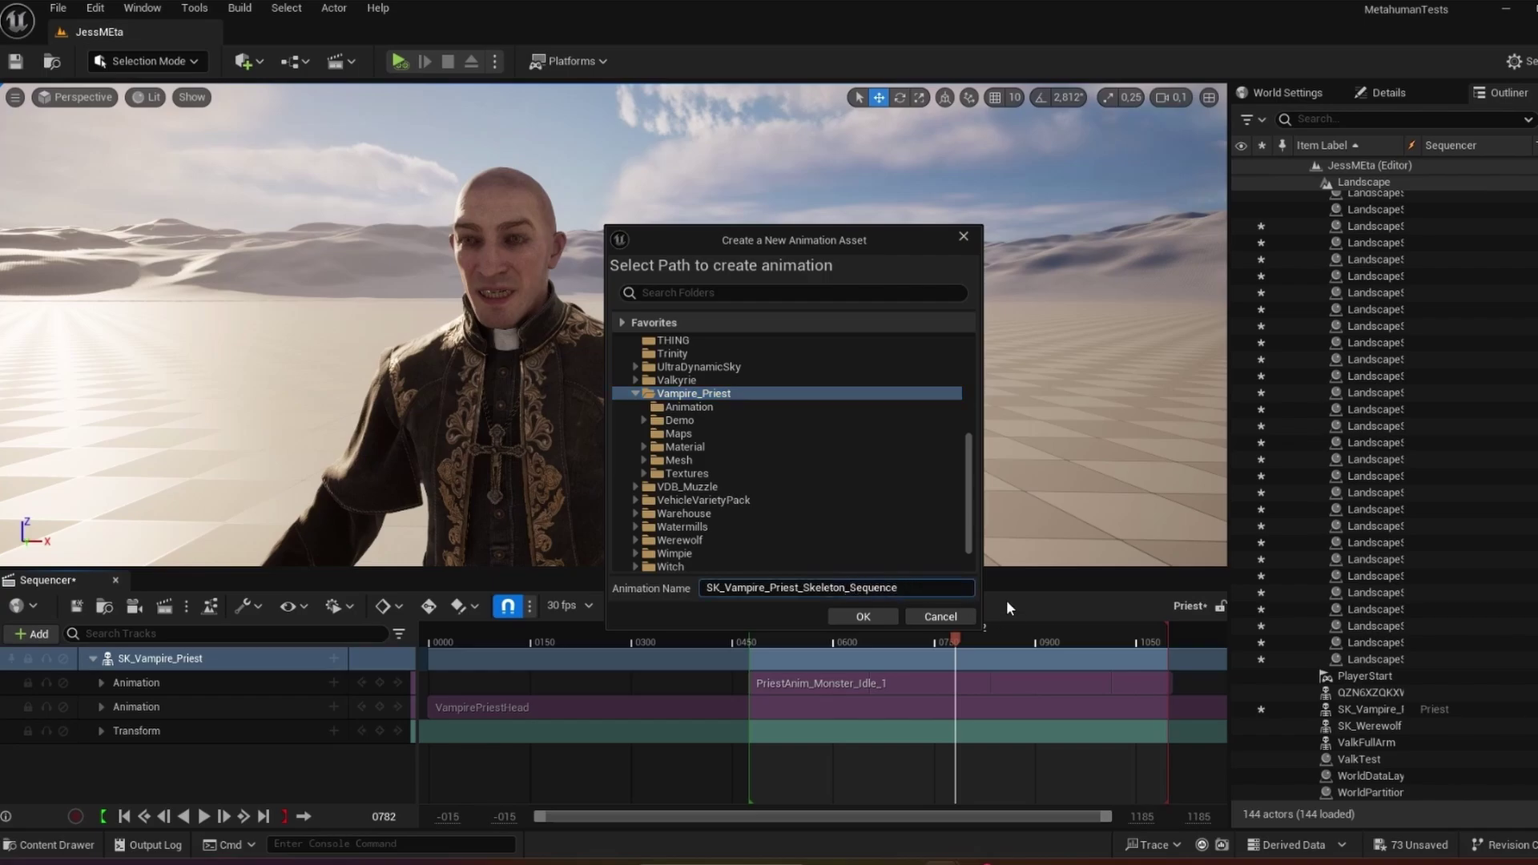
type("HeadandBodyBak")
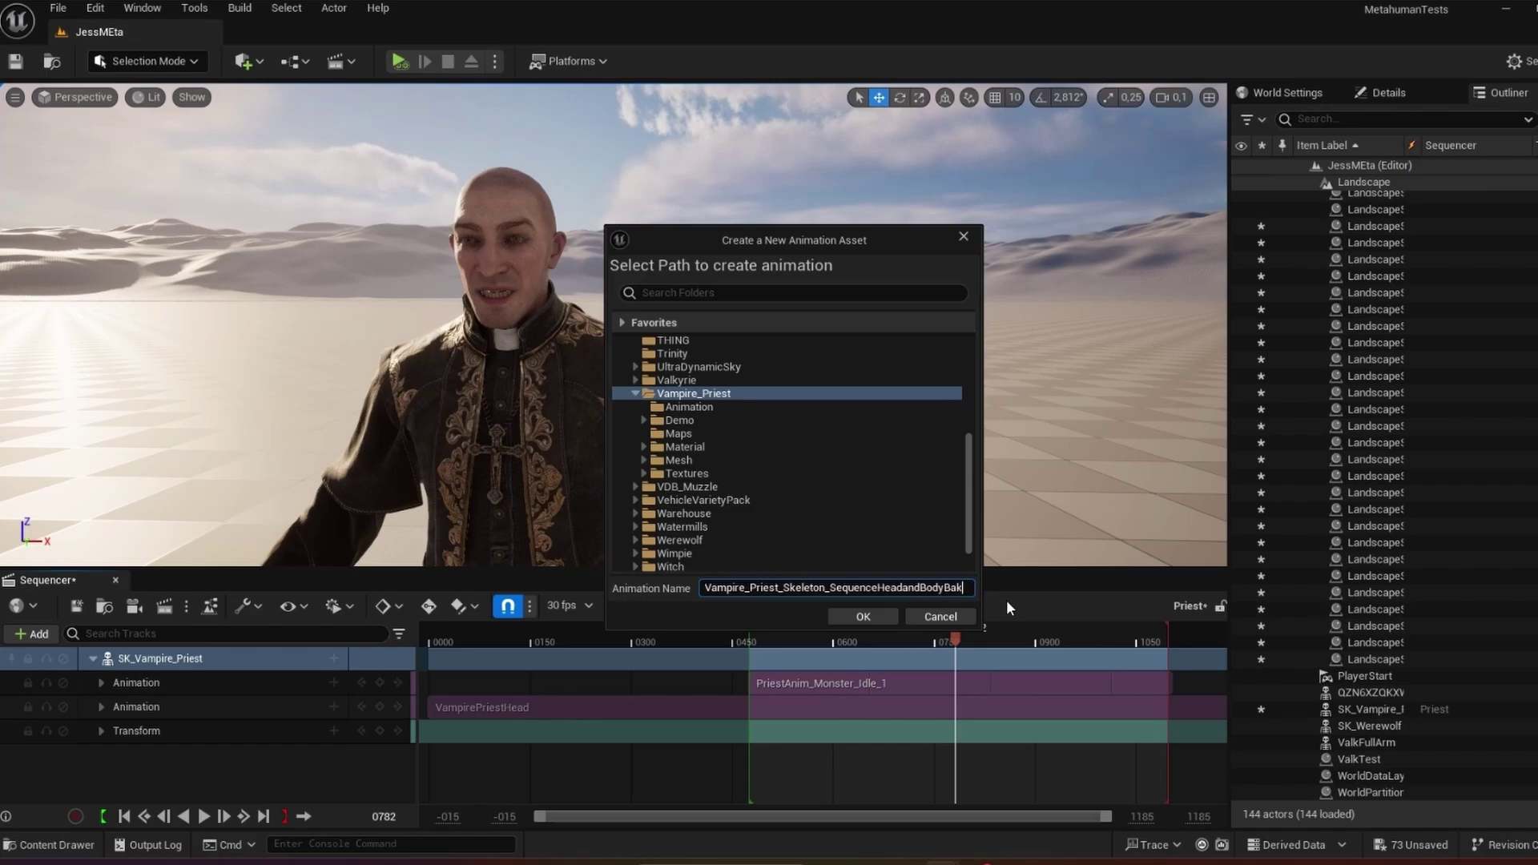
type("e")
left_click(878, 615)
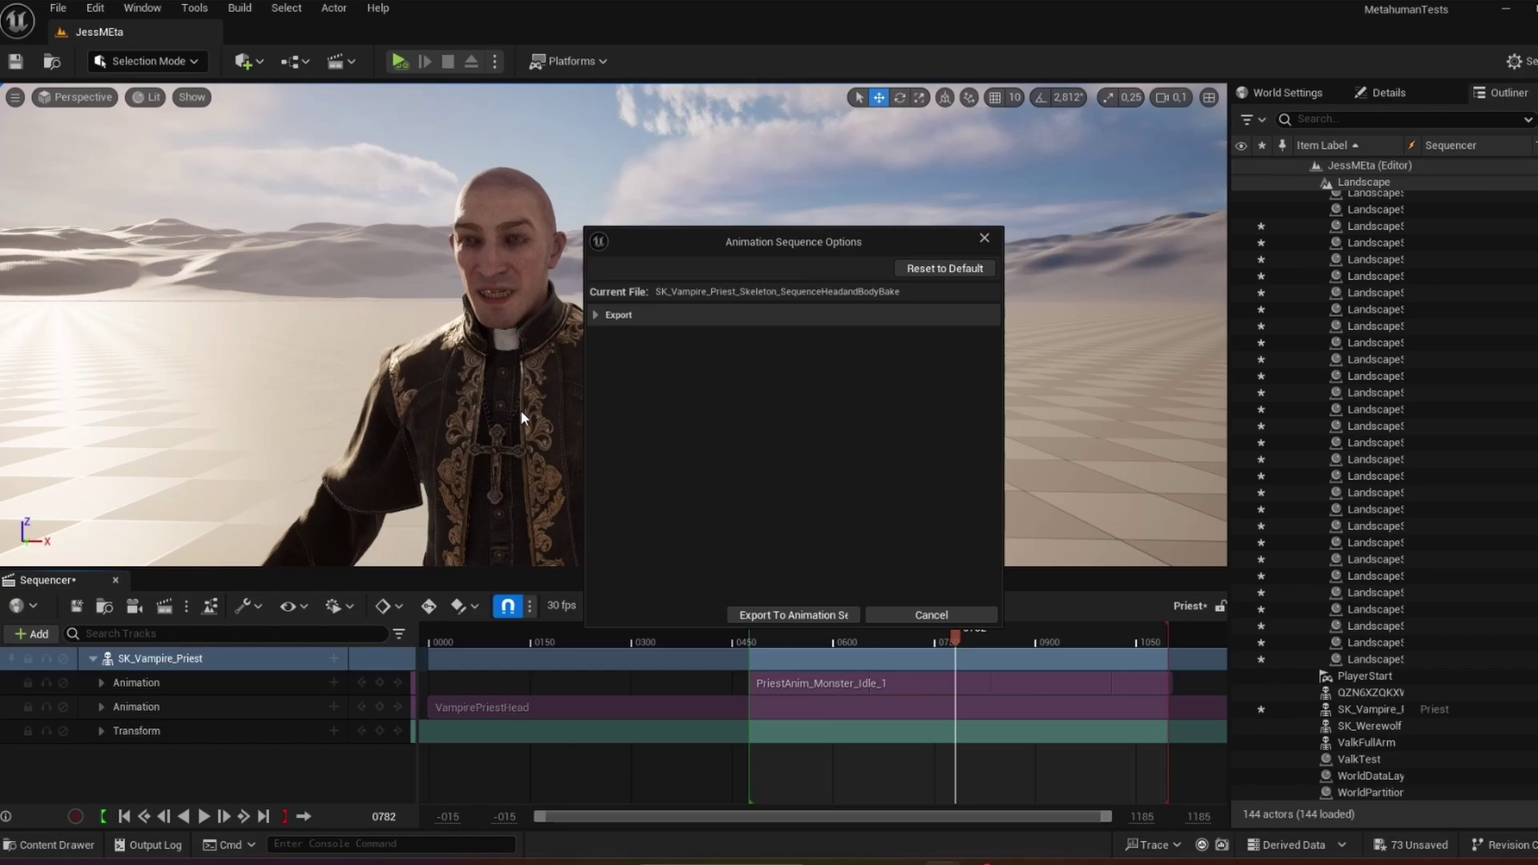
Step: Export the baked animation sequence with the default export options
left_click(598, 312)
left_click(598, 313)
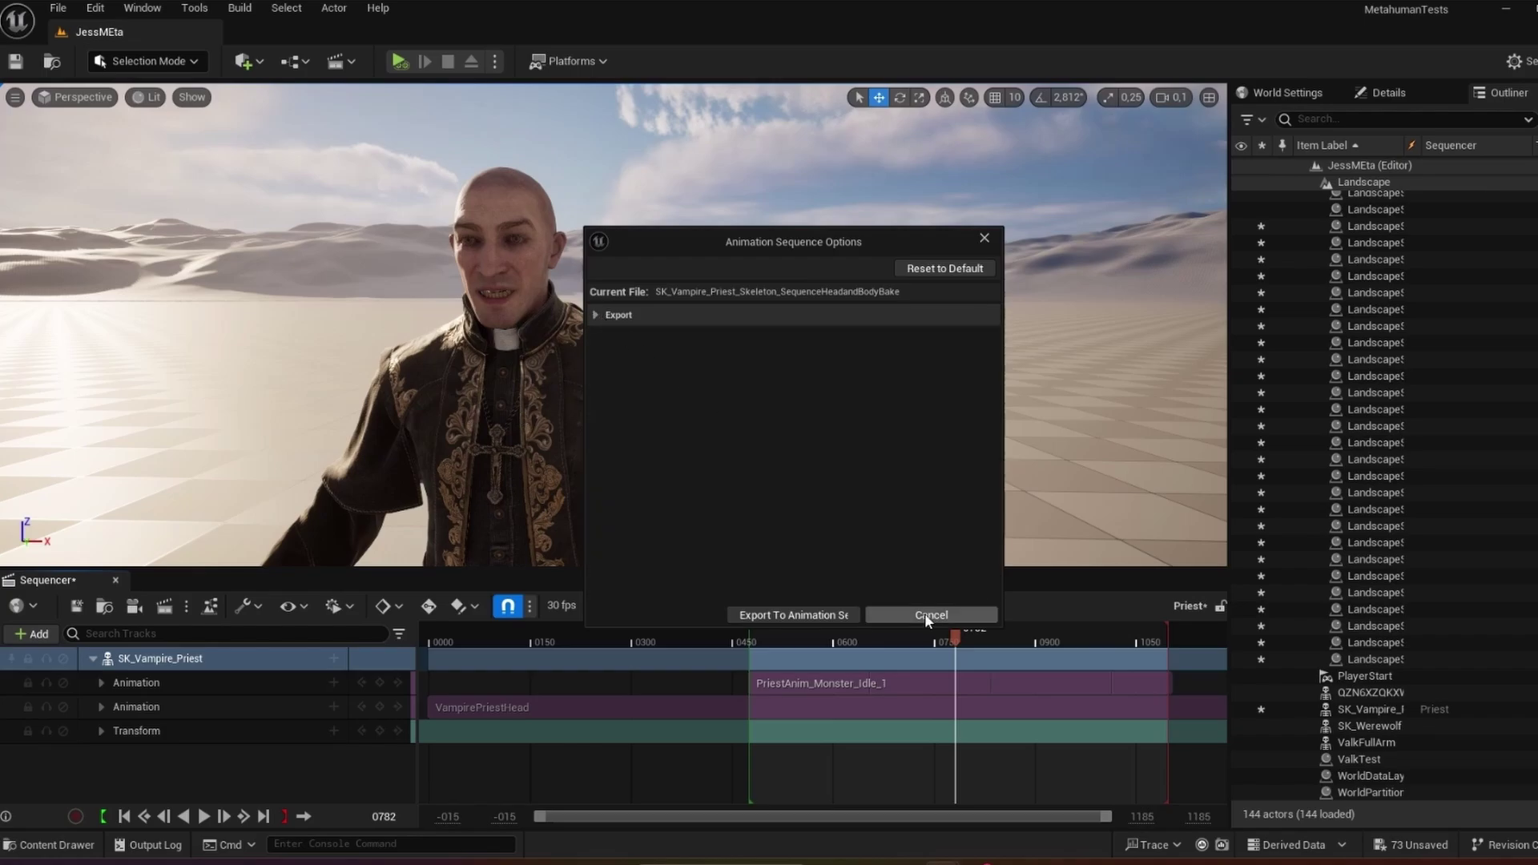
left_click(843, 618)
left_click(1299, 708)
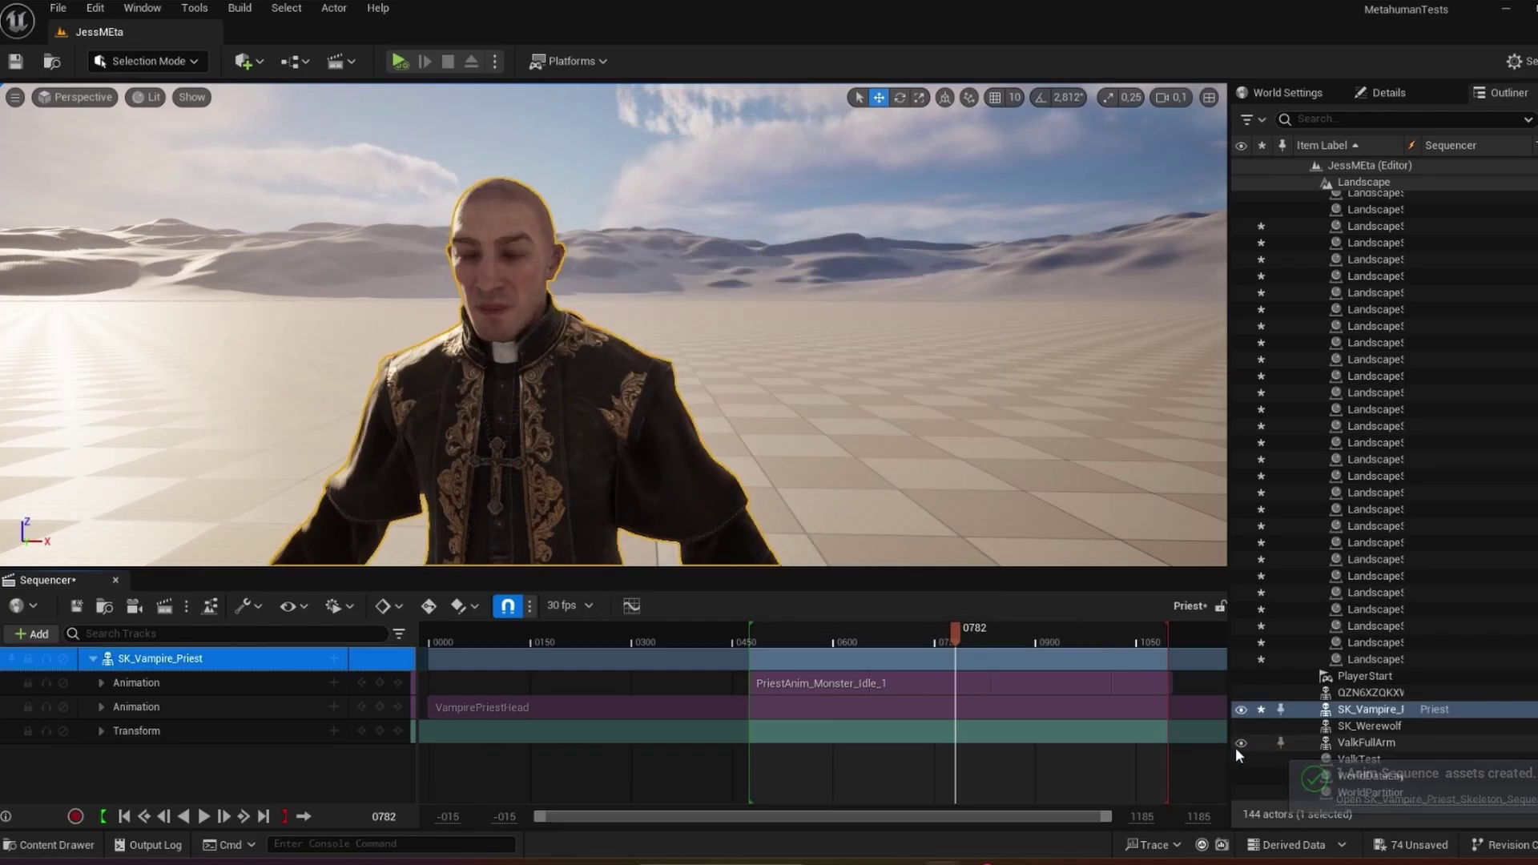
Step: Delete the priest's Sequencer tracks, place the baked priest in the level, test in PIE, and save all
key("Delete")
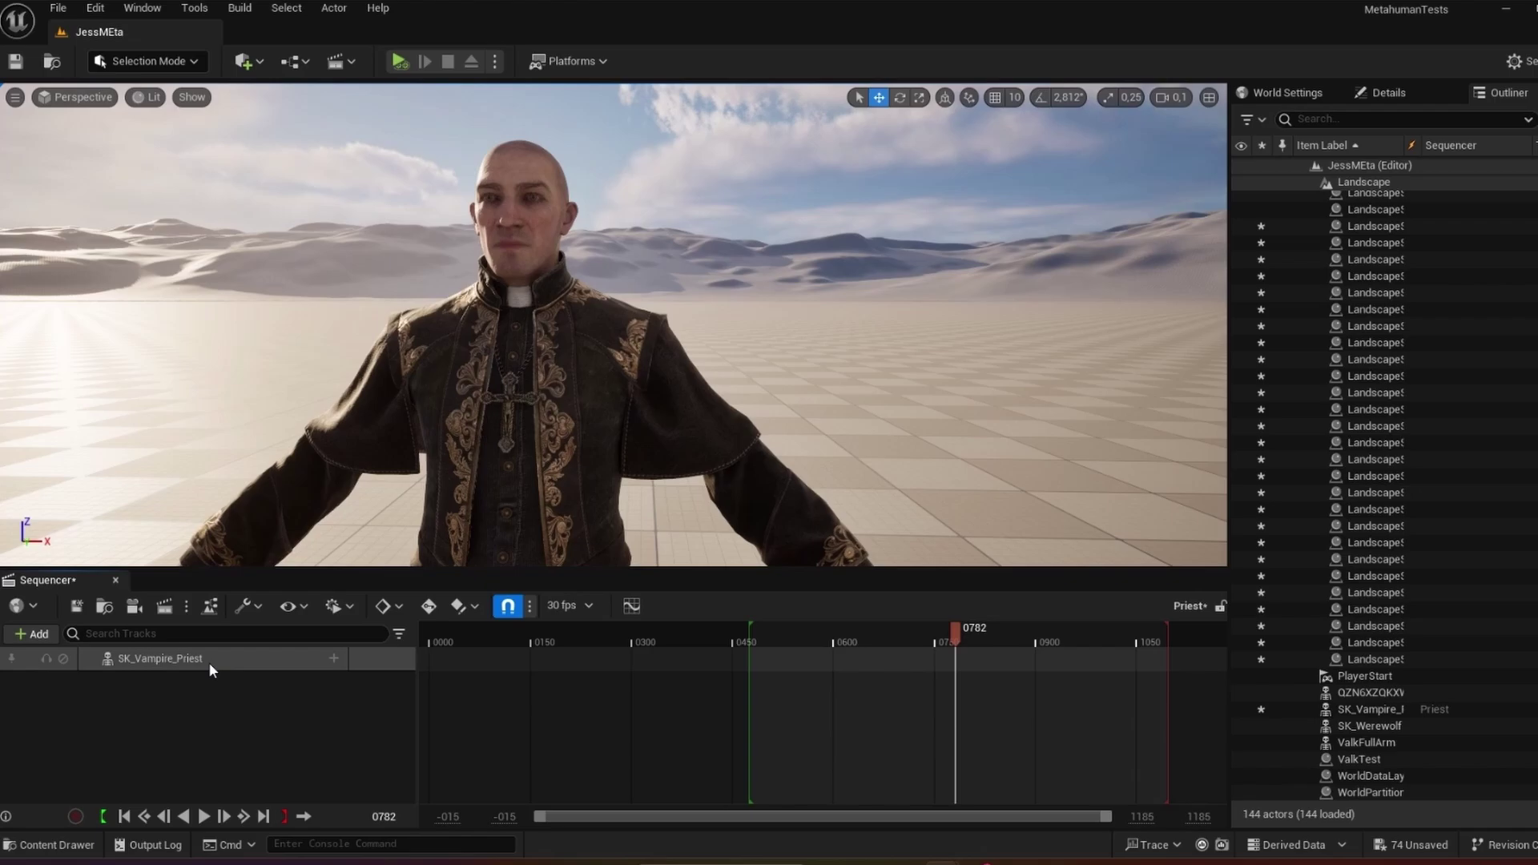
left_click(209, 662)
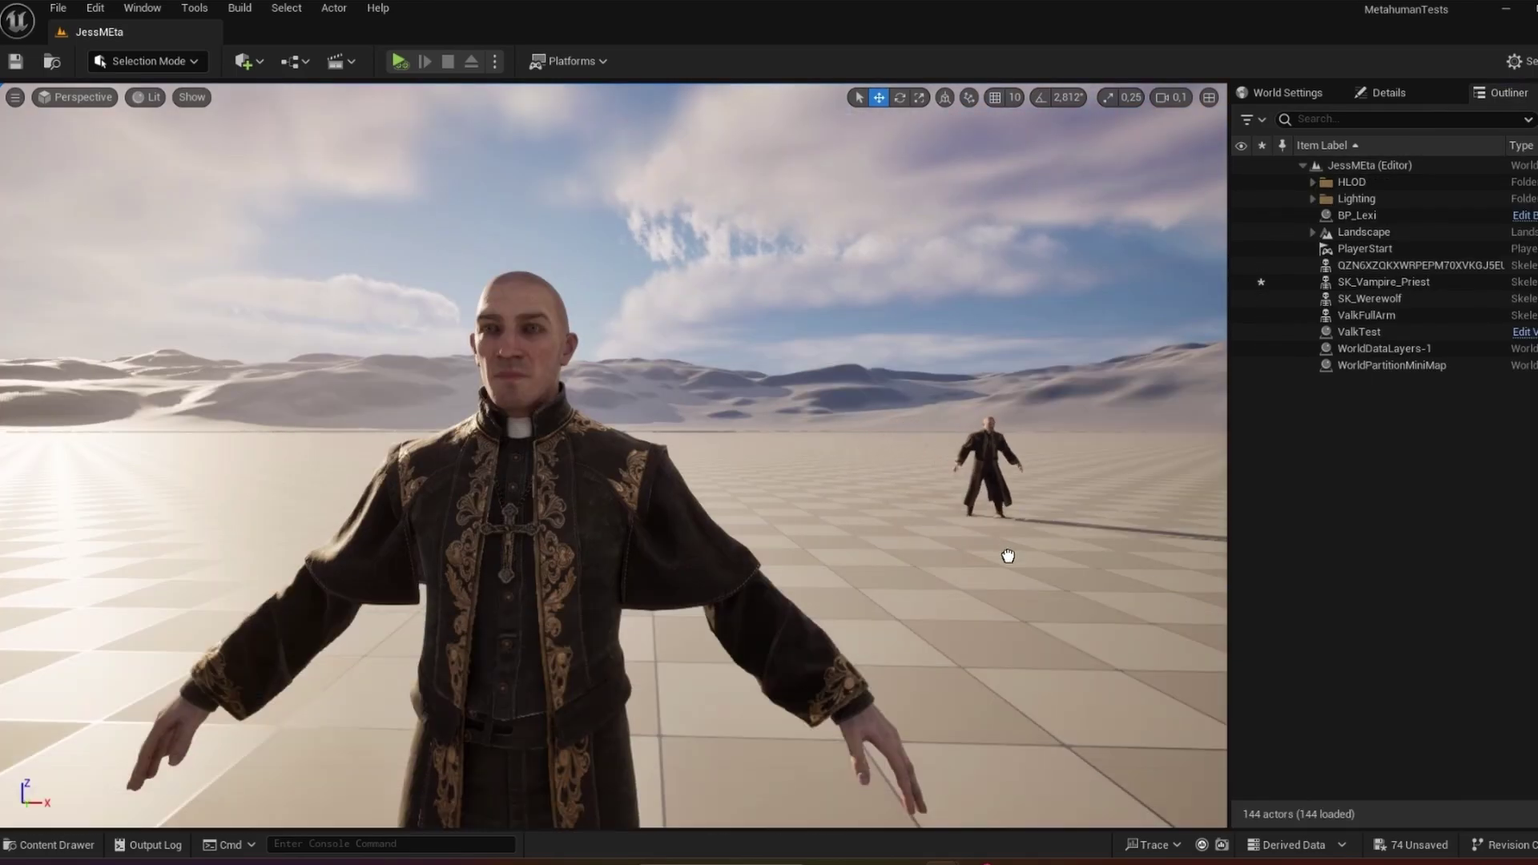
left_click_drag(1001, 561, 1017, 673)
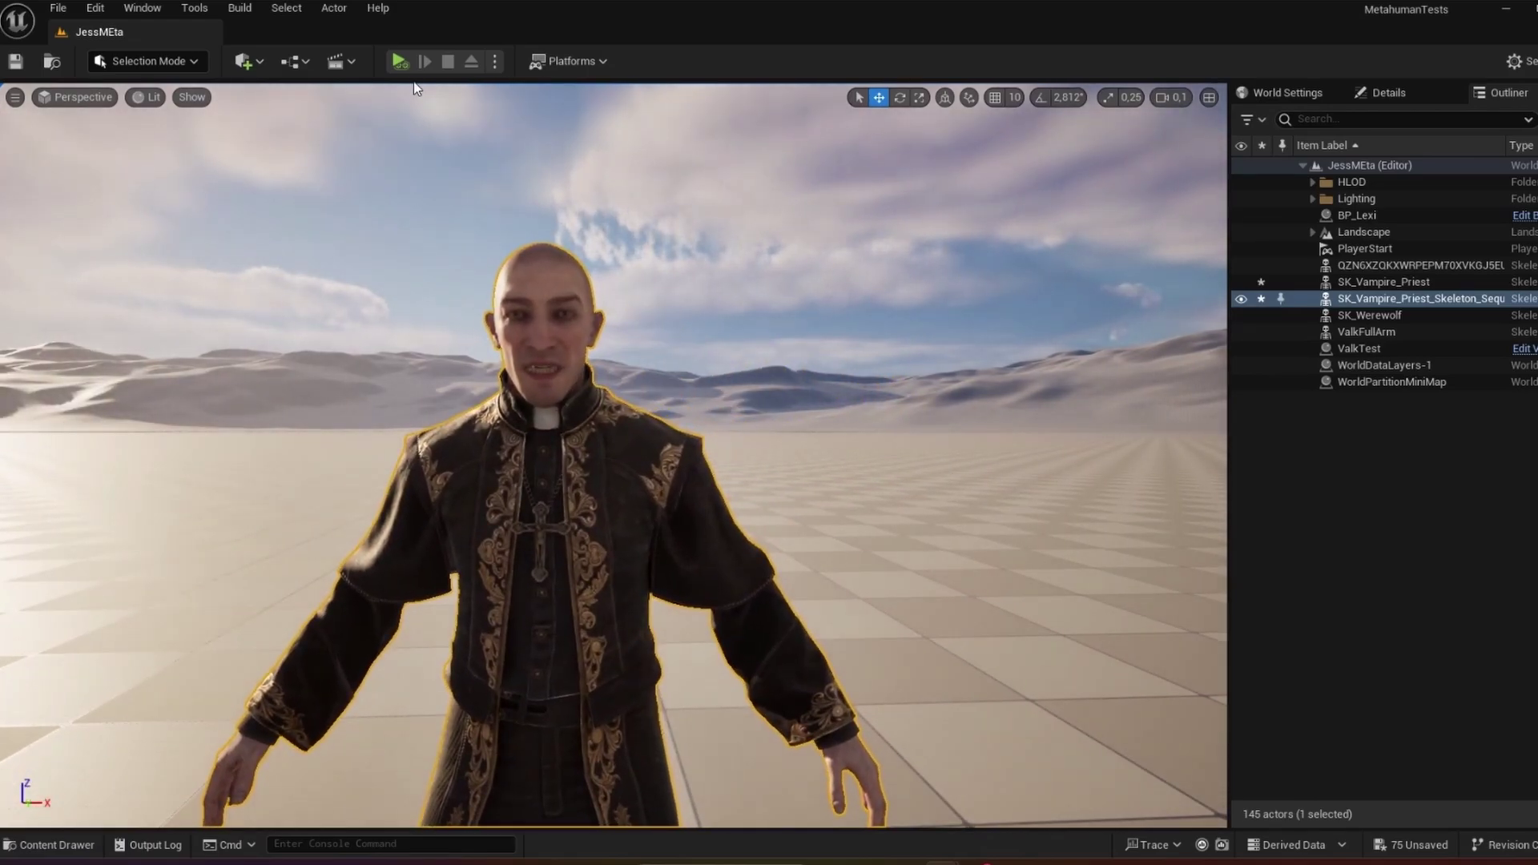
left_click(399, 60)
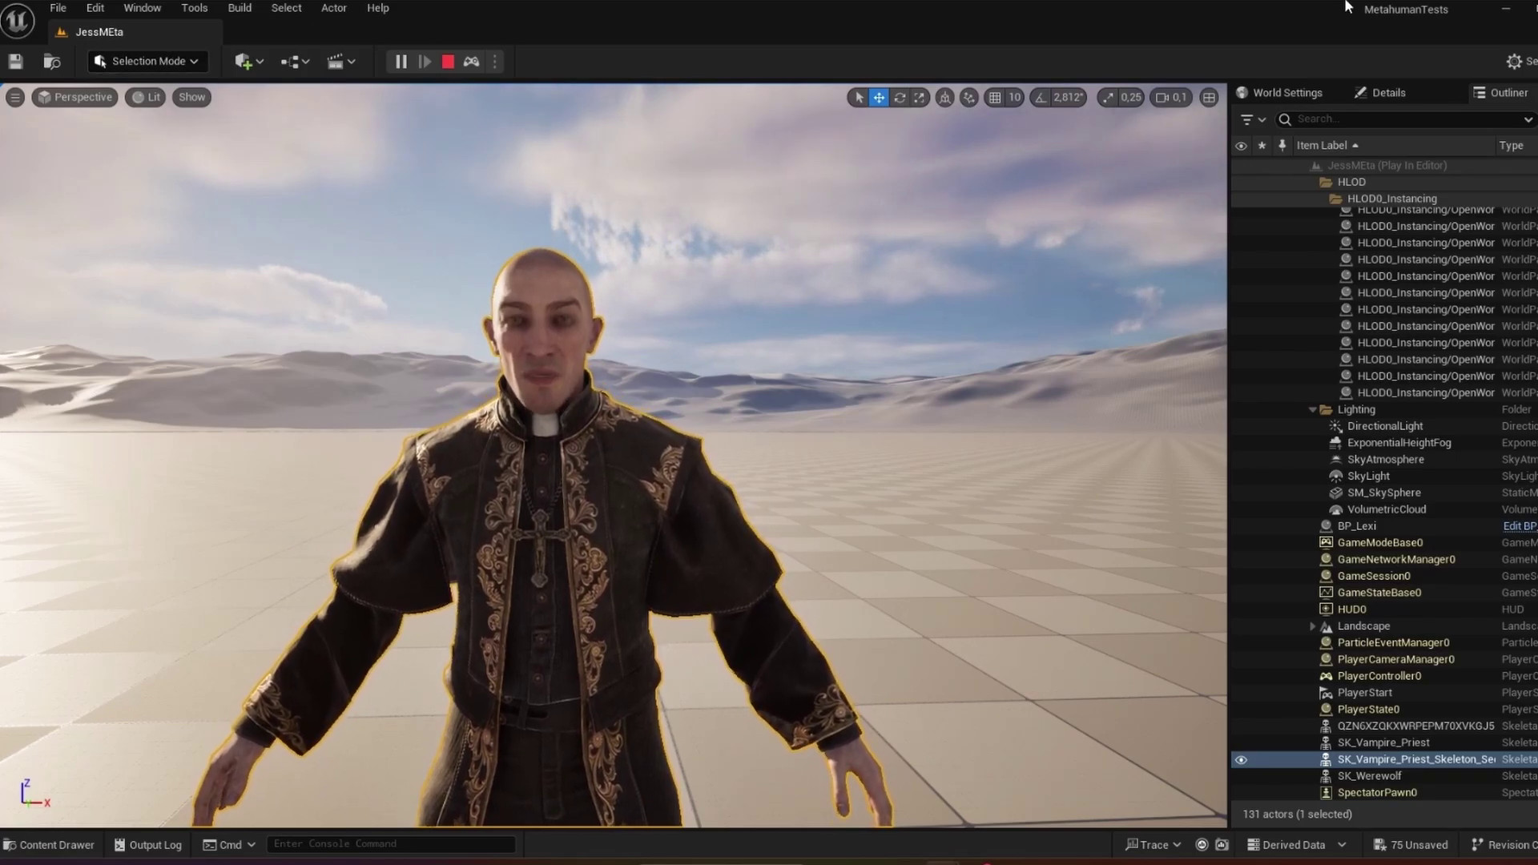
key("ctrl+shift+s")
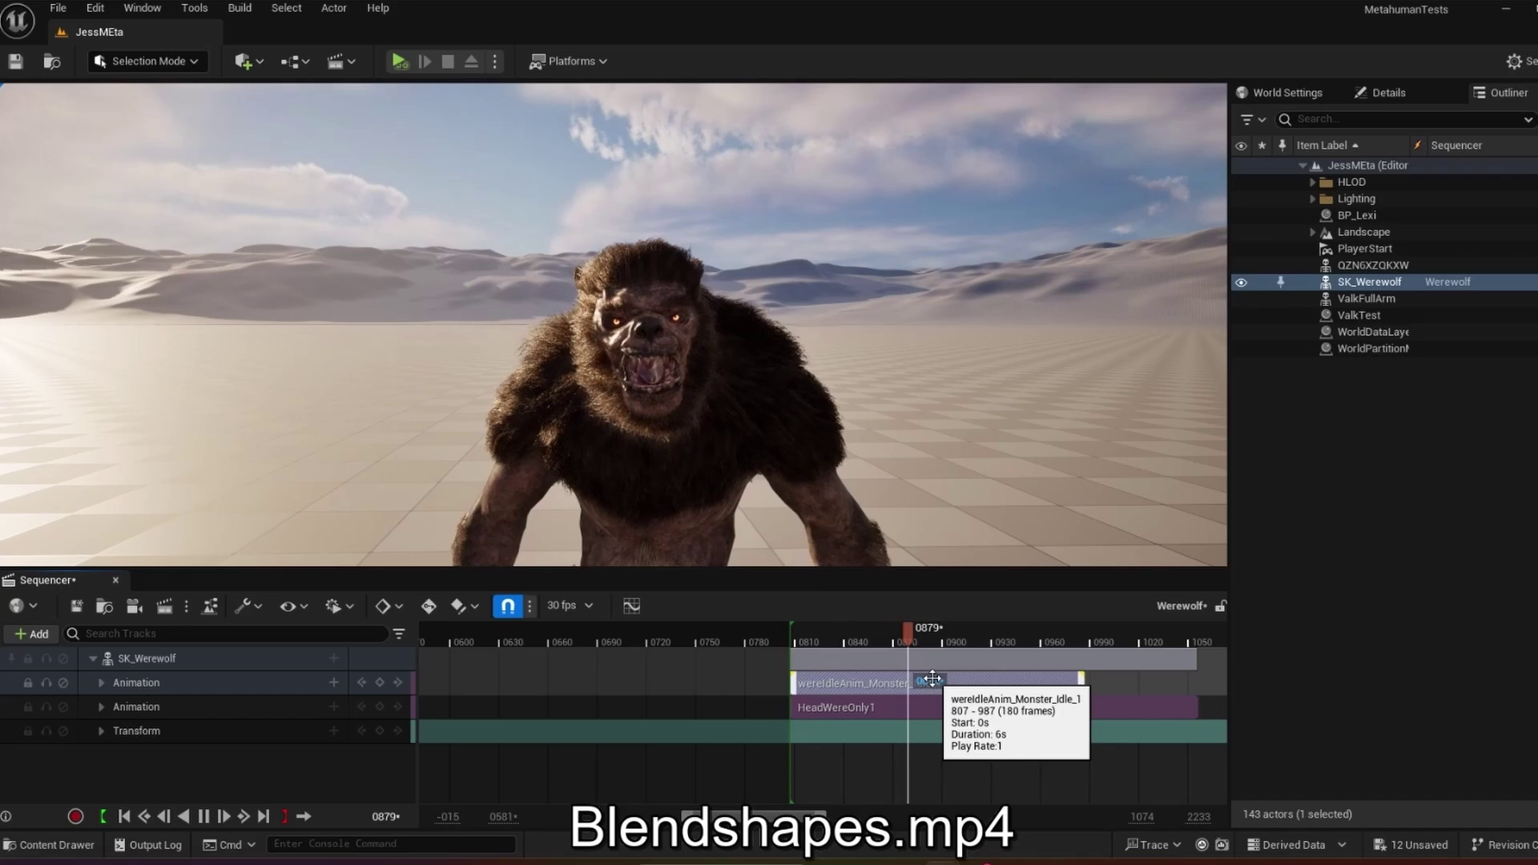
Step: Play the werewolf sequence from frame 826
left_click(818, 641)
key("space")
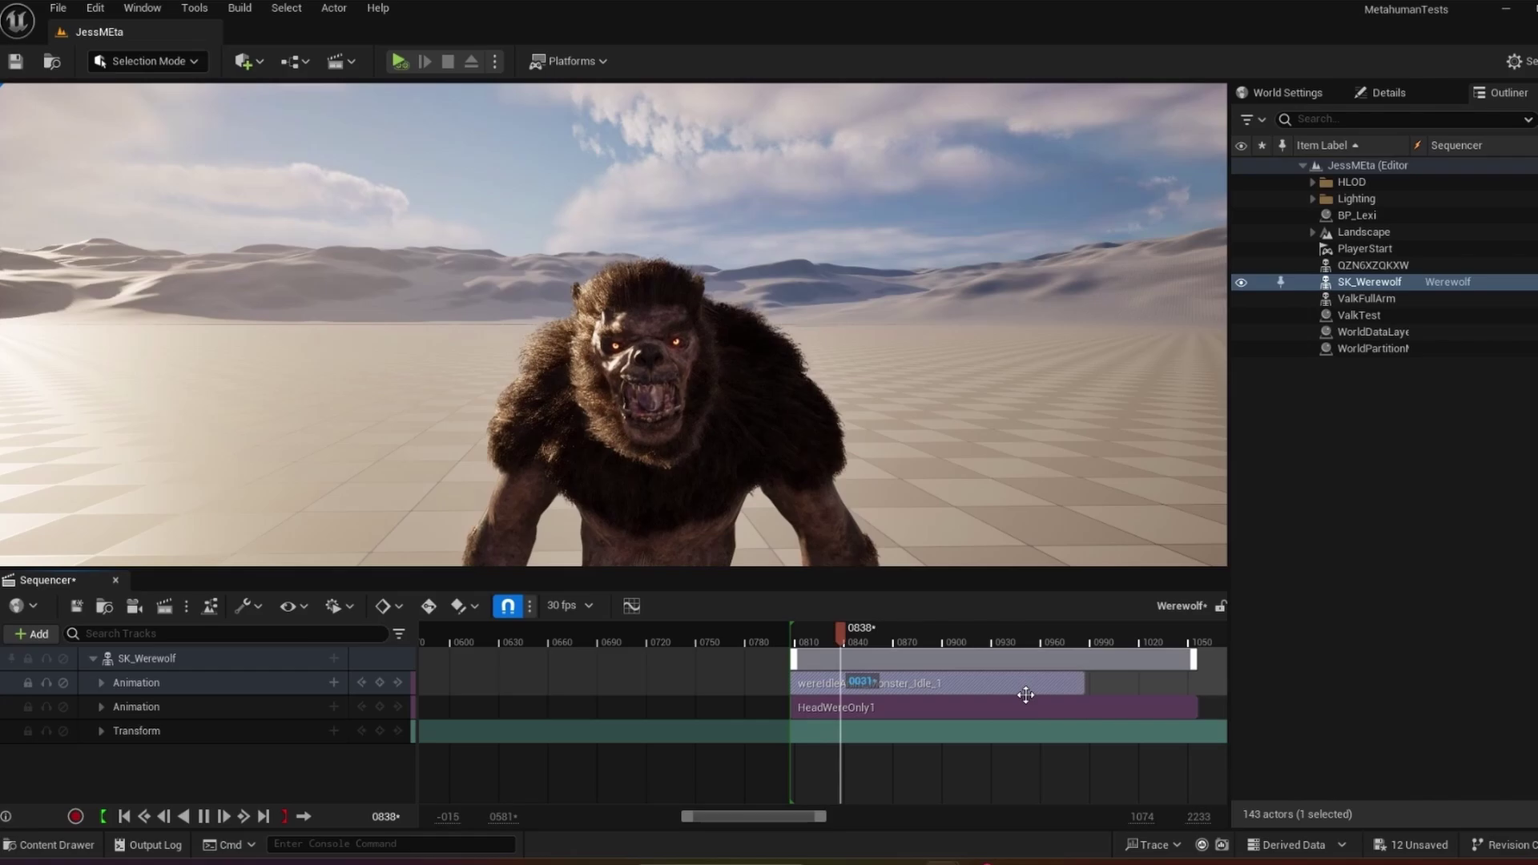